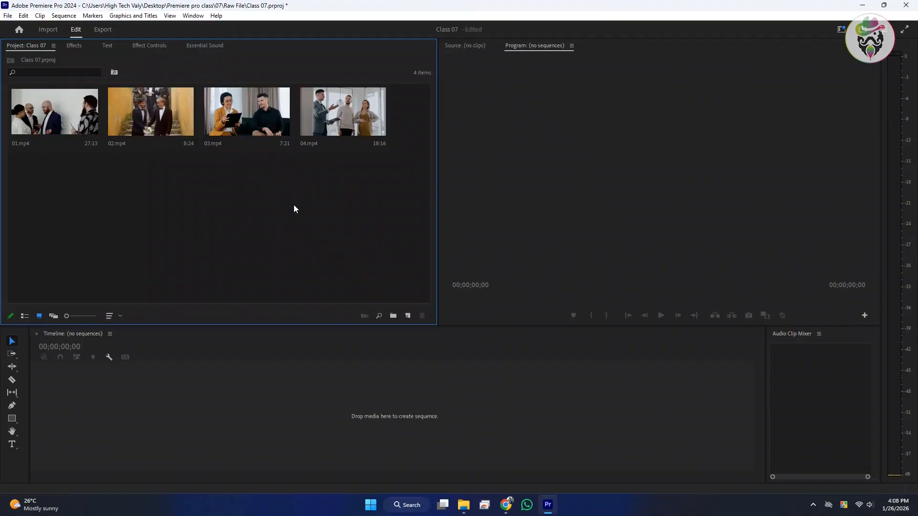
Step: Create a sequence from 01.mp4 and set its horizontal frame size to 1920 and its timebase to 29.97 frames/second
{"action": "left_click_drag", "start_coordinate": [76, 119], "coordinate": [217, 385]}
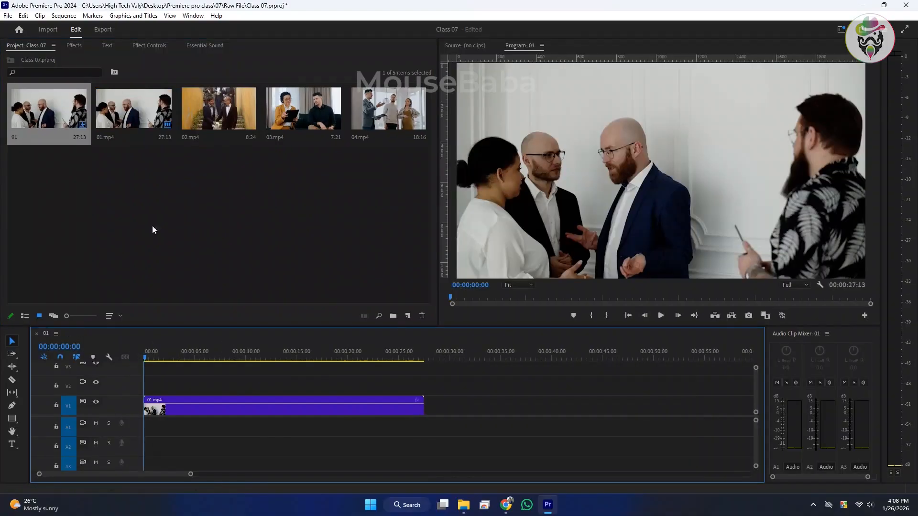
{"action": "left_click", "coordinate": [63, 18]}
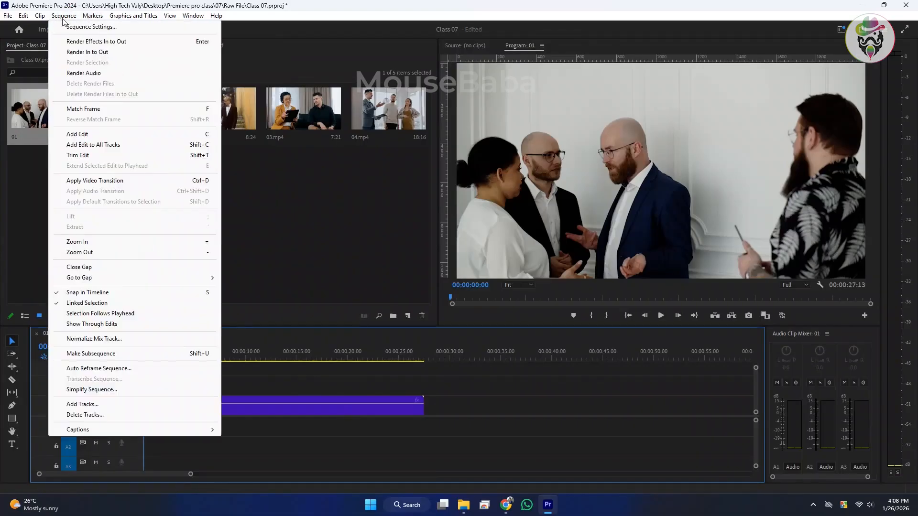
{"action": "left_click", "coordinate": [64, 26]}
{"action": "left_click", "coordinate": [403, 130]}
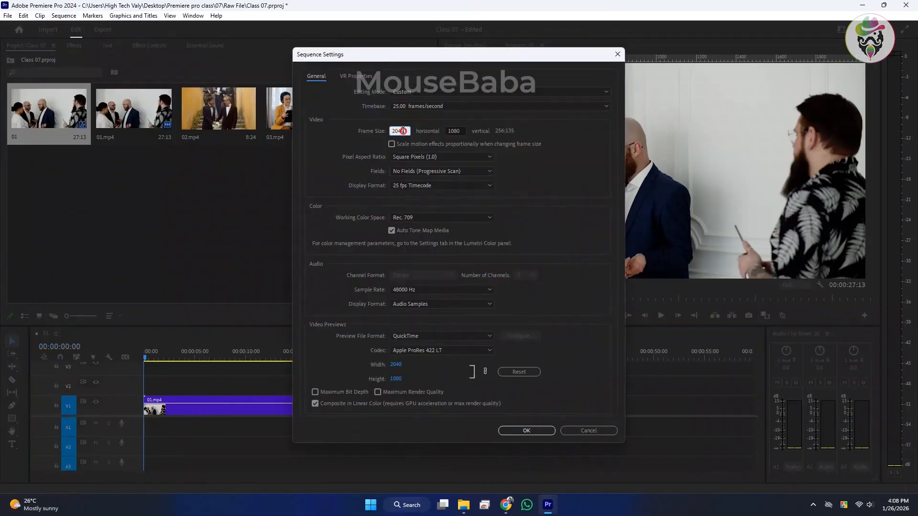
{"action": "type", "text": "1920"}
{"action": "key", "text": "Tab"}
{"action": "left_click", "coordinate": [426, 106]}
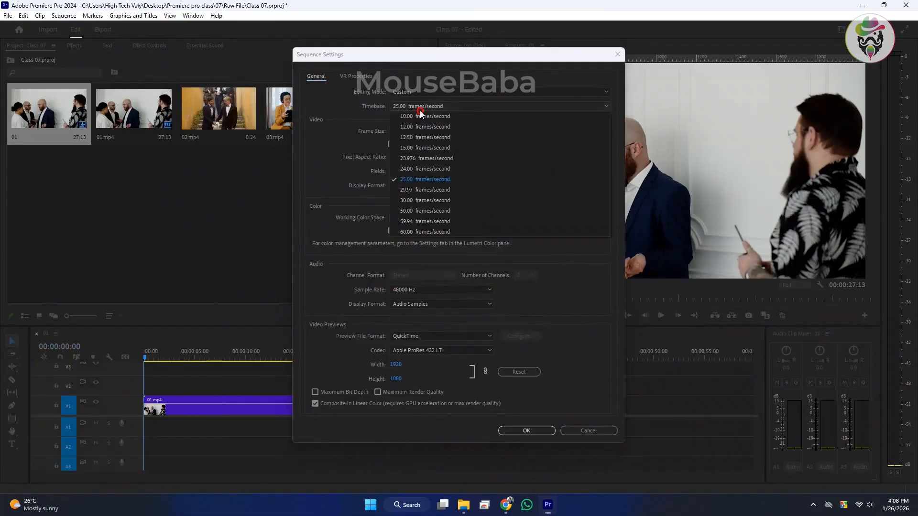
{"action": "left_click", "coordinate": [423, 190]}
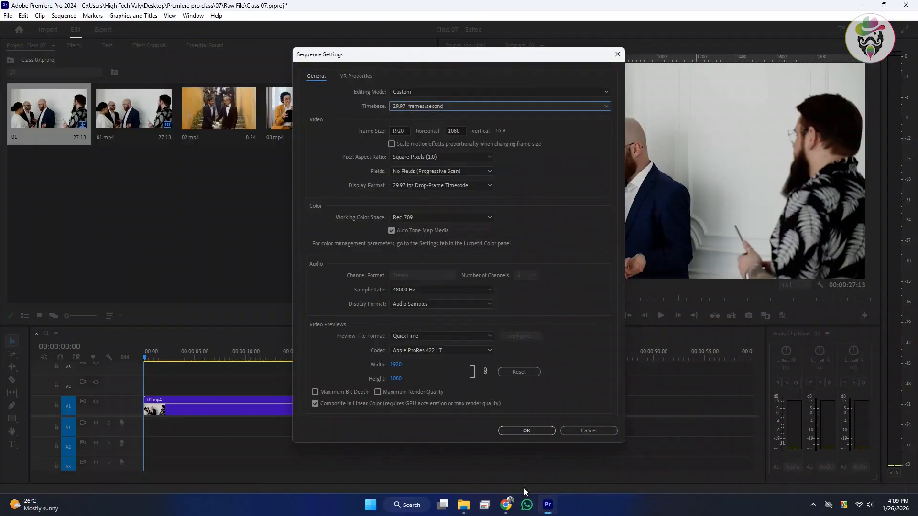
{"action": "left_click", "coordinate": [518, 434]}
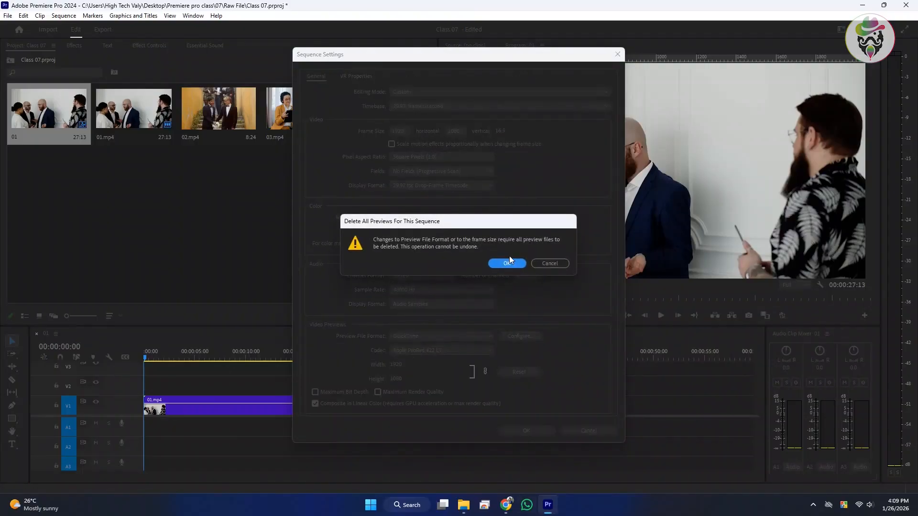
{"action": "left_click", "coordinate": [509, 261]}
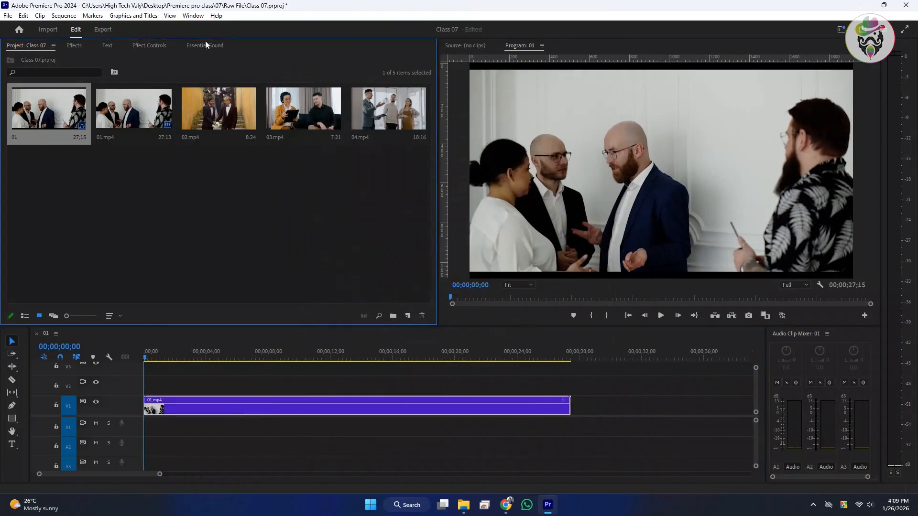
Step: Set the scale of the 01.mp4 clip to 111 so it fills the frame
{"action": "left_click", "coordinate": [148, 46]}
{"action": "left_click", "coordinate": [120, 105]}
{"action": "scroll", "coordinate": [120, 105], "scroll_direction": "up", "scroll_amount": 11}
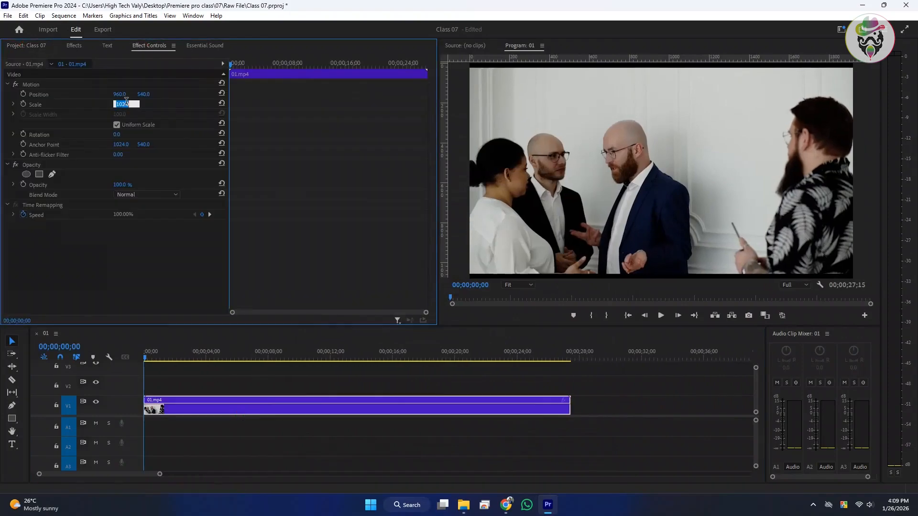
Step: Scrub and play through the sequence to review the scaled clip
{"action": "left_click", "coordinate": [336, 431]}
{"action": "left_click_drag", "start_coordinate": [183, 357], "coordinate": [318, 357]}
{"action": "key", "text": "space"}
{"action": "key", "text": "minus"}
{"action": "key", "text": "minus"}
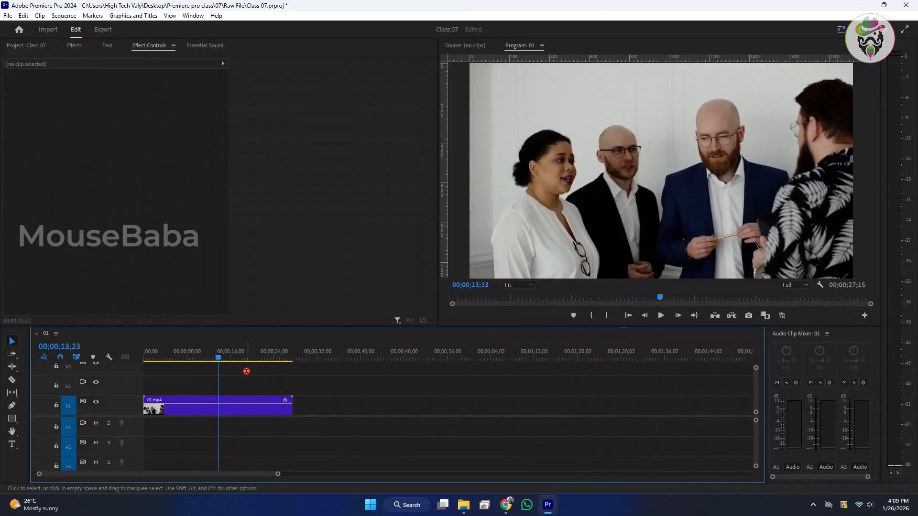
{"action": "key", "text": "space"}
{"action": "key", "text": "minus"}
Step: Add an ellipse mask to the opacity of the 01.mp4 clip
{"action": "left_click", "coordinate": [224, 409]}
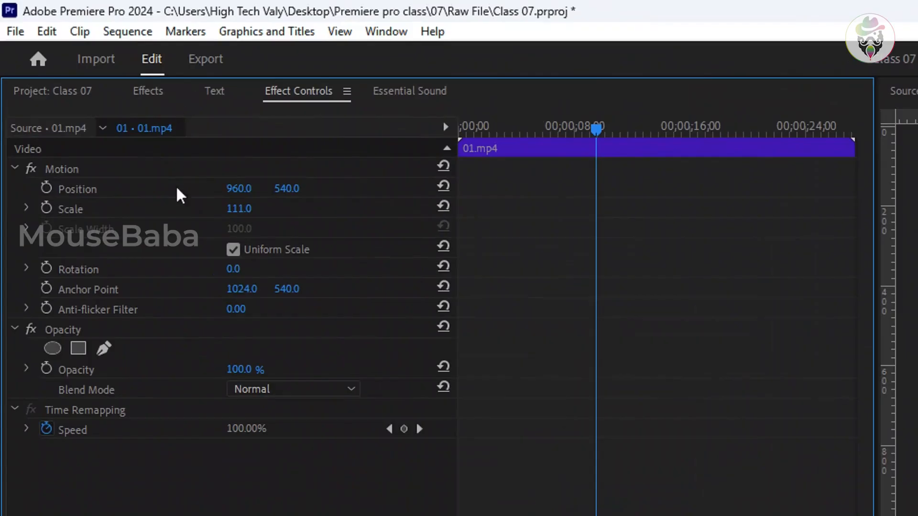
{"action": "left_click", "coordinate": [143, 322]}
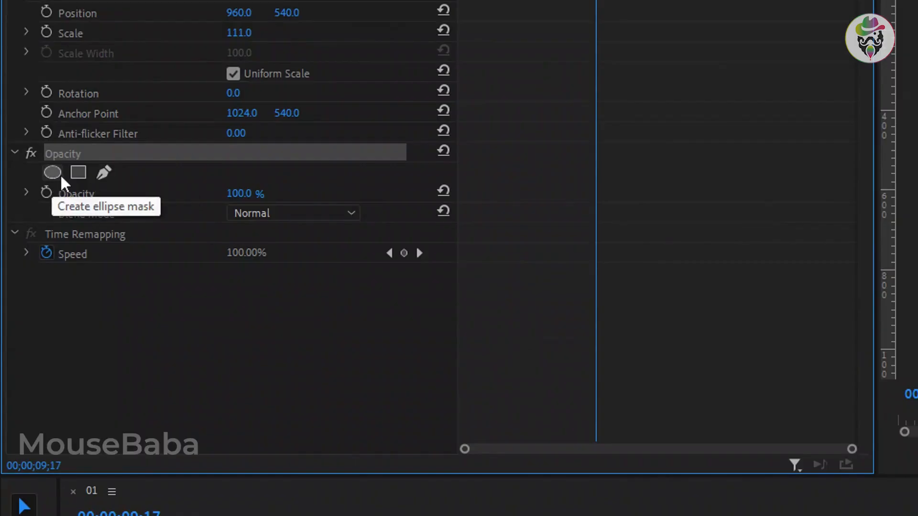
{"action": "left_click", "coordinate": [59, 148]}
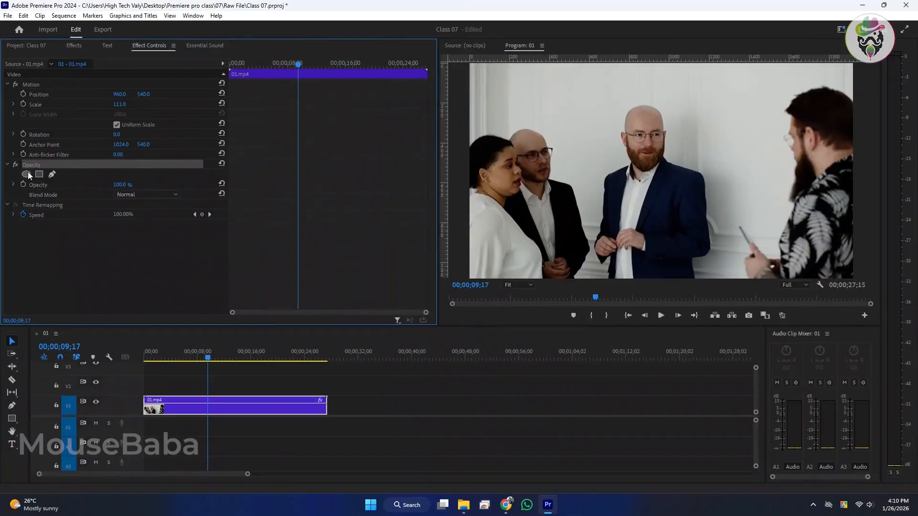
{"action": "left_click", "coordinate": [26, 175]}
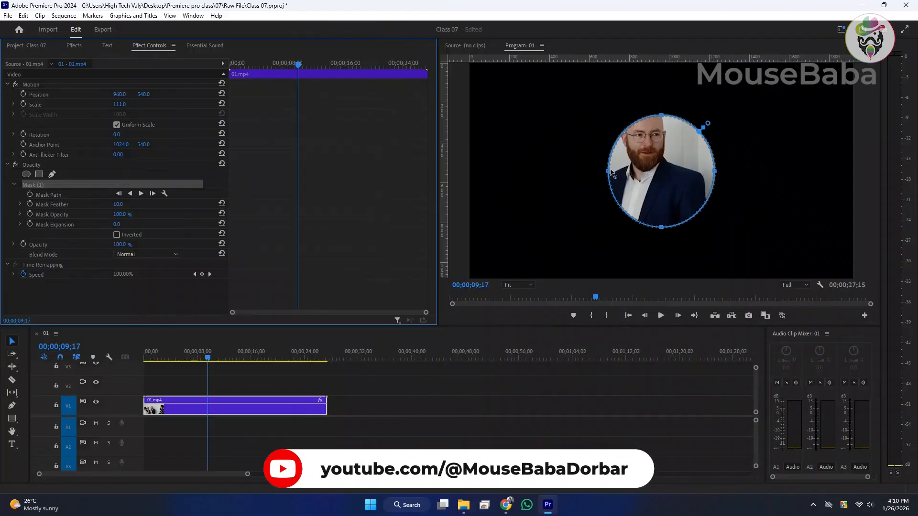
Step: Enlarge and reposition the ellipse mask so it frames the bearded man in the blue suit
{"action": "left_click_drag", "start_coordinate": [608, 174], "coordinate": [552, 172]}
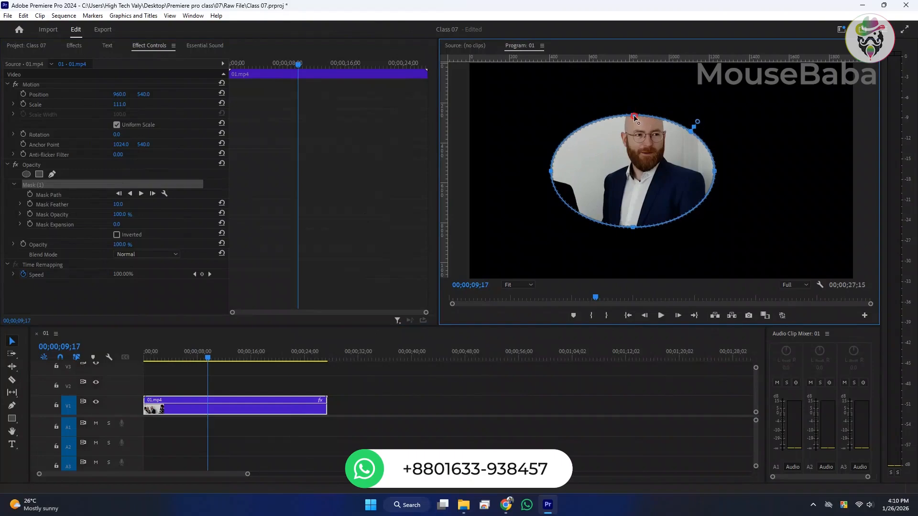
{"action": "left_click_drag", "start_coordinate": [633, 115], "coordinate": [636, 78]}
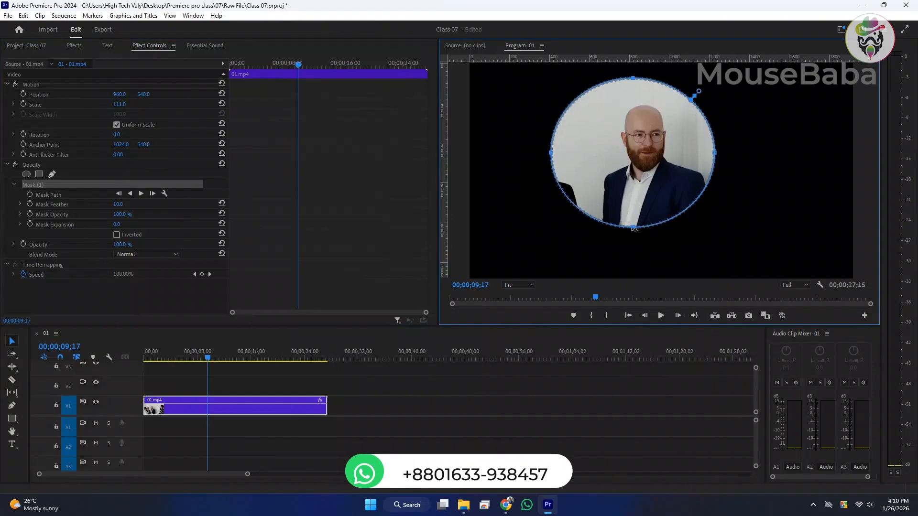
{"action": "mouse_move", "coordinate": [634, 230]}
{"action": "left_mouse_down"}
{"action": "mouse_move", "coordinate": [635, 263]}
{"action": "mouse_move", "coordinate": [635, 246]}
{"action": "left_mouse_up"}
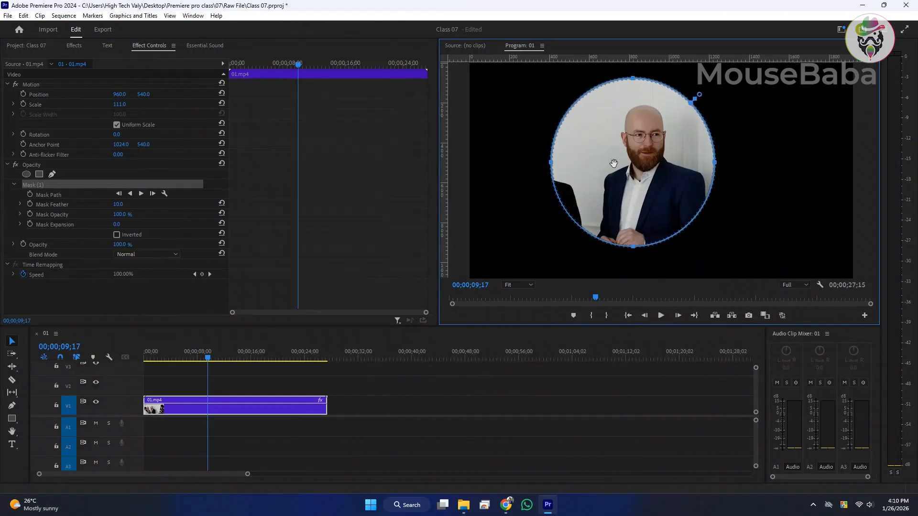
{"action": "mouse_move", "coordinate": [625, 166]}
{"action": "left_mouse_down"}
{"action": "mouse_move", "coordinate": [695, 161]}
{"action": "mouse_move", "coordinate": [733, 187]}
{"action": "mouse_move", "coordinate": [678, 193]}
{"action": "mouse_move", "coordinate": [655, 177]}
{"action": "mouse_move", "coordinate": [631, 180]}
{"action": "left_mouse_up"}
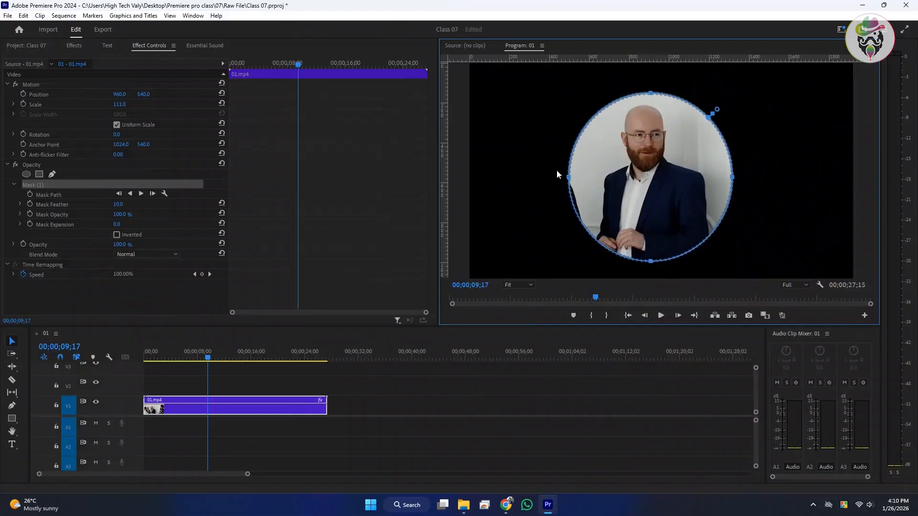
{"action": "left_click_drag", "start_coordinate": [569, 176], "coordinate": [582, 177]}
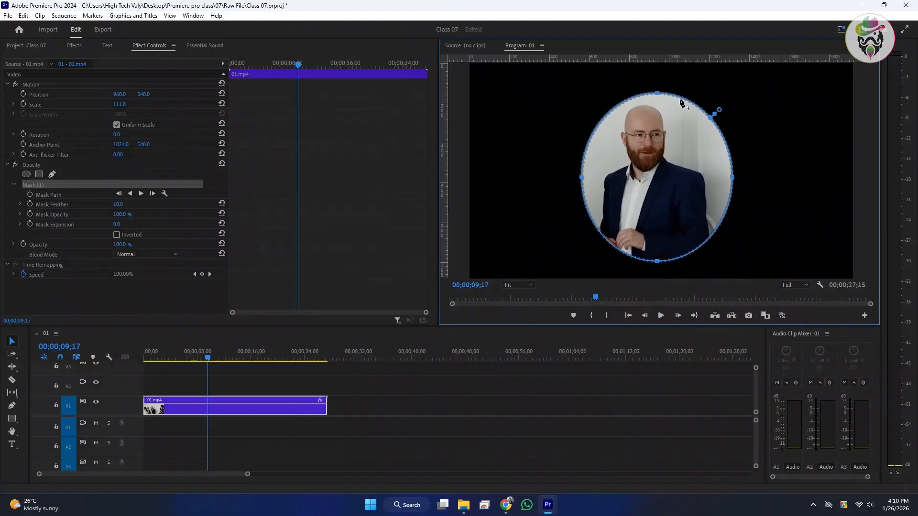
{"action": "left_click_drag", "start_coordinate": [658, 92], "coordinate": [659, 103]}
{"action": "left_click_drag", "start_coordinate": [667, 141], "coordinate": [653, 127]}
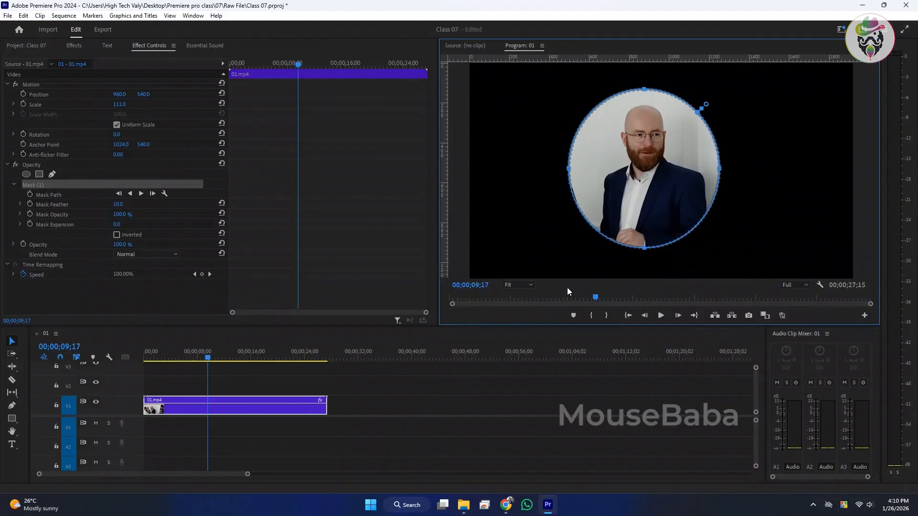
Step: Scrub to around 00;00;08;06 to check the masked shot and reselect the 01.mp4 clip
{"action": "left_click", "coordinate": [379, 397]}
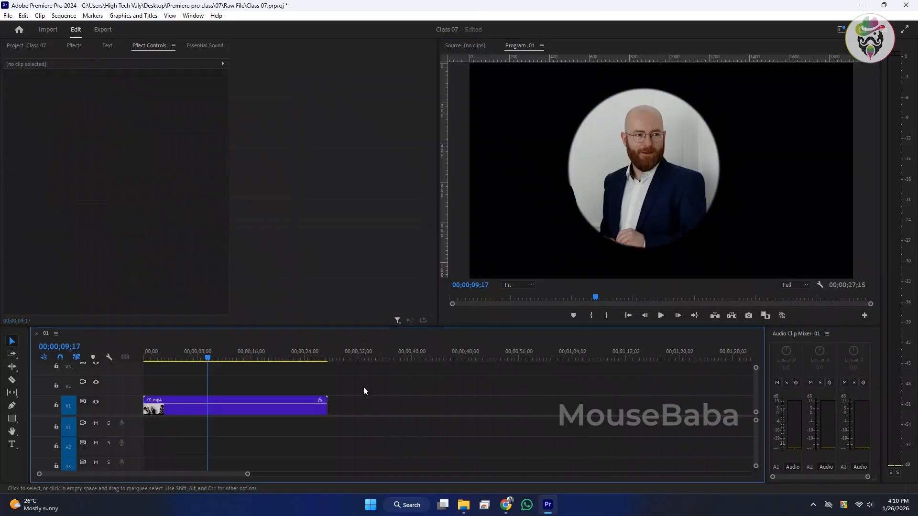
{"action": "left_click", "coordinate": [199, 352]}
{"action": "mouse_move", "coordinate": [200, 352]}
{"action": "left_mouse_down"}
{"action": "mouse_move", "coordinate": [246, 352]}
{"action": "mouse_move", "coordinate": [197, 349]}
{"action": "left_mouse_up"}
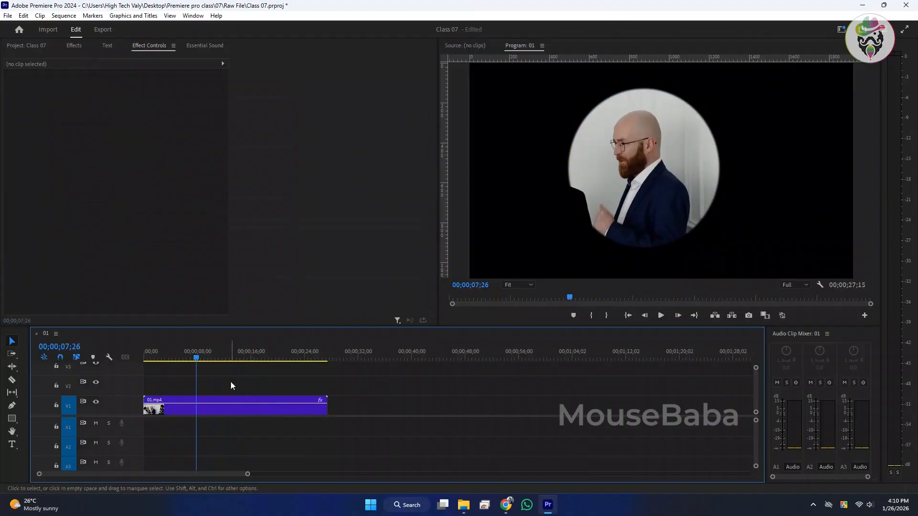
{"action": "left_click", "coordinate": [225, 405]}
{"action": "key", "text": "minus"}
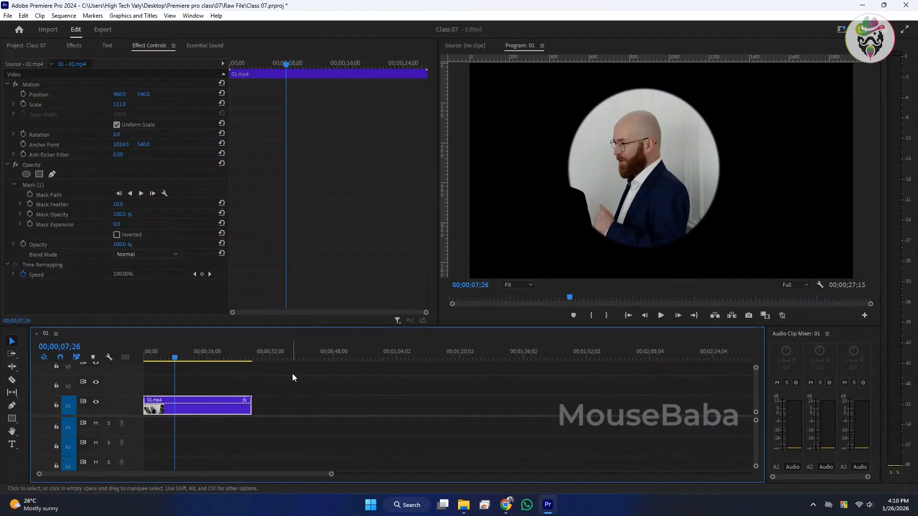
{"action": "key", "text": "minus"}
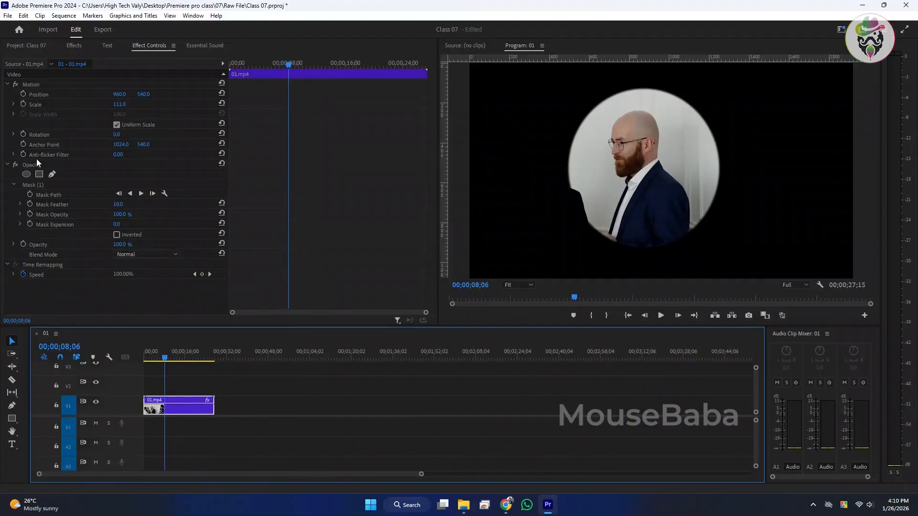
Step: Delete the ellipse mask from the clip's opacity
{"action": "left_click", "coordinate": [34, 186]}
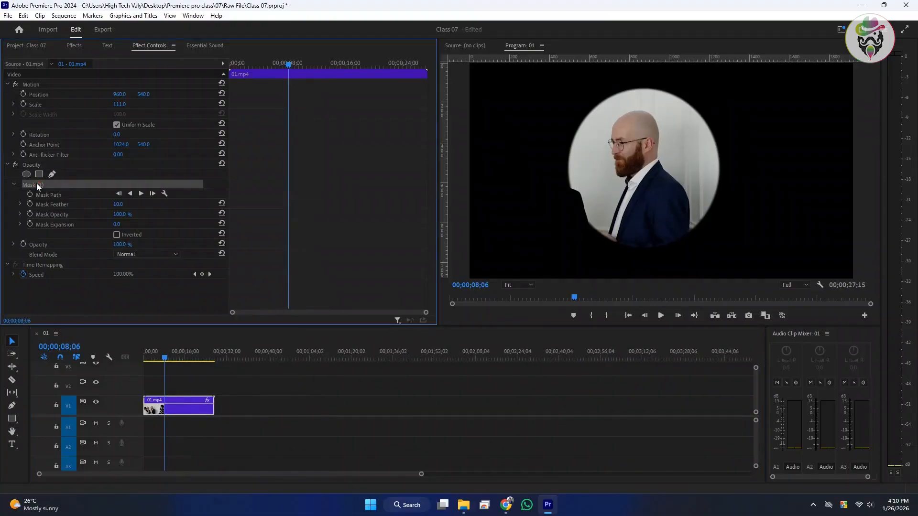
{"action": "right_click", "coordinate": [35, 184]}
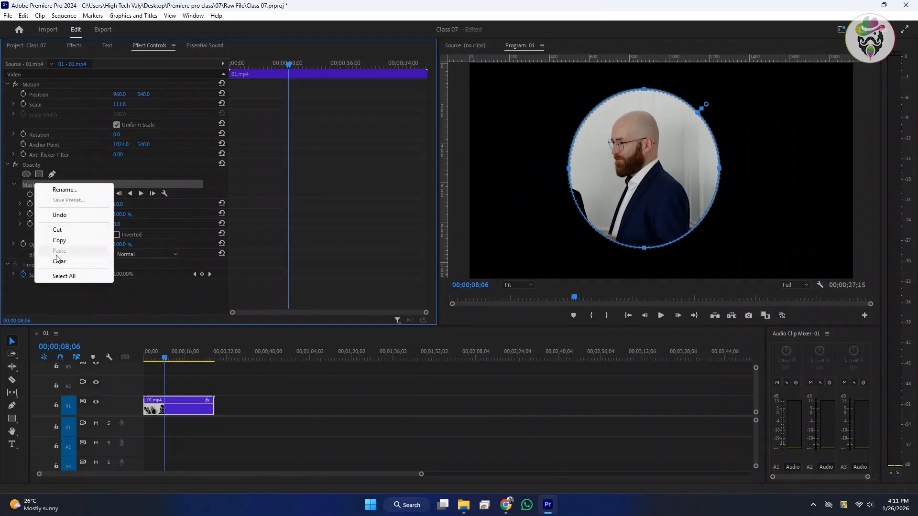
{"action": "left_click", "coordinate": [28, 185]}
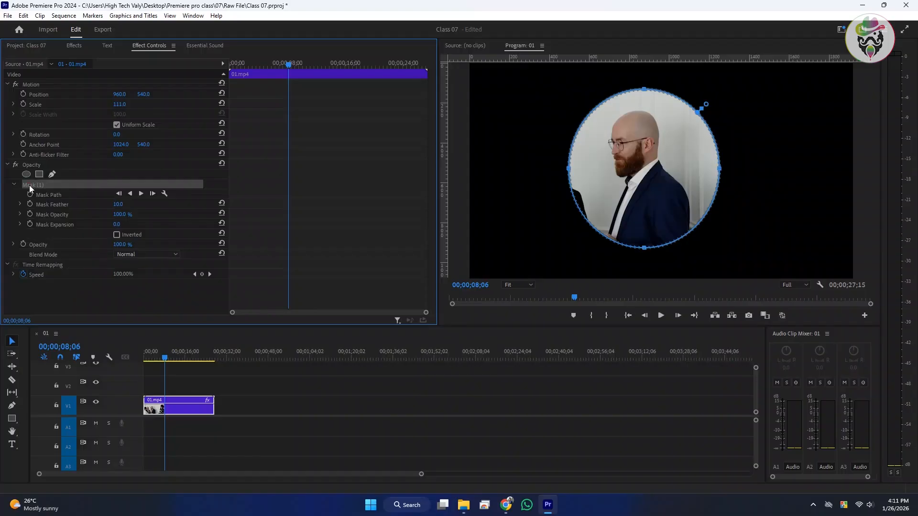
{"action": "key", "text": "Delete"}
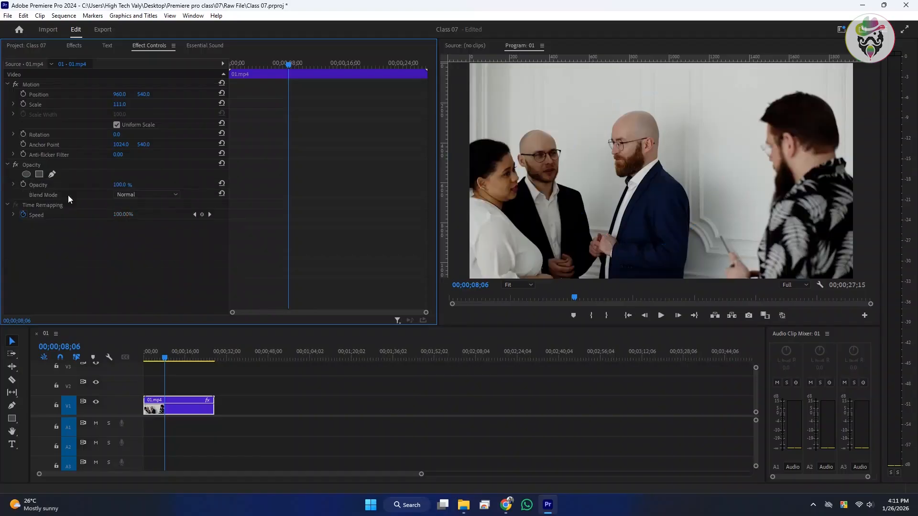
Step: Add a 4-point polygon mask to the clip's opacity and adjust its position and corners to frame the bearded man's head and shoulders
{"action": "left_click", "coordinate": [30, 164]}
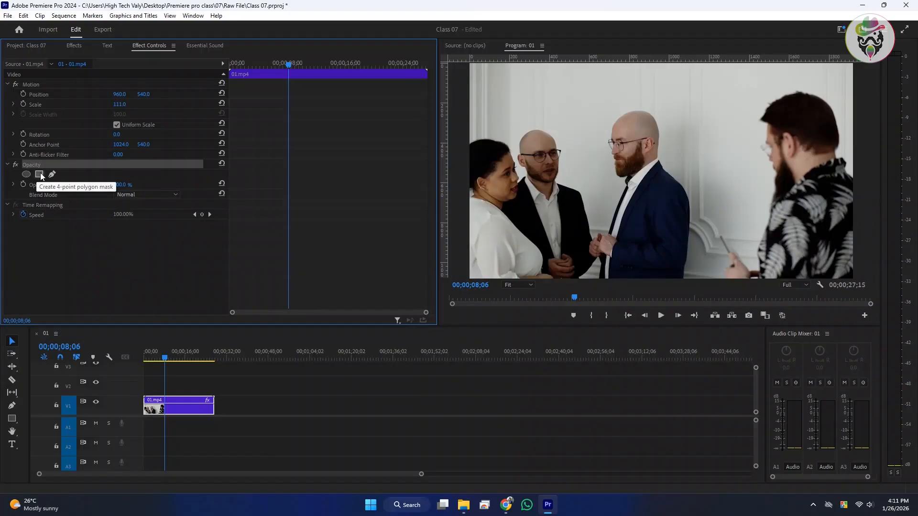
{"action": "left_click", "coordinate": [40, 174]}
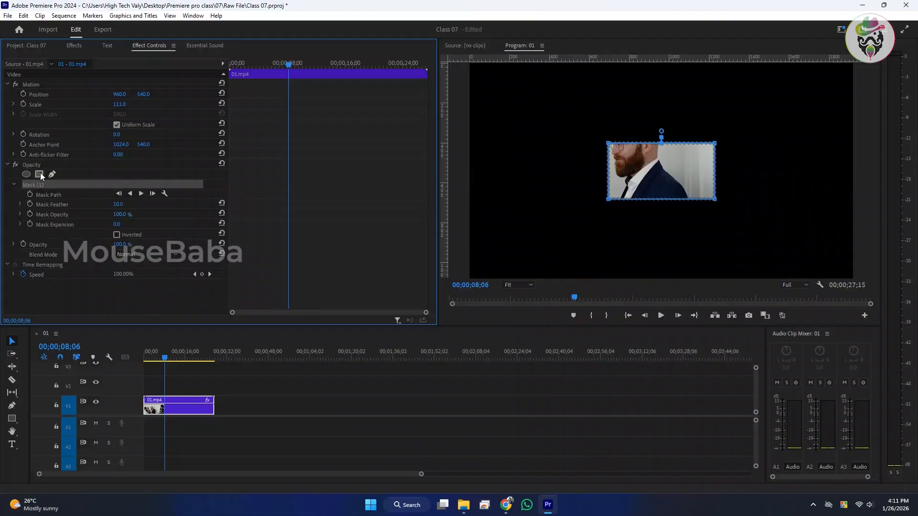
{"action": "left_click_drag", "start_coordinate": [649, 177], "coordinate": [621, 140]}
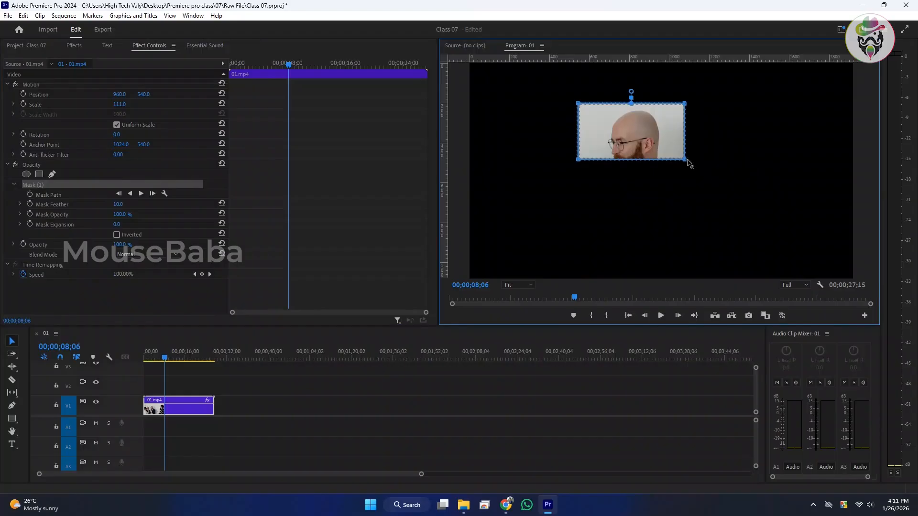
{"action": "left_click_drag", "start_coordinate": [684, 160], "coordinate": [699, 218]}
{"action": "left_click_drag", "start_coordinate": [580, 161], "coordinate": [572, 206]}
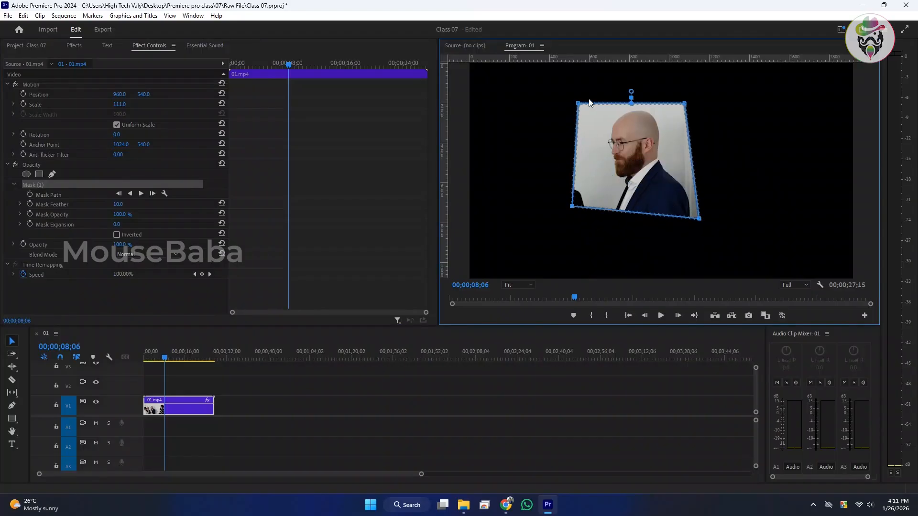
{"action": "mouse_move", "coordinate": [578, 103]}
{"action": "left_mouse_down"}
{"action": "mouse_move", "coordinate": [609, 133]}
{"action": "mouse_move", "coordinate": [568, 95]}
{"action": "mouse_move", "coordinate": [637, 94]}
{"action": "mouse_move", "coordinate": [564, 106]}
{"action": "mouse_move", "coordinate": [576, 123]}
{"action": "mouse_move", "coordinate": [563, 113]}
{"action": "mouse_move", "coordinate": [571, 114]}
{"action": "left_mouse_up"}
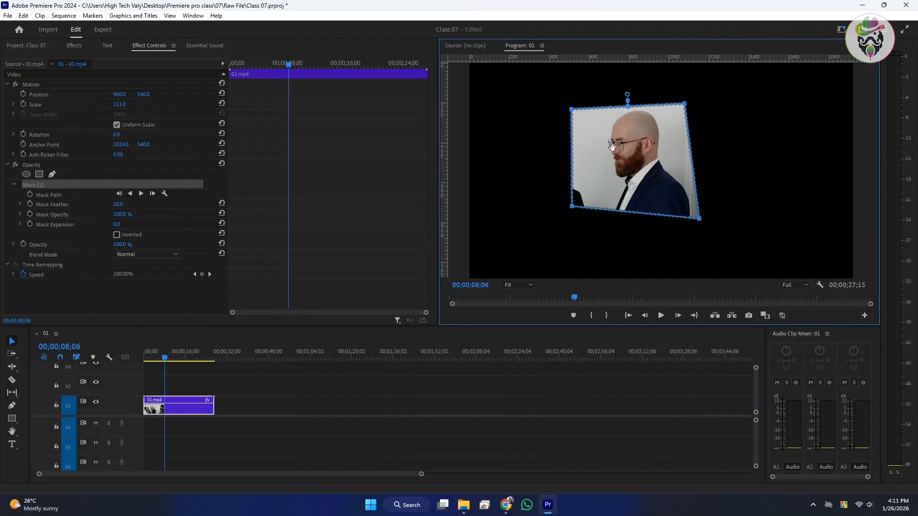
Step: Add a point on the right edge and one on the bottom edge of the polygon mask, pulling each outward
{"action": "left_click", "coordinate": [690, 153]}
{"action": "left_click_drag", "start_coordinate": [691, 152], "coordinate": [714, 158]}
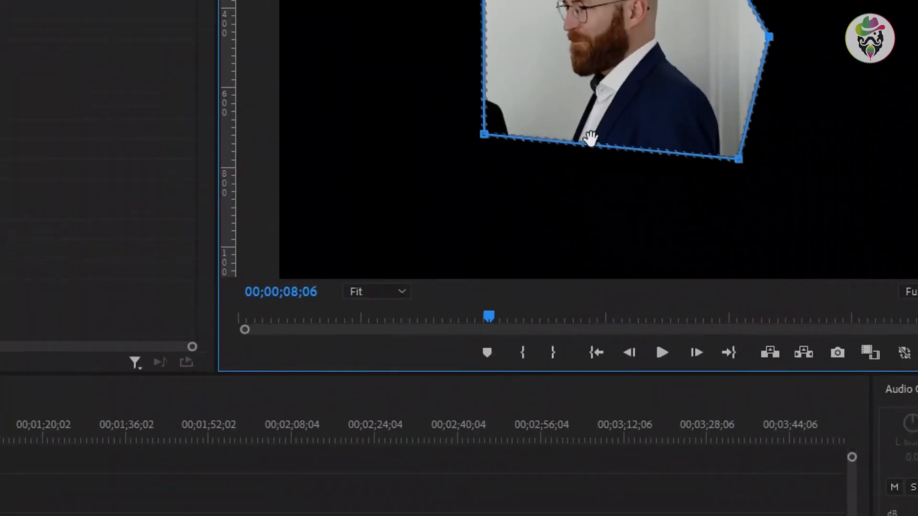
{"action": "left_click", "coordinate": [605, 147]}
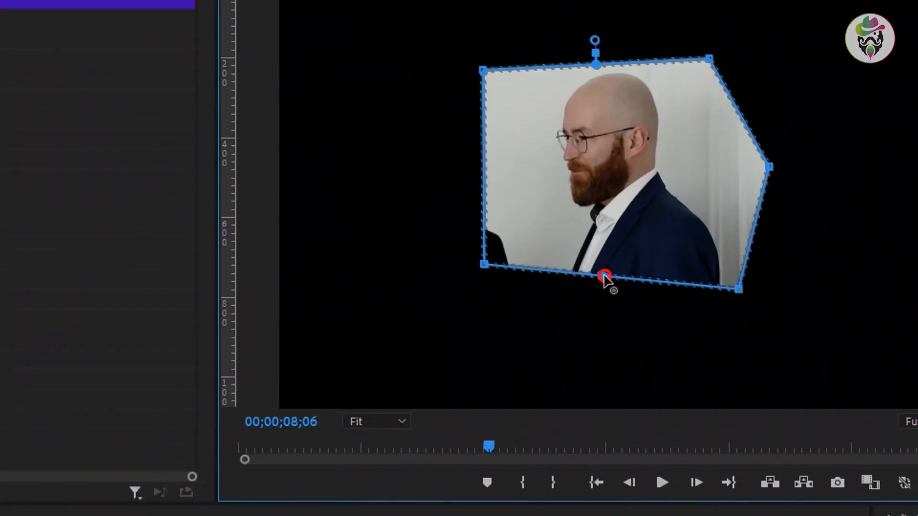
{"action": "left_click_drag", "start_coordinate": [604, 276], "coordinate": [537, 338]}
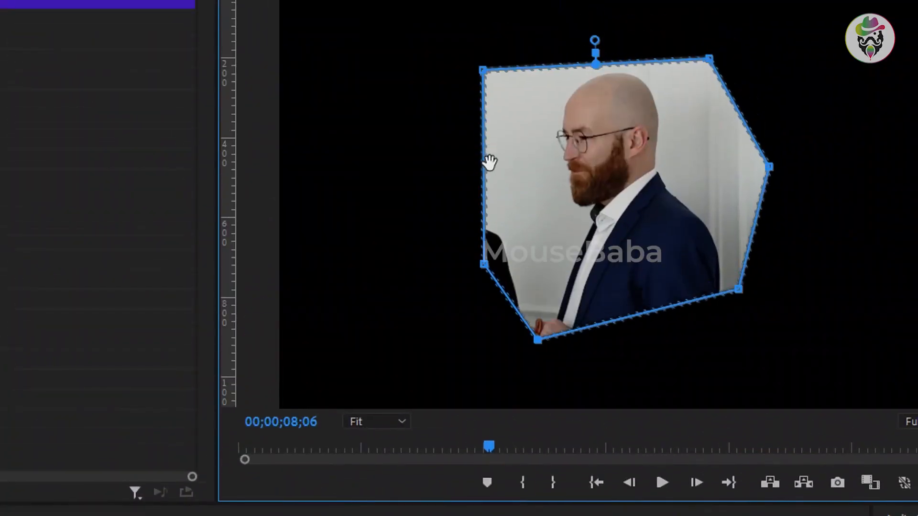
Step: Add a point on the left edge and one on the upper-left edge of the polygon mask, pulling the left one outward over the neighbouring man
{"action": "left_click_drag", "start_coordinate": [484, 173], "coordinate": [393, 168]}
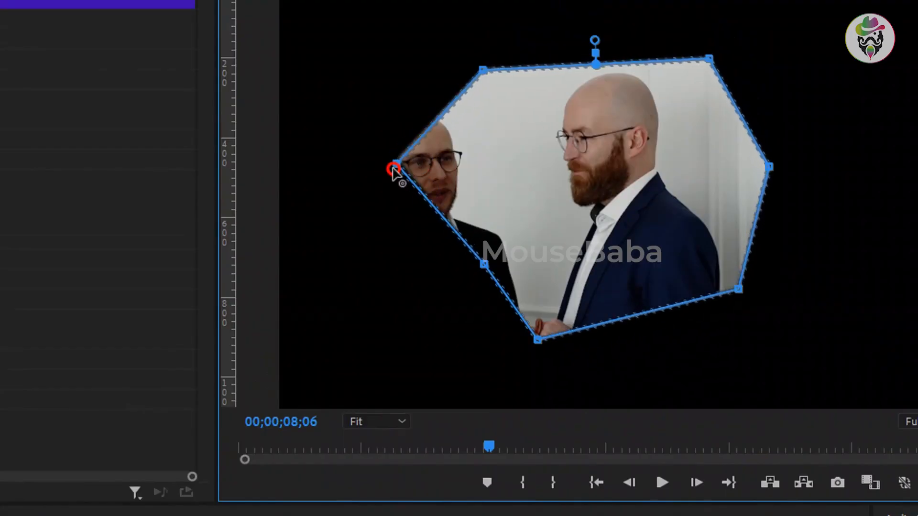
{"action": "left_click", "coordinate": [518, 65]}
{"action": "left_click_drag", "start_coordinate": [518, 136], "coordinate": [531, 96]}
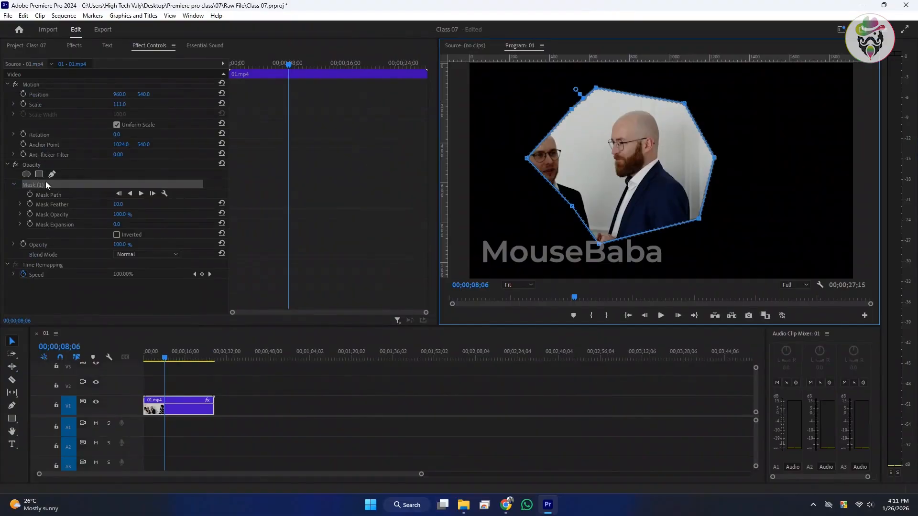
Step: Delete the polygon mask from the opacity of the 01.mp4 clip
{"action": "left_click", "coordinate": [41, 185]}
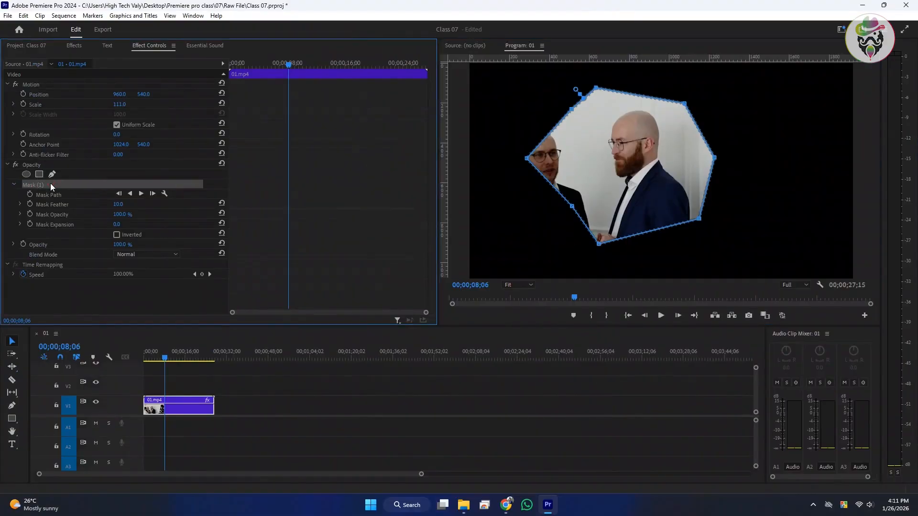
{"action": "key", "text": "Delete"}
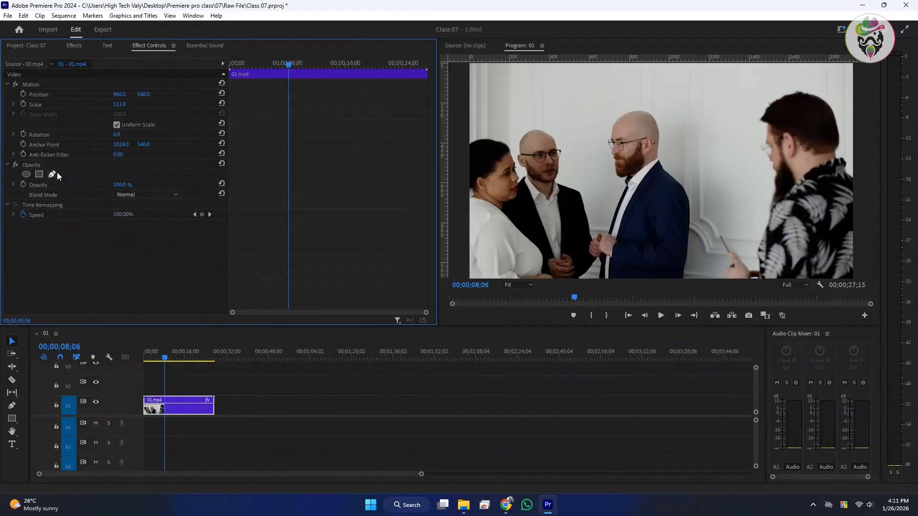
Step: Draw a closed nine-point freehand opacity mask with the Pen tool around the bearded man's head, shoulder and the wall behind him
{"action": "left_click", "coordinate": [52, 175]}
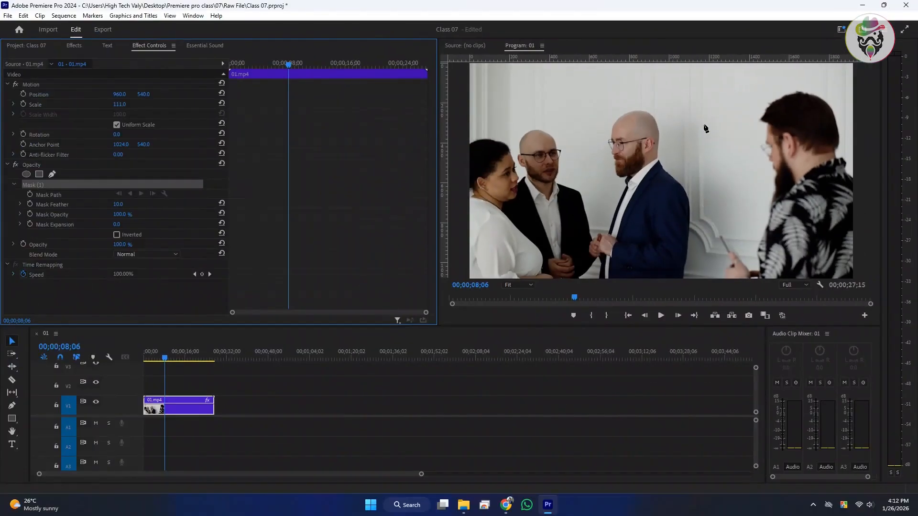
{"action": "left_click", "coordinate": [717, 97]}
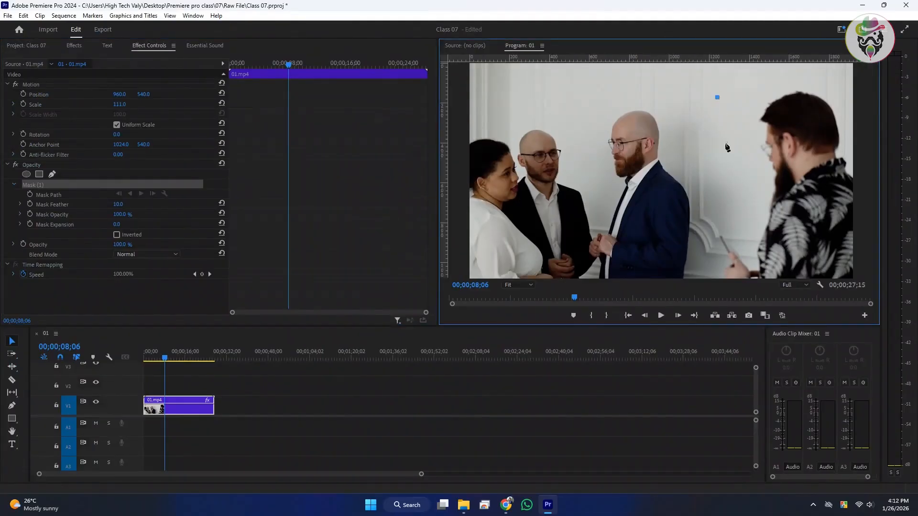
{"action": "left_click", "coordinate": [716, 215]}
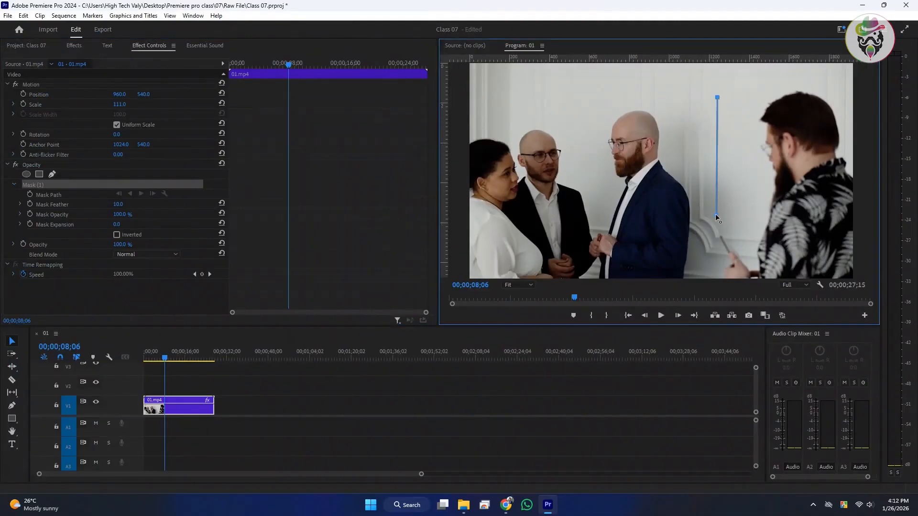
{"action": "left_click", "coordinate": [670, 180]}
{"action": "left_click", "coordinate": [639, 213]}
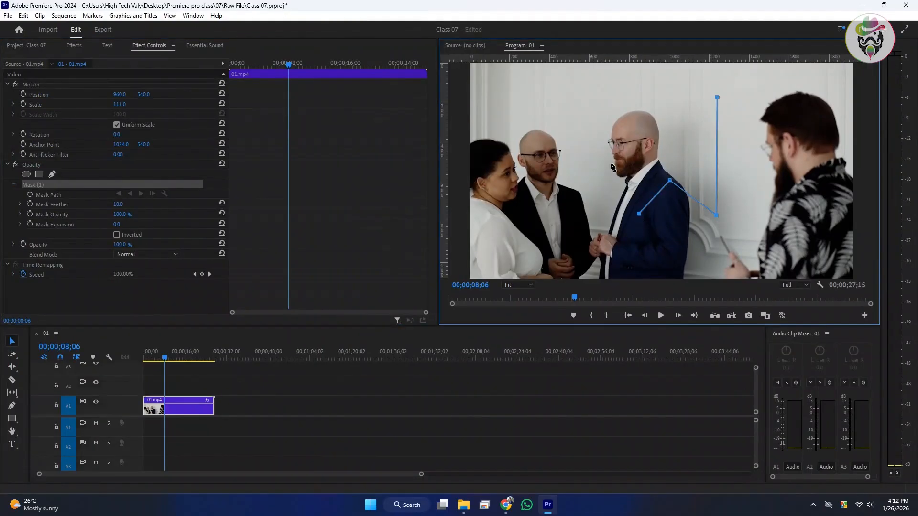
{"action": "left_click", "coordinate": [641, 160]}
{"action": "left_click", "coordinate": [618, 136]}
{"action": "left_click", "coordinate": [627, 107]}
{"action": "left_click", "coordinate": [676, 111]}
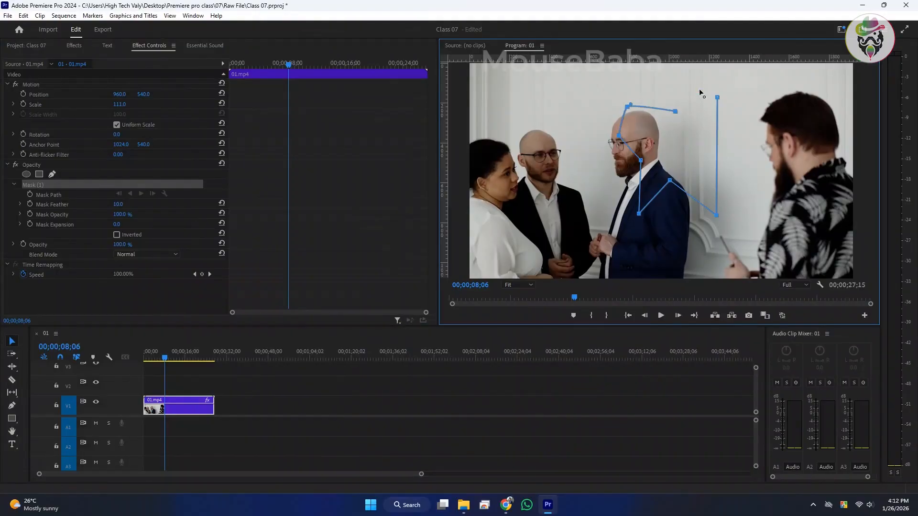
{"action": "left_click", "coordinate": [699, 90]}
{"action": "left_click", "coordinate": [718, 98]}
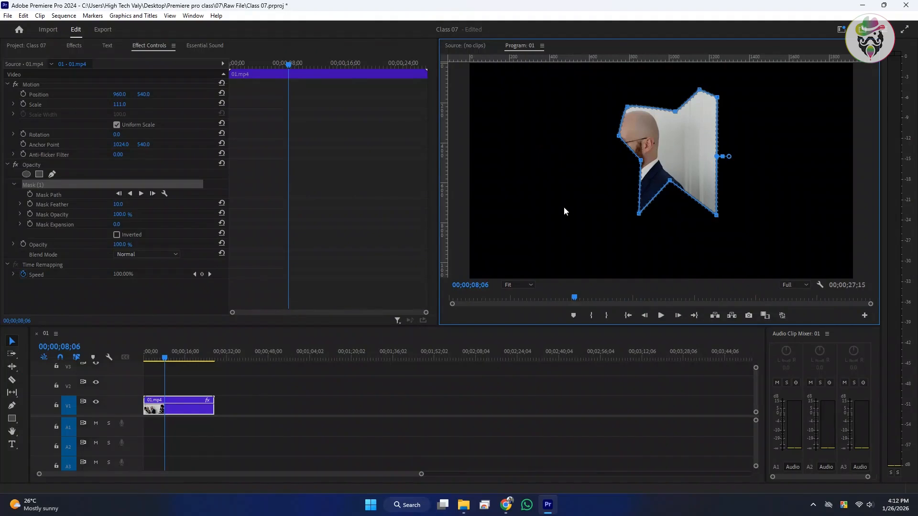
Step: Check the result without the mask outline, reselect Mask (1), and move the mask over the second man with glasses
{"action": "left_click", "coordinate": [272, 424]}
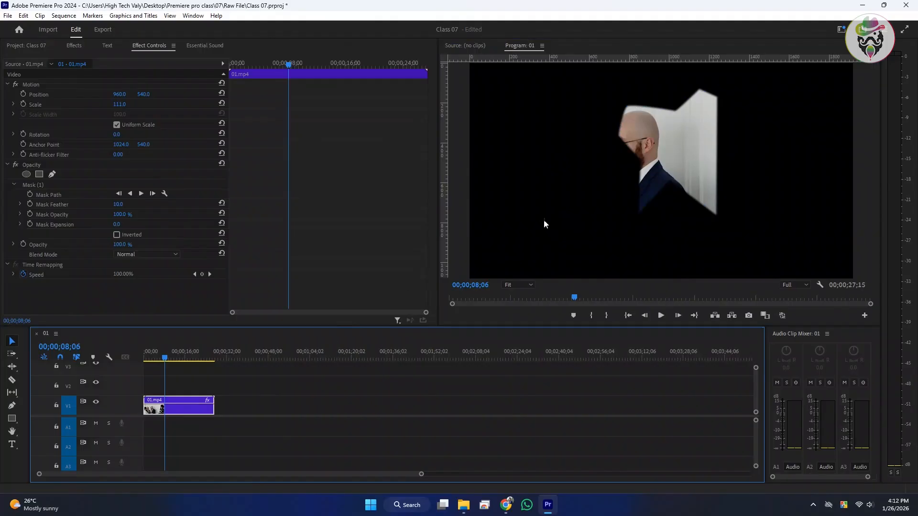
{"action": "left_click", "coordinate": [49, 187]}
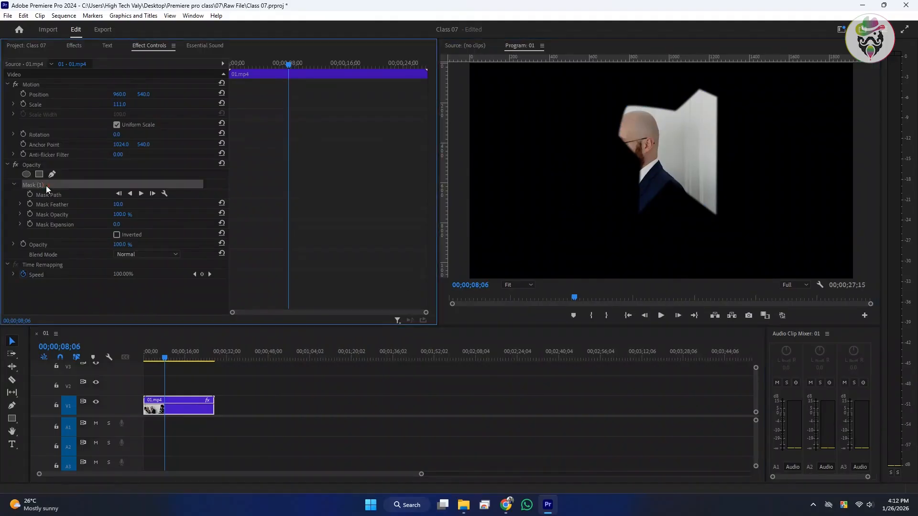
{"action": "left_click_drag", "start_coordinate": [640, 157], "coordinate": [544, 159]}
Step: Review the mask's path, feather, opacity and inversion settings
{"action": "left_click", "coordinate": [60, 190]}
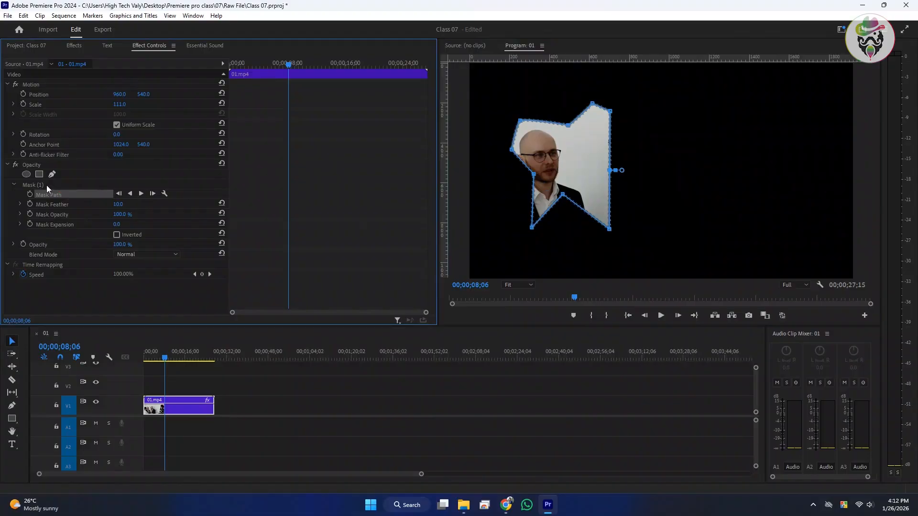
{"action": "left_click", "coordinate": [47, 185]}
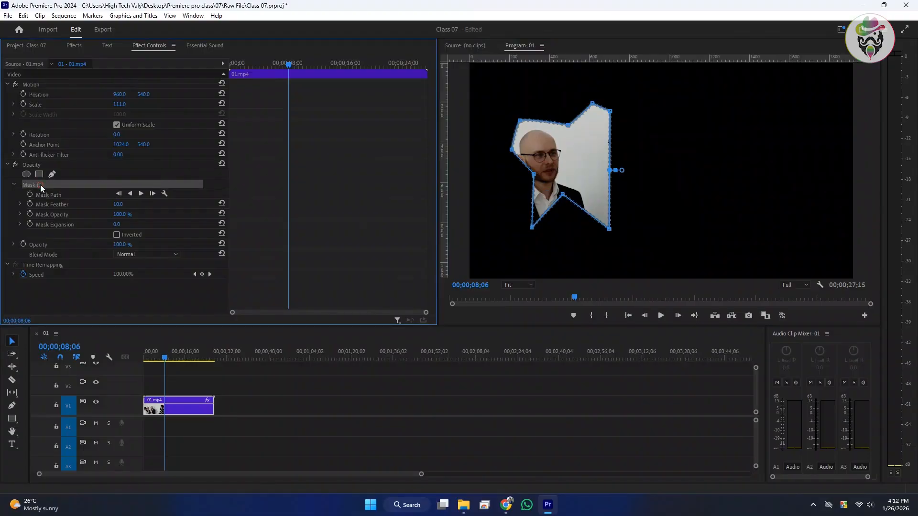
{"action": "left_click", "coordinate": [45, 196]}
{"action": "left_click", "coordinate": [56, 204]}
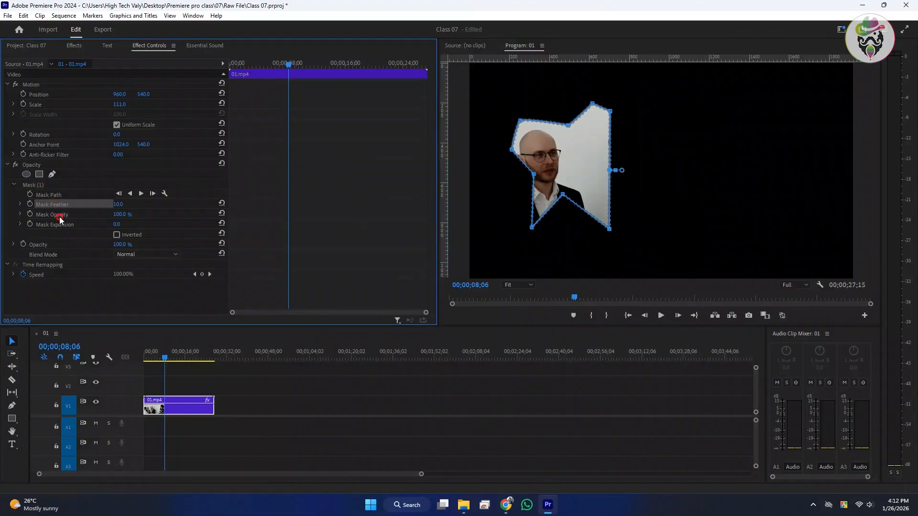
{"action": "left_click", "coordinate": [60, 216]}
{"action": "left_click", "coordinate": [64, 234]}
{"action": "left_click", "coordinate": [85, 194]}
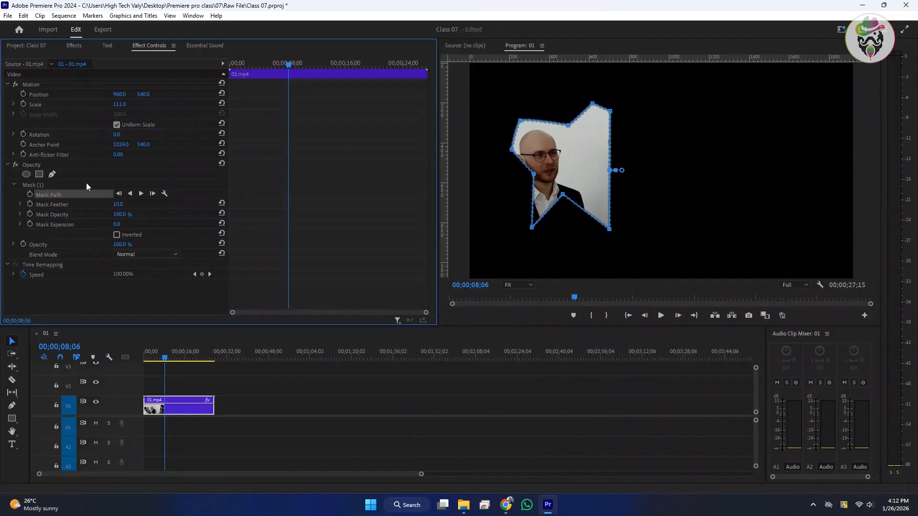
Step: Try a lower mask feather and a higher one of 112, and set the mask feather to 100
{"action": "left_click", "coordinate": [49, 206]}
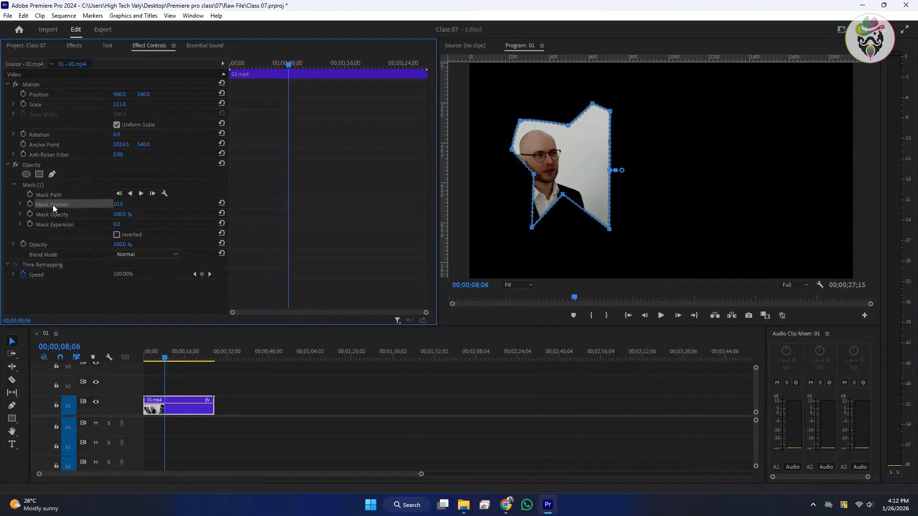
{"action": "left_click_drag", "start_coordinate": [117, 205], "coordinate": [96, 203]}
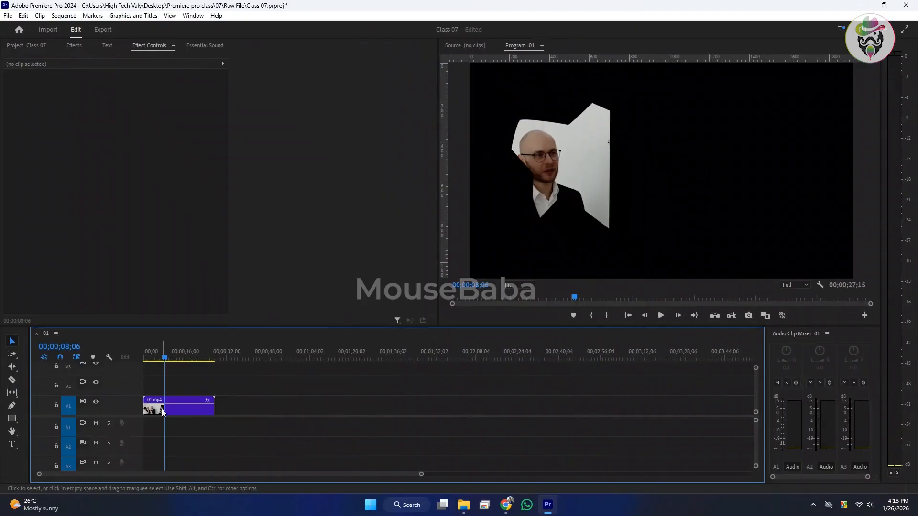
{"action": "left_click", "coordinate": [161, 405]}
{"action": "left_click_drag", "start_coordinate": [116, 204], "coordinate": [171, 204]}
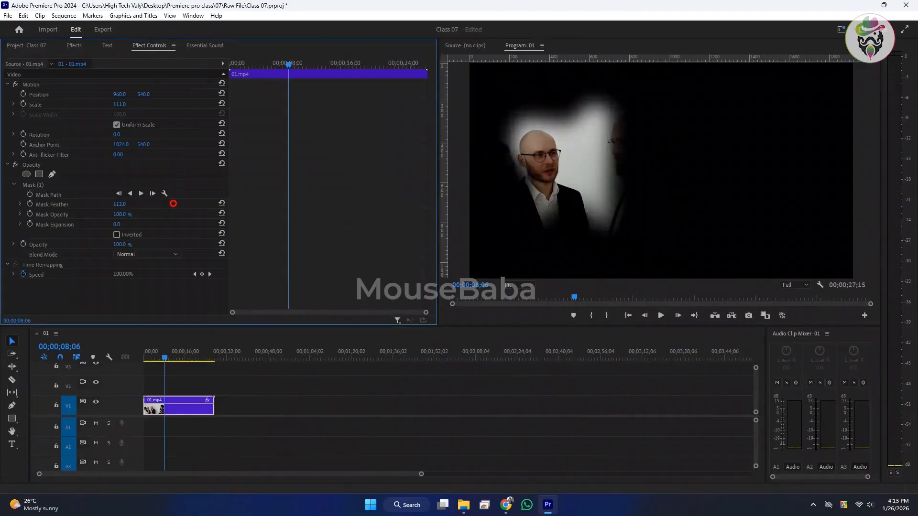
{"action": "left_click", "coordinate": [125, 204]}
{"action": "type", "text": "100"}
{"action": "key", "text": "Return"}
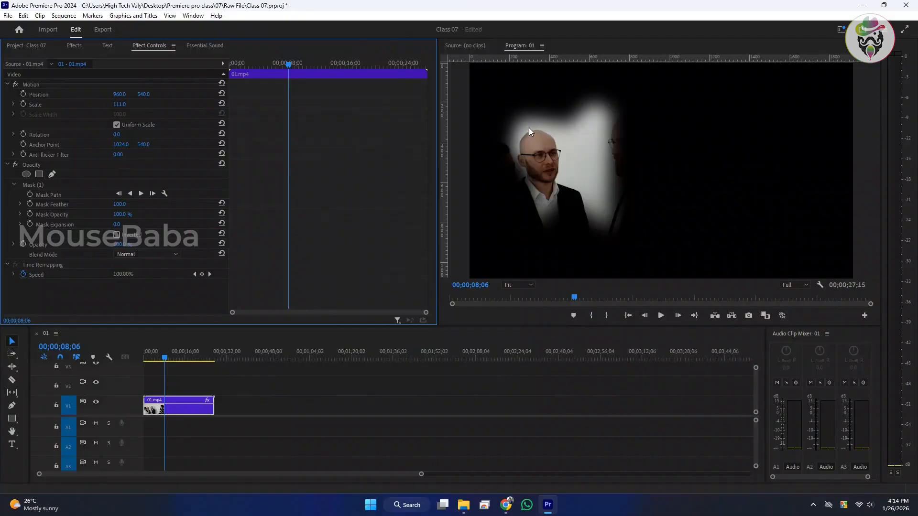
Step: Reduce the mask feather to 27 and hide the mask outline to check the edge
{"action": "left_click", "coordinate": [54, 205]}
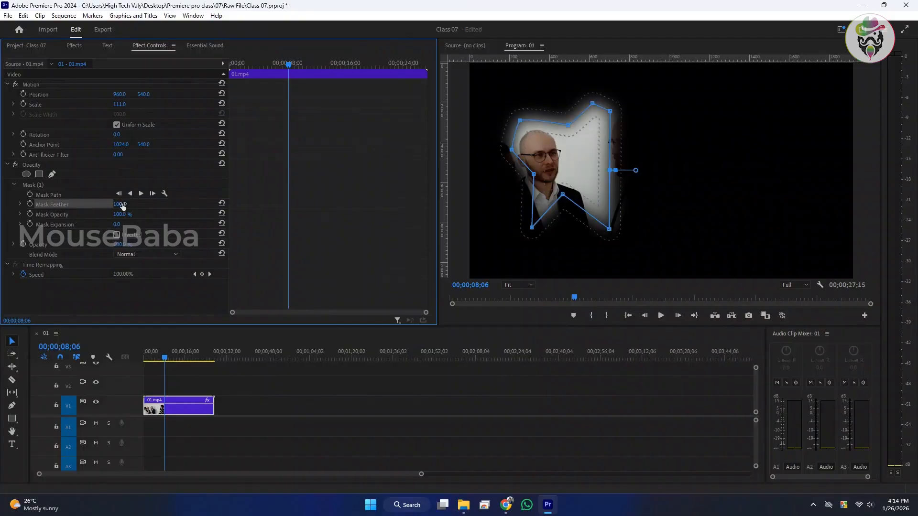
{"action": "left_click_drag", "start_coordinate": [122, 206], "coordinate": [84, 211]}
{"action": "left_click", "coordinate": [135, 221]}
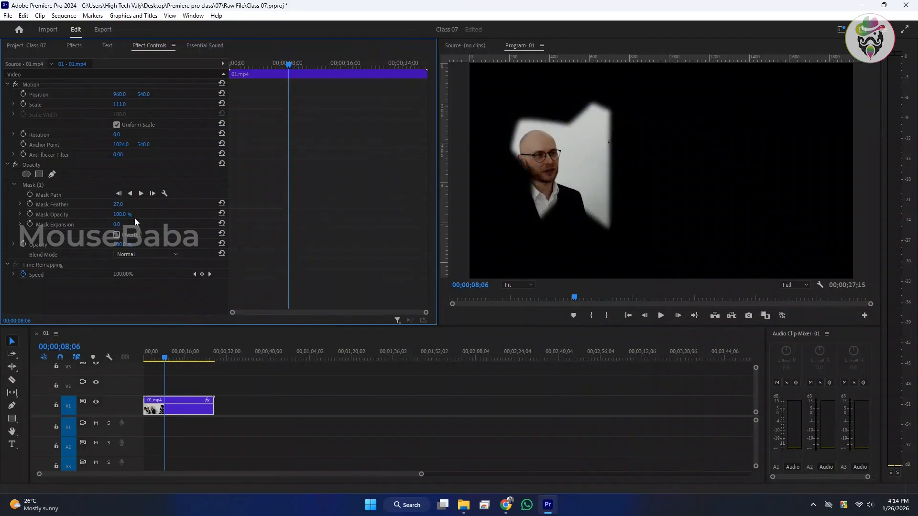
Step: Try out different mask opacity values and set the mask opacity to 63%
{"action": "left_click", "coordinate": [52, 214]}
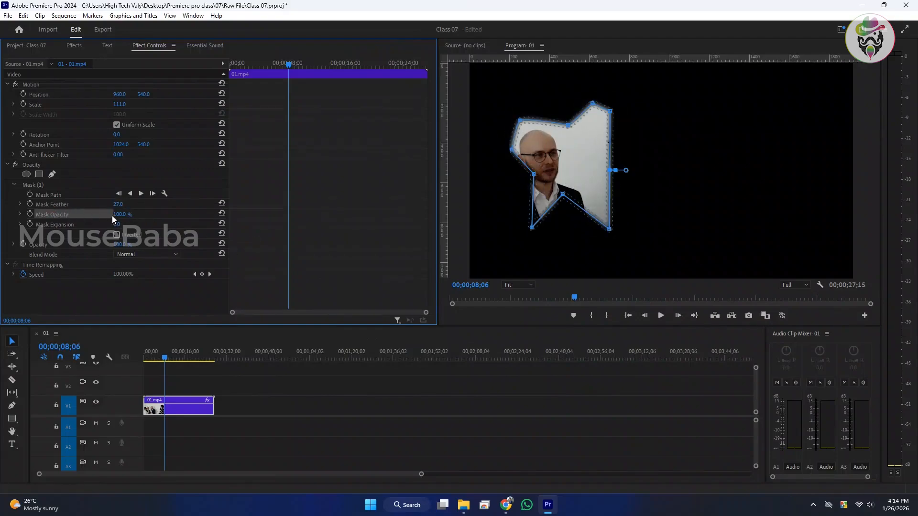
{"action": "left_click_drag", "start_coordinate": [117, 214], "coordinate": [228, 214]}
{"action": "left_click", "coordinate": [127, 216]}
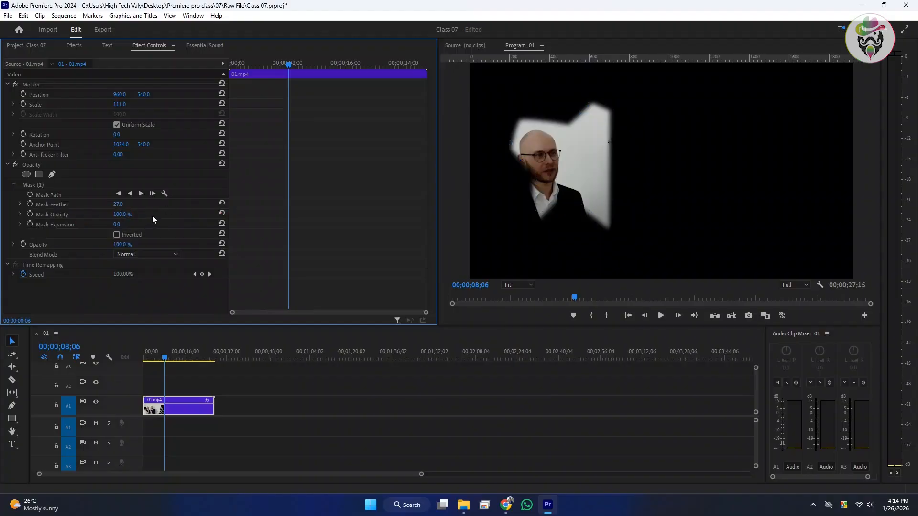
{"action": "left_click", "coordinate": [126, 215]}
{"action": "key", "text": "Return"}
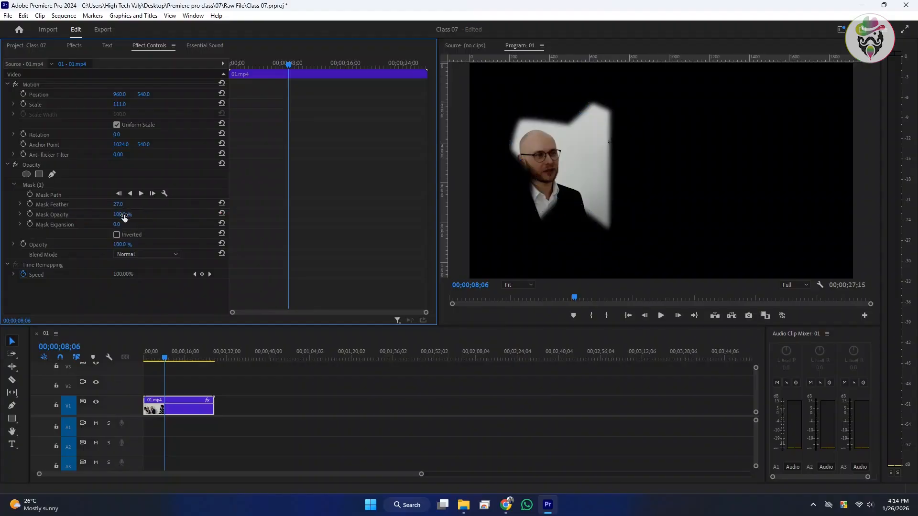
{"action": "left_click_drag", "start_coordinate": [124, 218], "coordinate": [104, 217]}
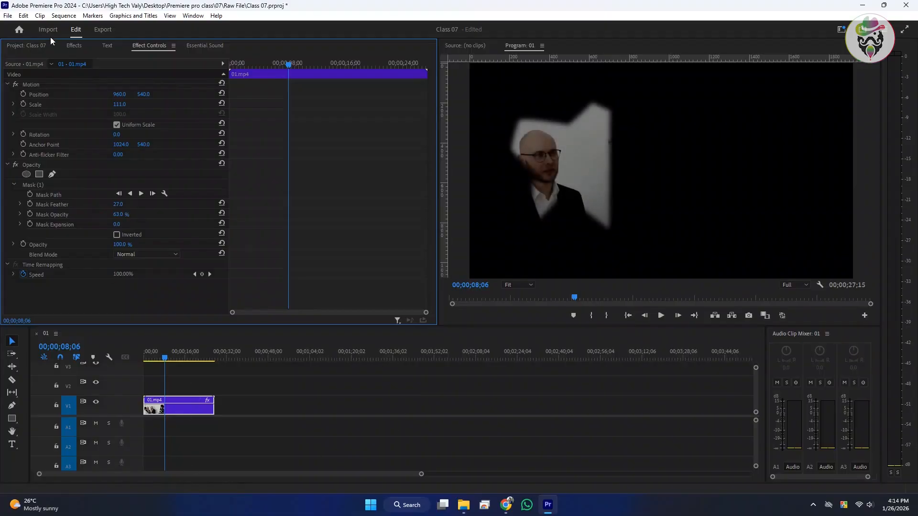
Step: Shift the 01.mp4 clip later on V2 and place 03.mp4 from the project beneath it on V1
{"action": "left_click", "coordinate": [40, 45]}
{"action": "left_click", "coordinate": [199, 47]}
{"action": "left_click", "coordinate": [30, 46]}
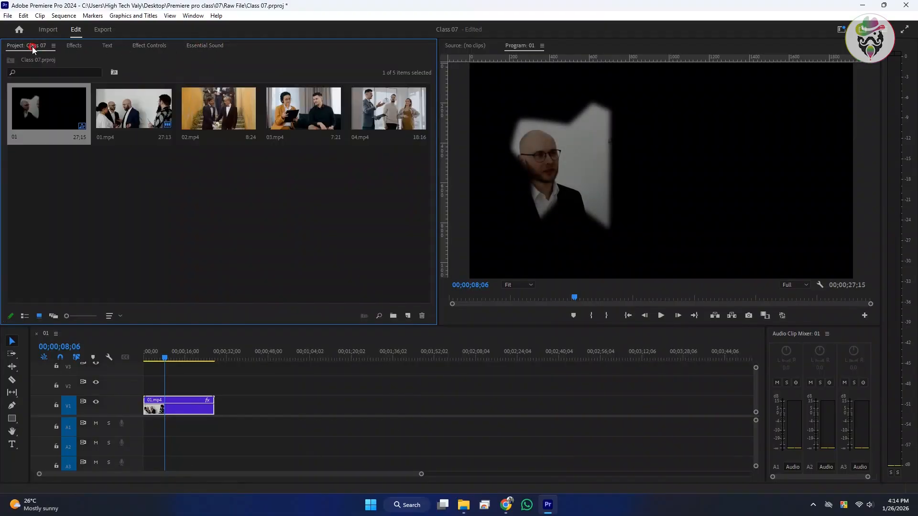
{"action": "left_click", "coordinate": [225, 121]}
{"action": "left_click_drag", "start_coordinate": [277, 113], "coordinate": [239, 394]}
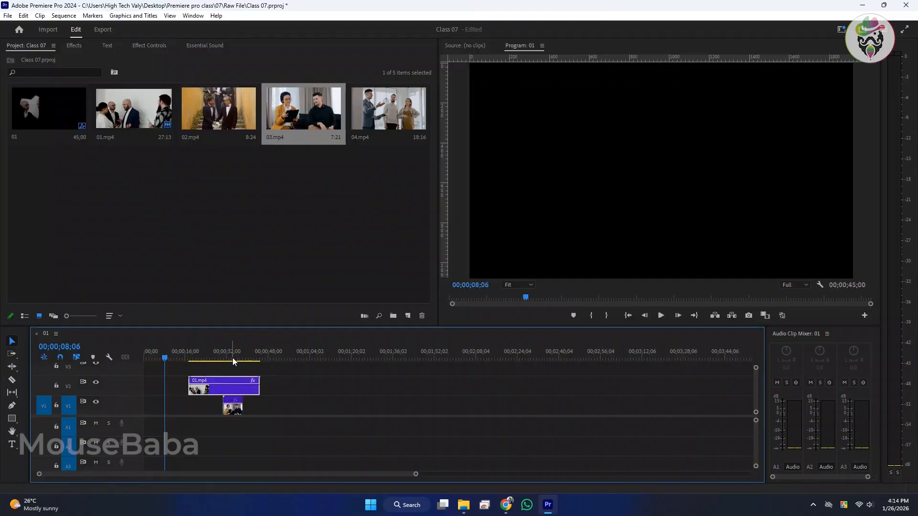
Step: Play the overlap from about 00;00;35;28 and view the 01.mp4 mask settings to examine how it blends over 03.mp4
{"action": "left_click", "coordinate": [235, 357]}
{"action": "left_click_drag", "start_coordinate": [236, 356], "coordinate": [237, 357]}
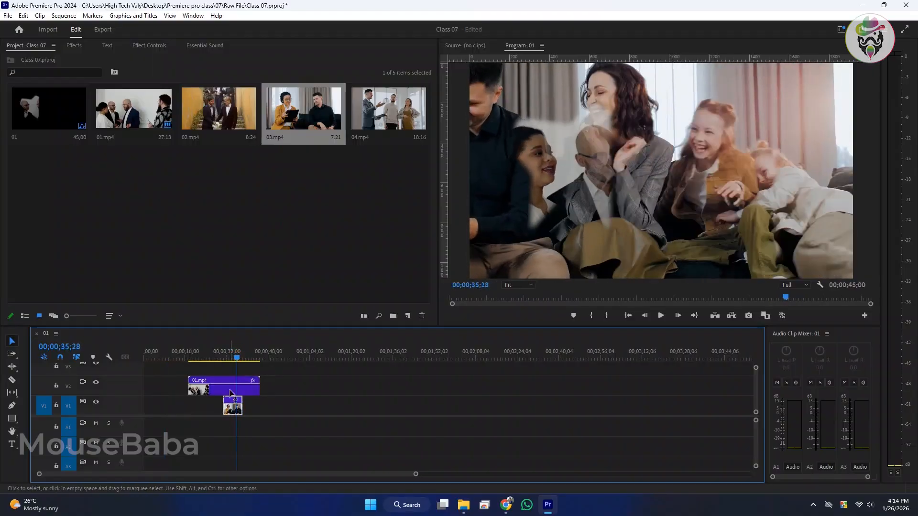
{"action": "key", "text": "space"}
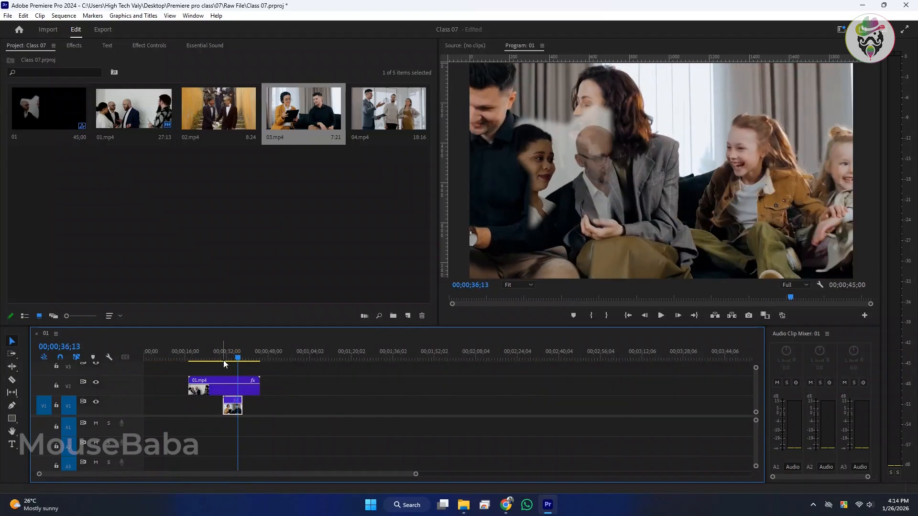
{"action": "left_click", "coordinate": [228, 394]}
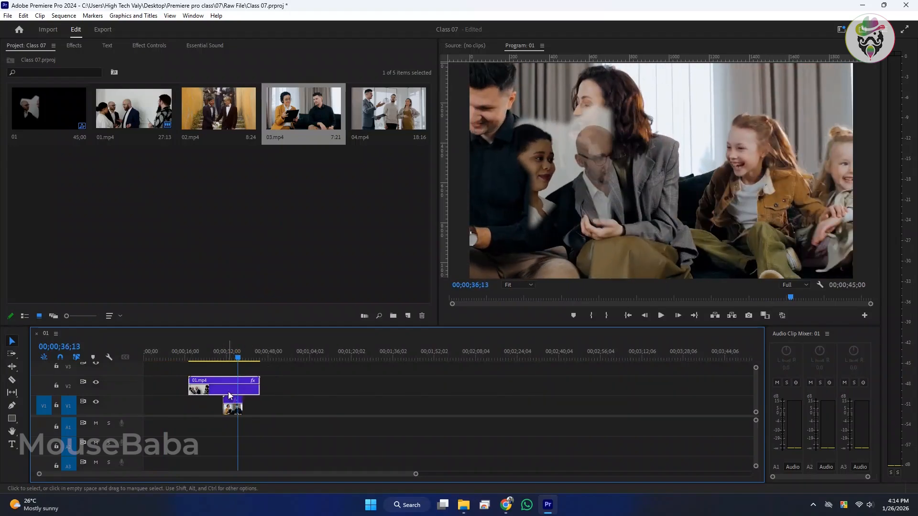
{"action": "left_click", "coordinate": [144, 47]}
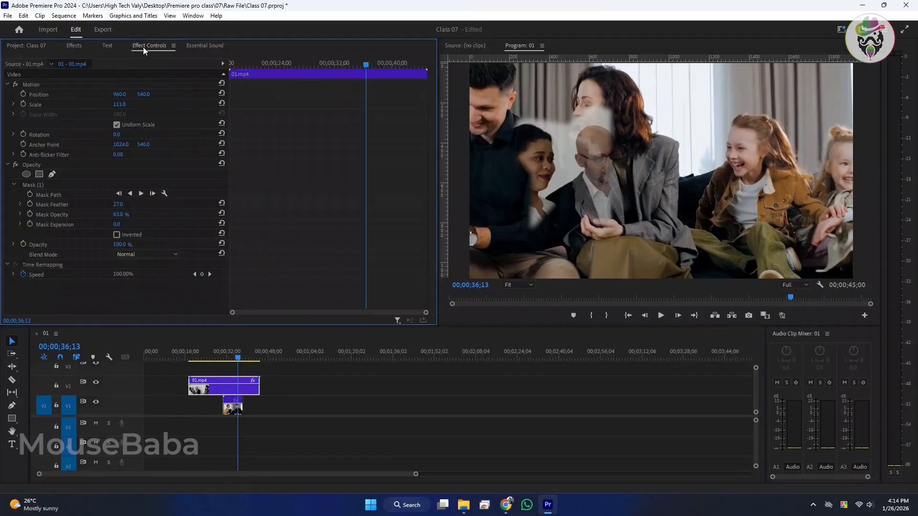
Step: Delete the 03.mp4 clip, move 01.mp4 back down to V1, and set the playhead to 00;00;32;18
{"action": "left_click", "coordinate": [232, 408]}
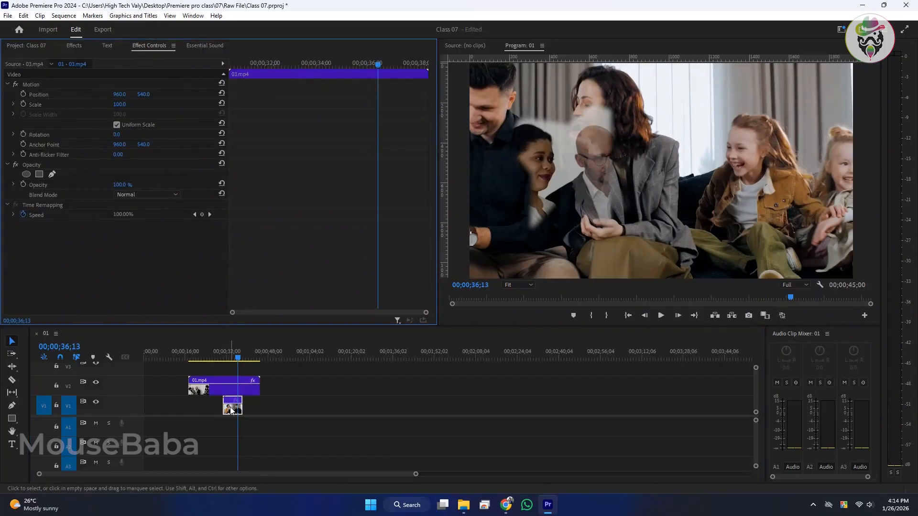
{"action": "key", "text": "Delete"}
{"action": "left_click", "coordinate": [228, 394]}
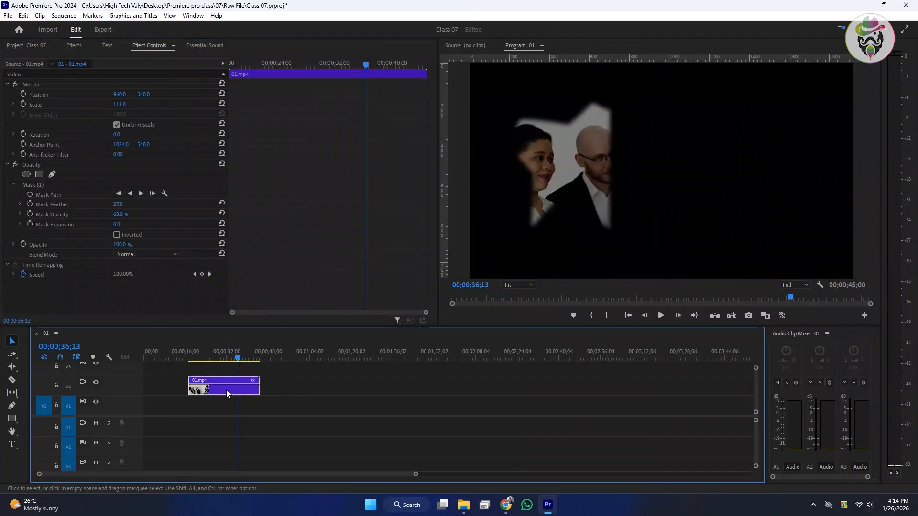
{"action": "left_click_drag", "start_coordinate": [227, 394], "coordinate": [226, 410]}
{"action": "left_click", "coordinate": [227, 355]}
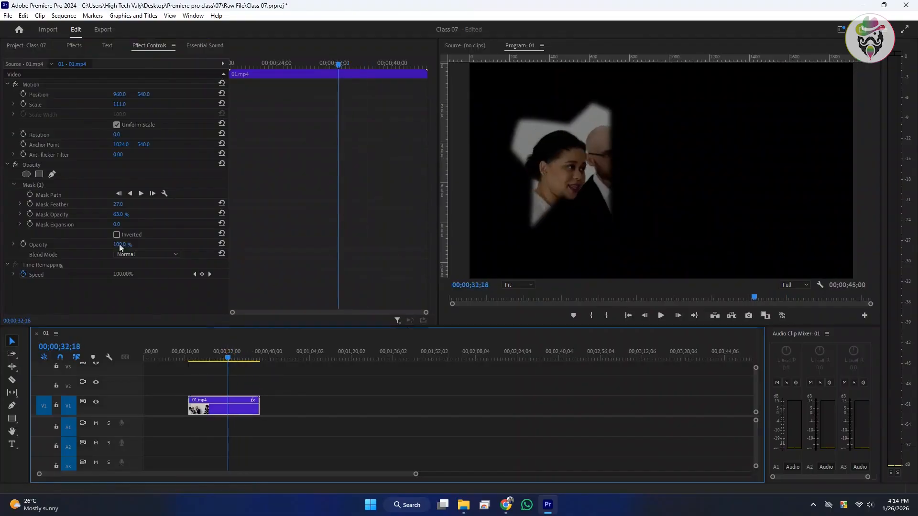
Step: Set the mask feather of the 01.mp4 opacity mask to 0
{"action": "left_click", "coordinate": [63, 215]}
{"action": "left_click", "coordinate": [42, 224]}
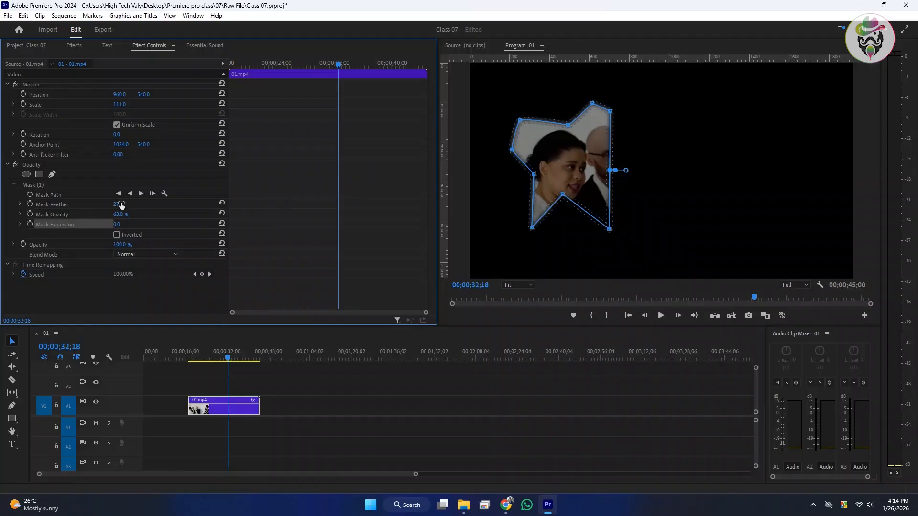
{"action": "left_click_drag", "start_coordinate": [121, 205], "coordinate": [108, 206]}
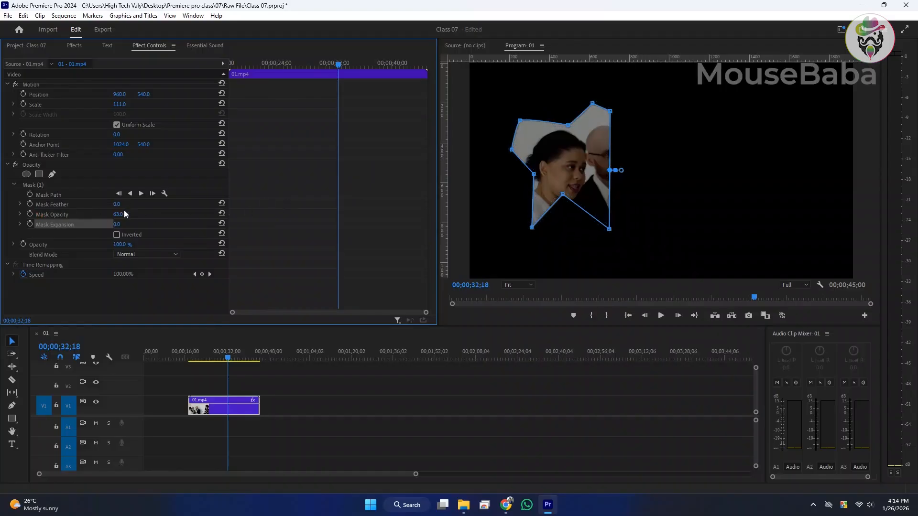
{"action": "left_click", "coordinate": [189, 220]}
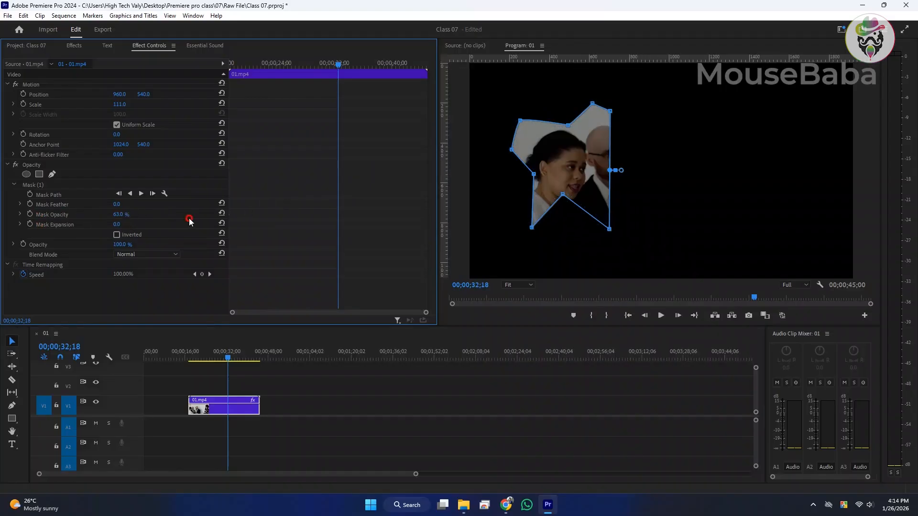
Step: Reshape the 01.mp4 mask by pulling its inner left point and lower middle point downward around the woman
{"action": "left_click", "coordinate": [64, 225]}
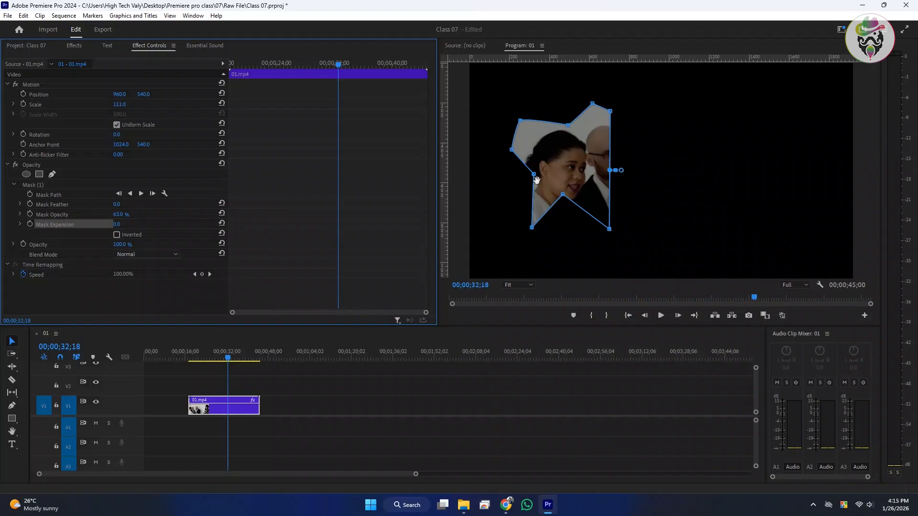
{"action": "left_click_drag", "start_coordinate": [536, 176], "coordinate": [533, 187]}
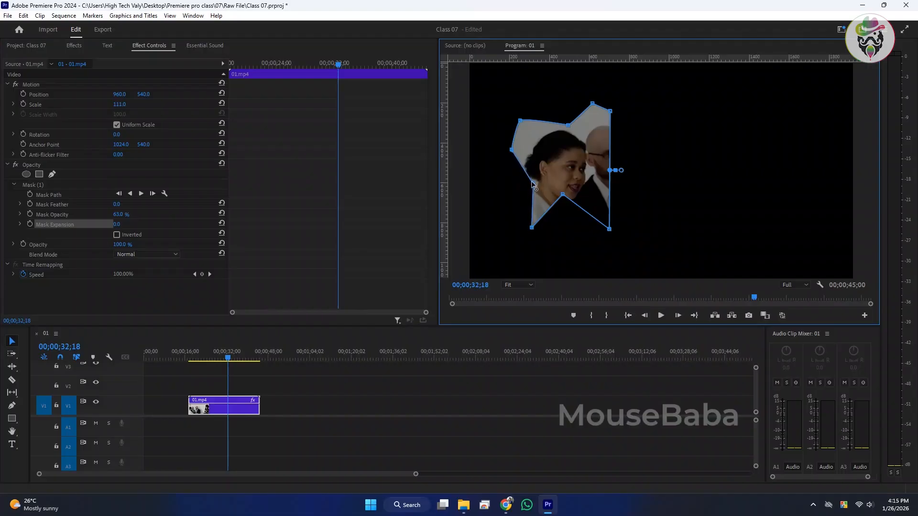
{"action": "left_click_drag", "start_coordinate": [562, 196], "coordinate": [565, 218]}
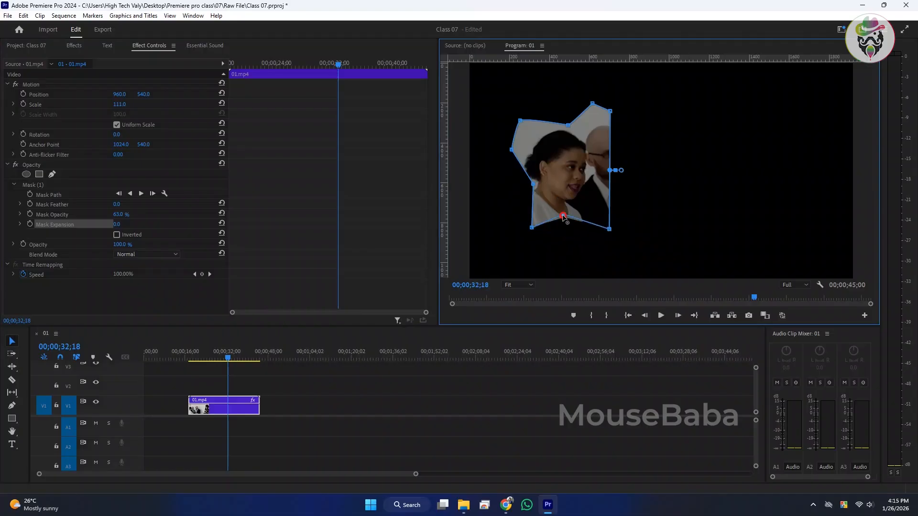
Step: Set the 01.mp4 mask's feather to 87 and its mask expansion to 118
{"action": "left_click", "coordinate": [45, 224]}
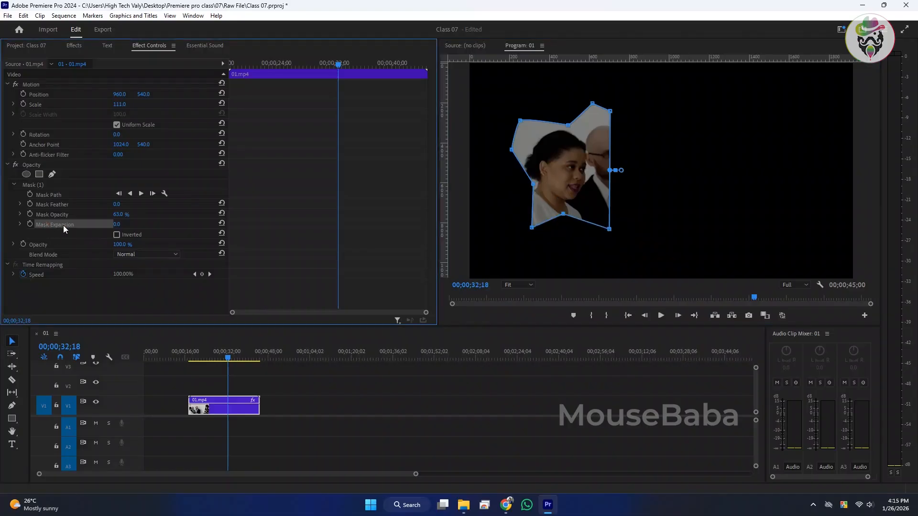
{"action": "mouse_move", "coordinate": [117, 225]}
{"action": "left_mouse_down"}
{"action": "mouse_move", "coordinate": [158, 224]}
{"action": "mouse_move", "coordinate": [131, 224]}
{"action": "mouse_move", "coordinate": [156, 231]}
{"action": "left_mouse_up"}
{"action": "left_click_drag", "start_coordinate": [119, 204], "coordinate": [162, 196]}
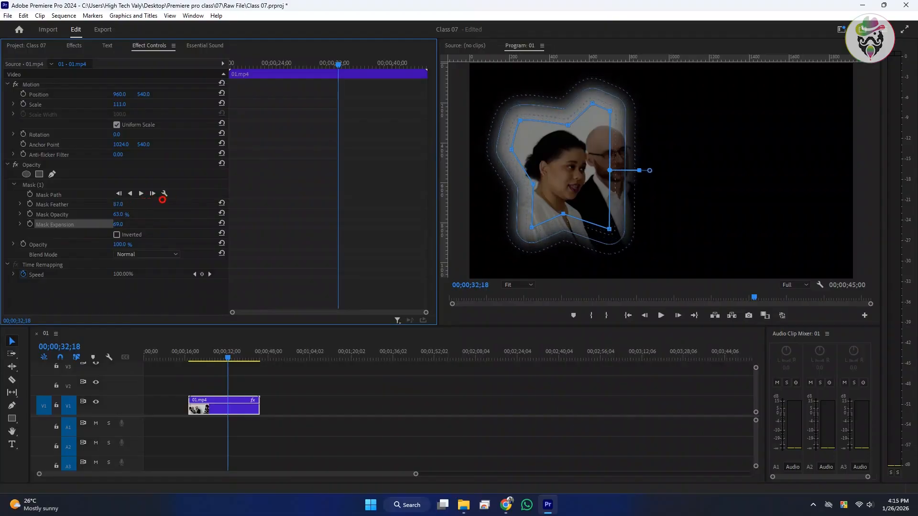
{"action": "left_click_drag", "start_coordinate": [131, 224], "coordinate": [158, 221]}
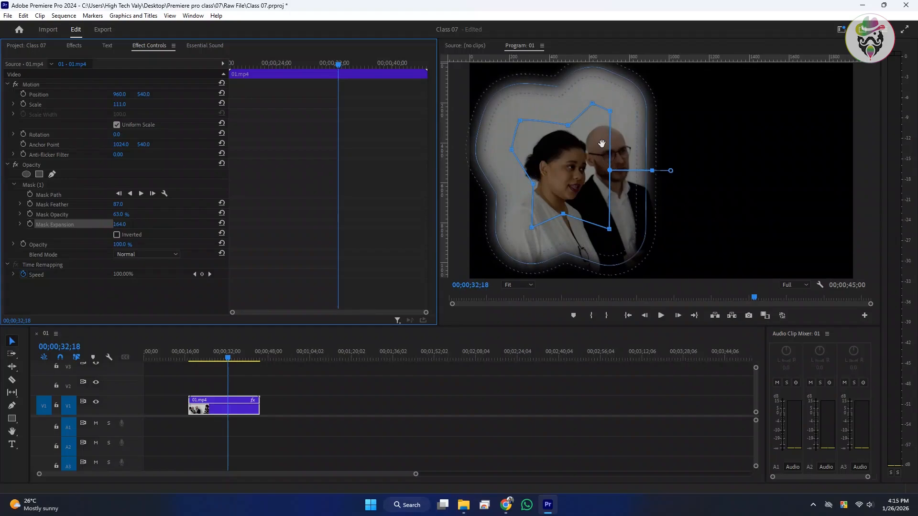
{"action": "left_click", "coordinate": [70, 232]}
{"action": "left_click", "coordinate": [64, 228]}
{"action": "left_click_drag", "start_coordinate": [112, 229], "coordinate": [91, 229]}
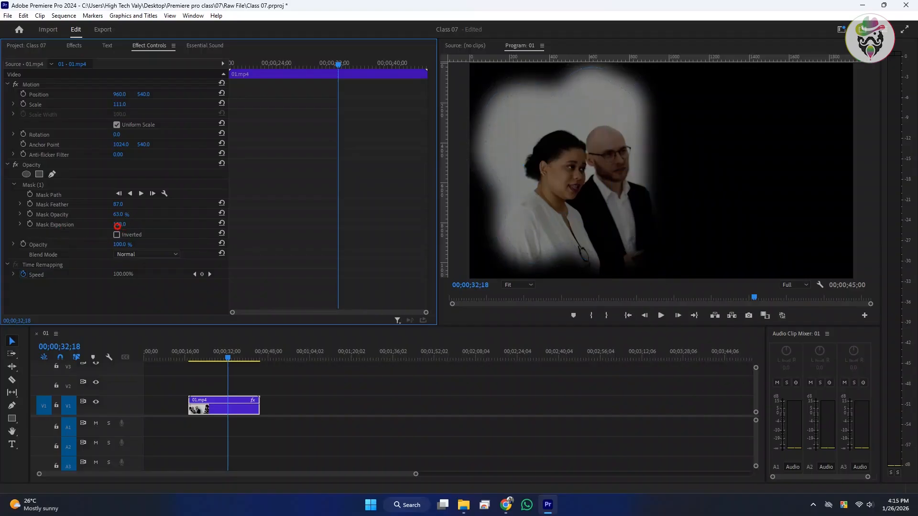
Step: Preview the mask inverted and restored, and check the framing at 00;00;39;24 and 00;00;24;10
{"action": "left_click", "coordinate": [128, 236]}
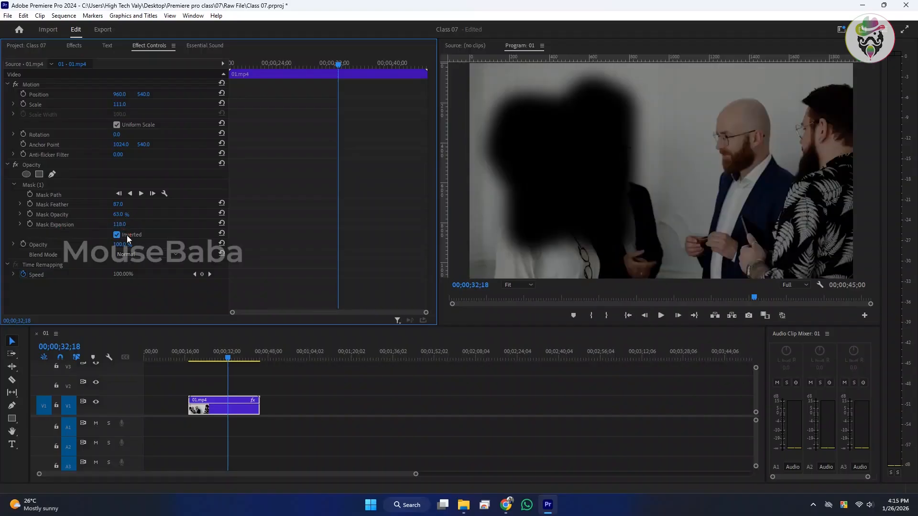
{"action": "left_click", "coordinate": [127, 235]}
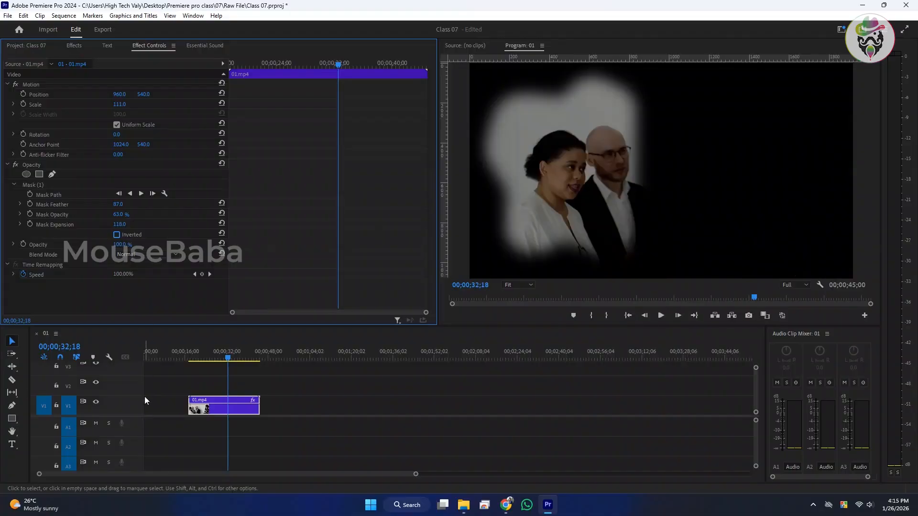
{"action": "left_click", "coordinate": [247, 357]}
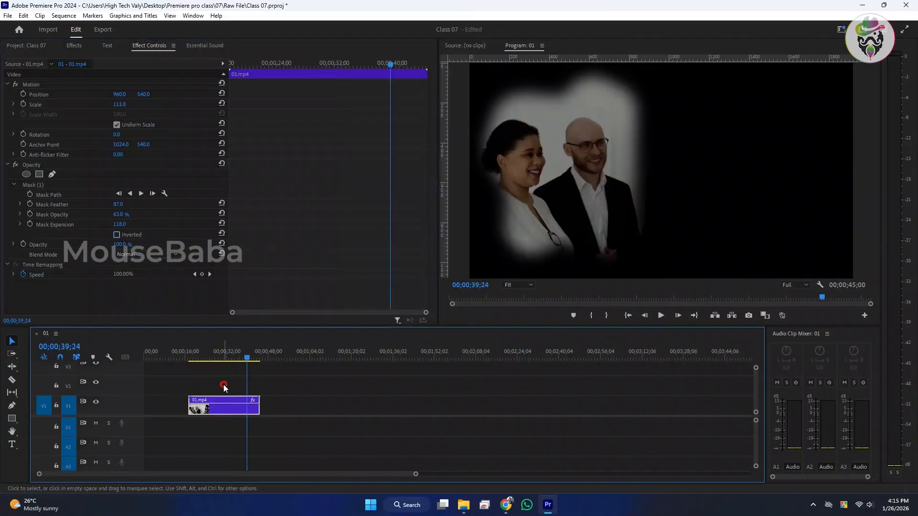
{"action": "left_click", "coordinate": [207, 358]}
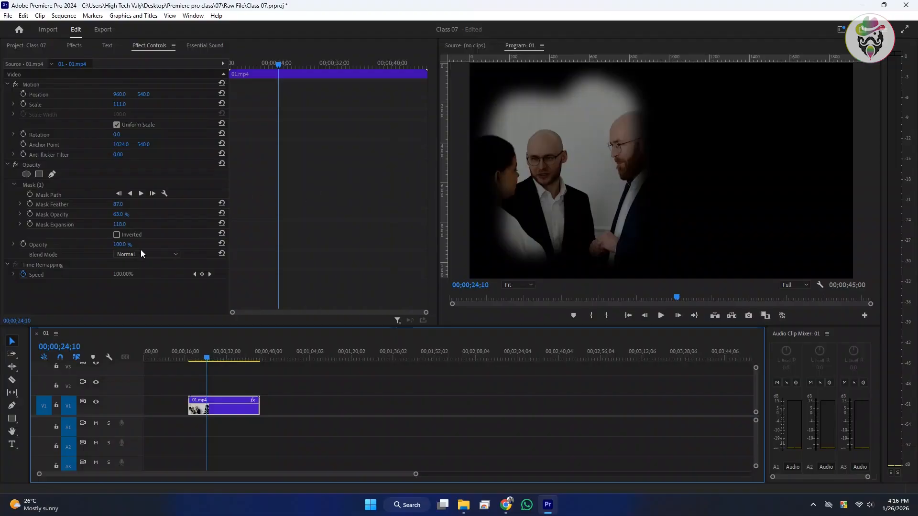
Step: Invert the 01.mp4 mask and set its mask feather to 0
{"action": "left_click", "coordinate": [117, 234]}
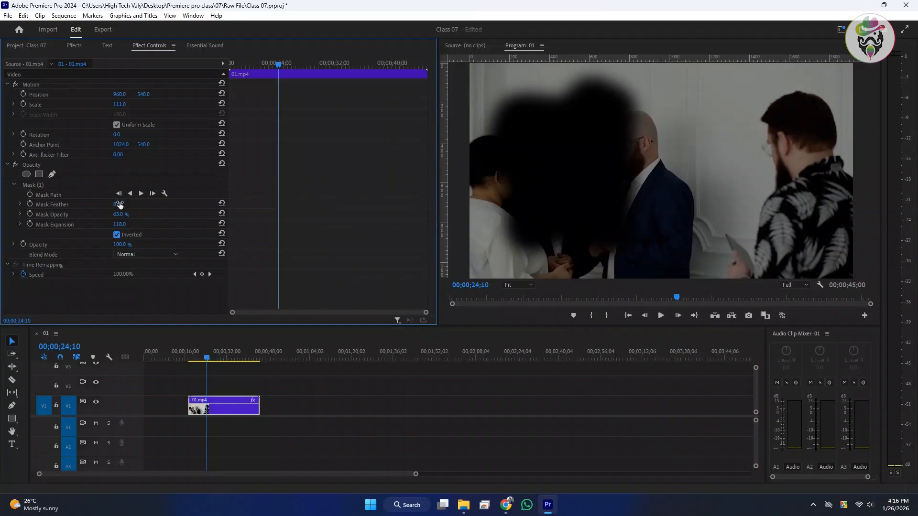
{"action": "left_click_drag", "start_coordinate": [120, 204], "coordinate": [73, 199]}
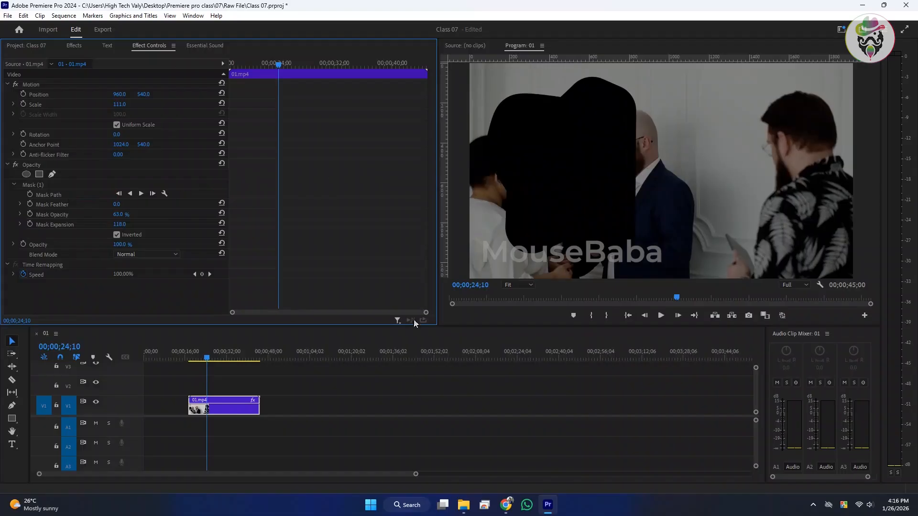
Step: Move the 01.mp4 clip from V1 up to V2 and display the project's media items
{"action": "left_click", "coordinate": [230, 393]}
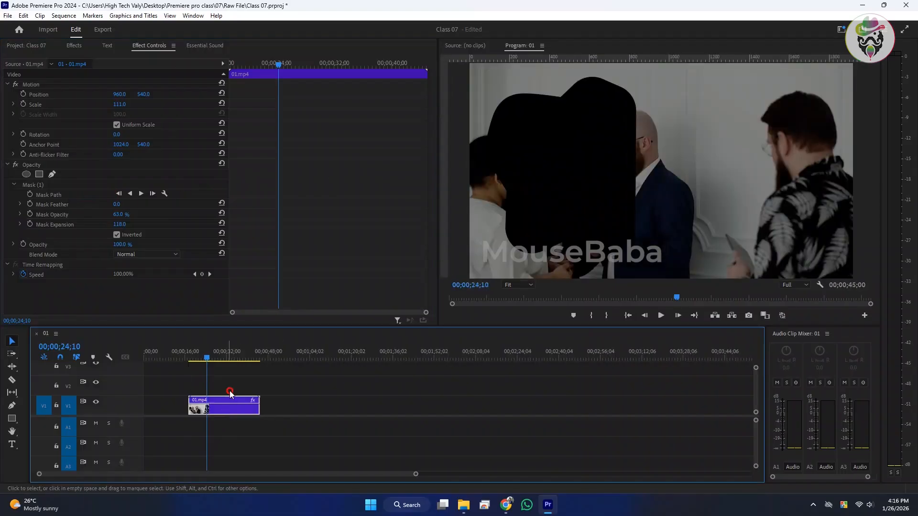
{"action": "left_click_drag", "start_coordinate": [230, 393], "coordinate": [230, 374]}
{"action": "left_click", "coordinate": [270, 394]}
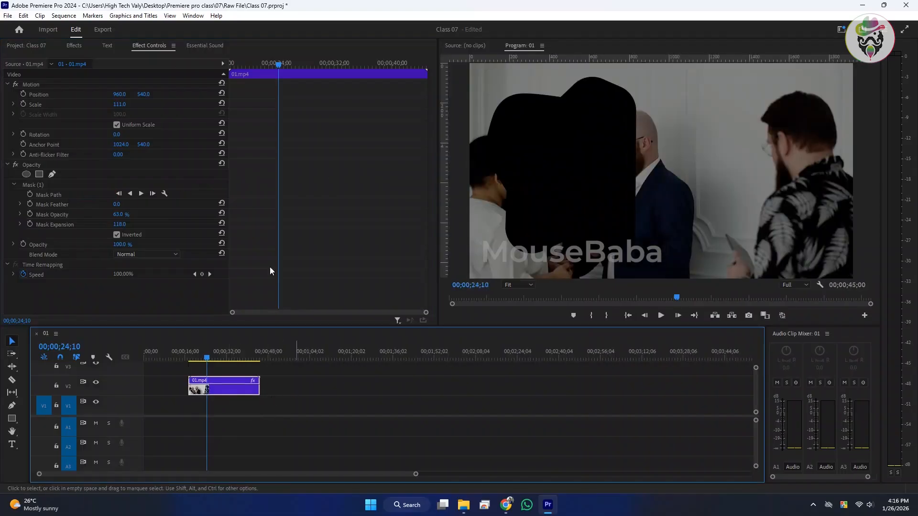
{"action": "left_click", "coordinate": [10, 47]}
{"action": "right_click", "coordinate": [230, 217]}
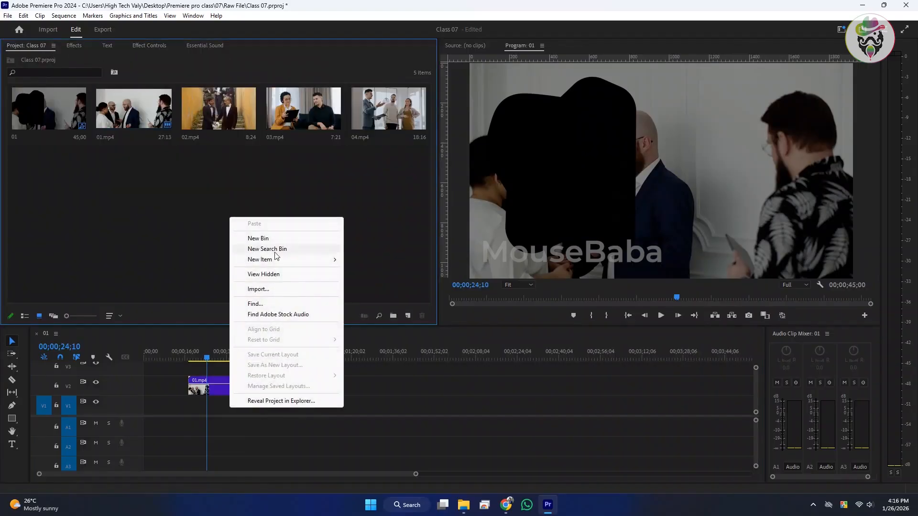
{"action": "mouse_move", "coordinate": [278, 259]}
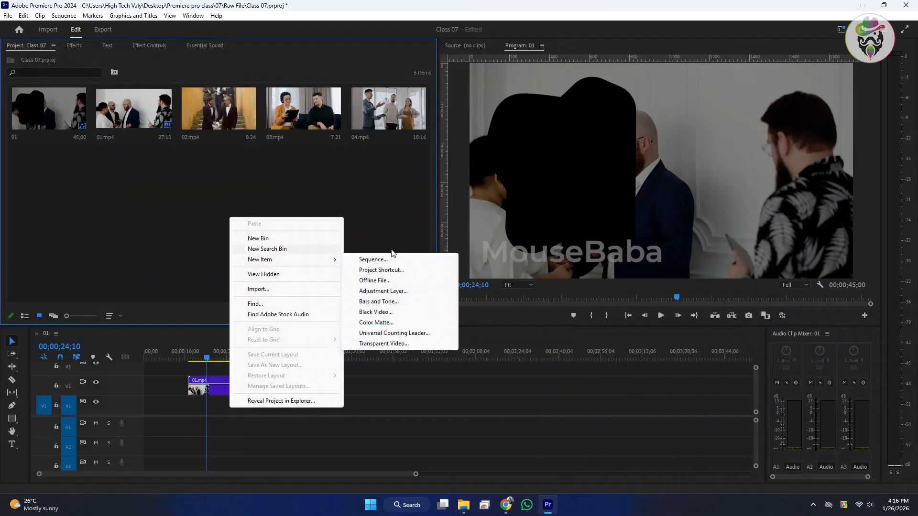
{"action": "left_click", "coordinate": [385, 317]}
{"action": "left_click", "coordinate": [526, 290]}
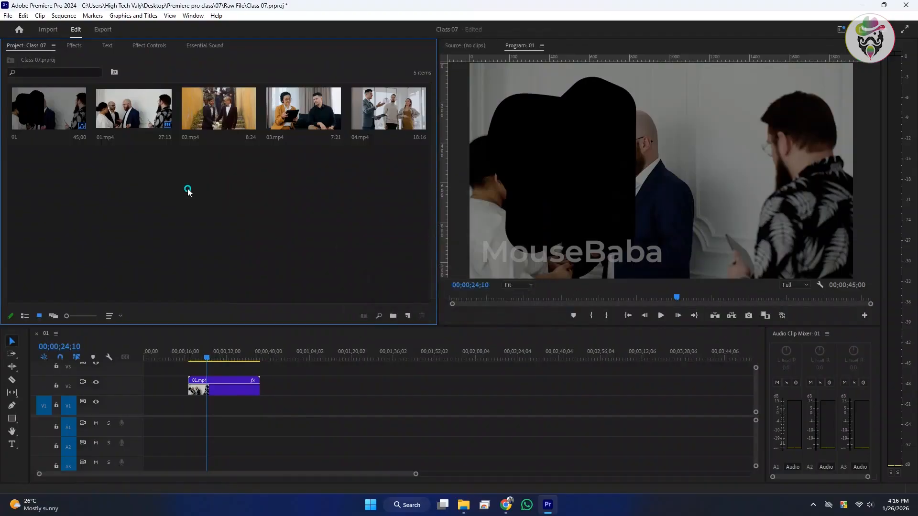
Step: Create a color matte in bright cyan (08FFEB) with the default name Color Matte
{"action": "right_click", "coordinate": [188, 190]}
{"action": "mouse_move", "coordinate": [234, 231]}
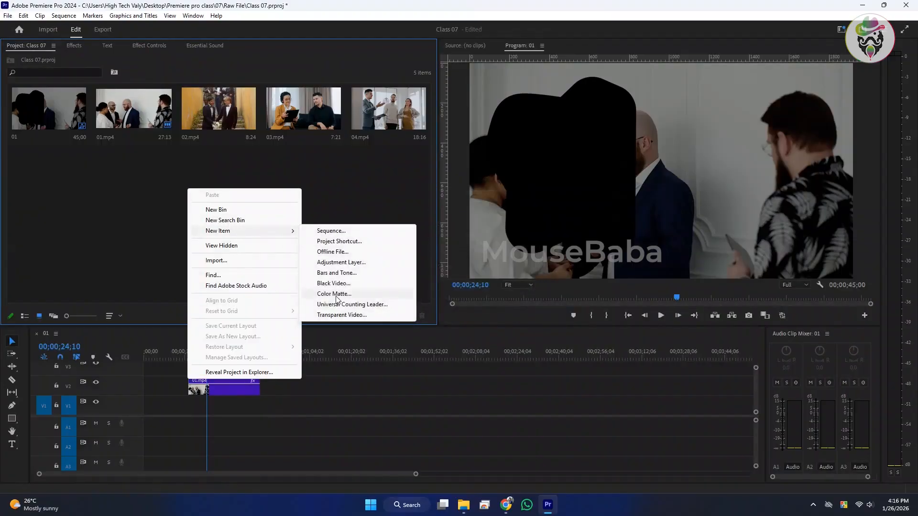
{"action": "left_click", "coordinate": [330, 297]}
{"action": "left_click", "coordinate": [473, 289]}
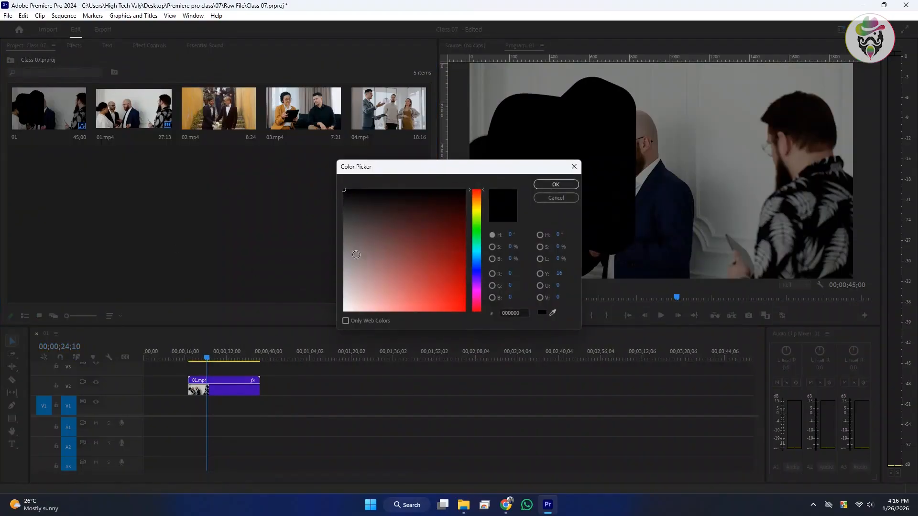
{"action": "mouse_move", "coordinate": [478, 234]}
{"action": "left_mouse_down"}
{"action": "mouse_move", "coordinate": [477, 225]}
{"action": "mouse_move", "coordinate": [476, 249]}
{"action": "left_mouse_up"}
{"action": "mouse_move", "coordinate": [447, 280]}
{"action": "left_mouse_down"}
{"action": "mouse_move", "coordinate": [467, 322]}
{"action": "mouse_move", "coordinate": [461, 312]}
{"action": "left_mouse_up"}
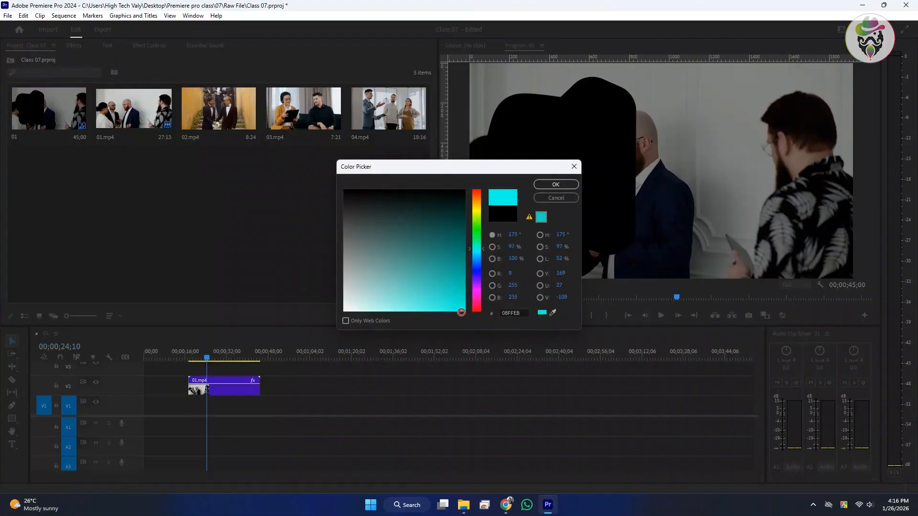
{"action": "left_click", "coordinate": [547, 187]}
{"action": "left_click", "coordinate": [453, 266]}
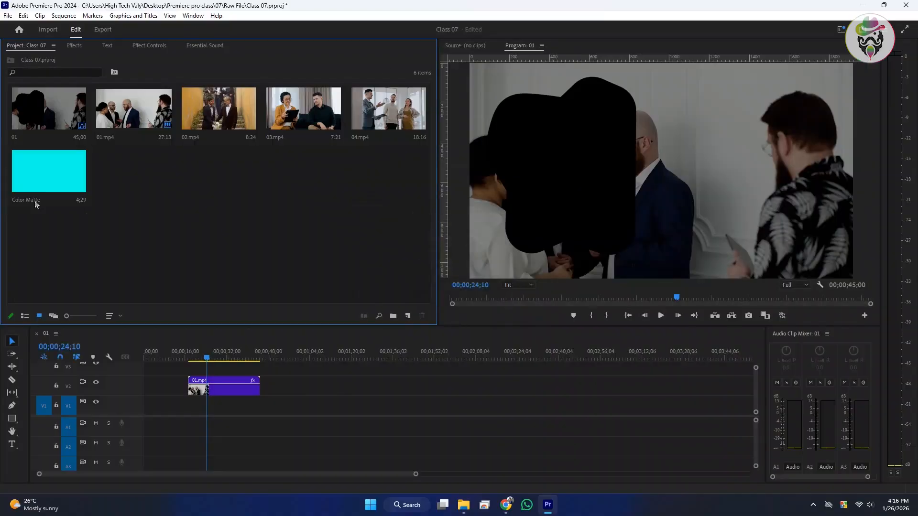
Step: Place the Color Matte on V1 beneath the 01.mp4 clip and match its length to the clip
{"action": "left_click_drag", "start_coordinate": [35, 201], "coordinate": [259, 407]}
{"action": "scroll", "coordinate": [235, 401], "scroll_direction": "down", "scroll_amount": 1}
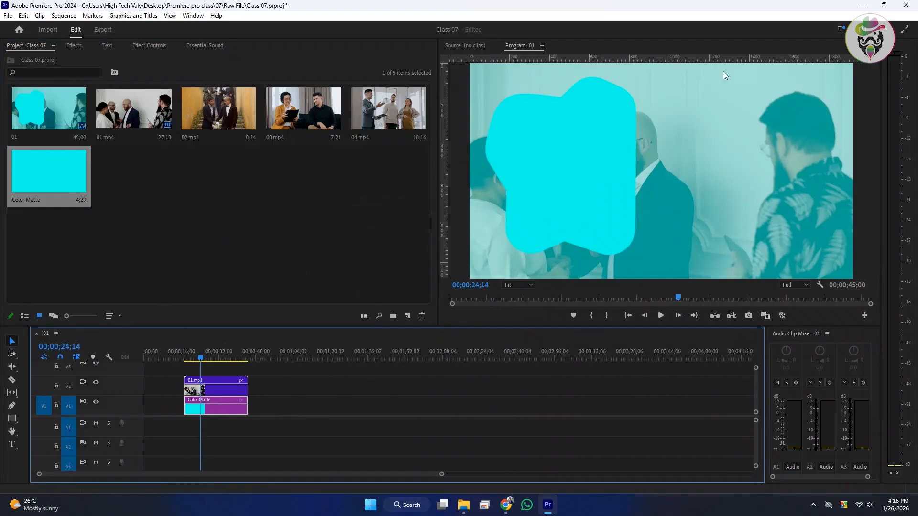
Step: Shift the 01.mp4 clip later on V2 and set its mask opacity to 100% and mask expansion to 102
{"action": "left_click", "coordinate": [74, 47]}
{"action": "left_click", "coordinate": [157, 46]}
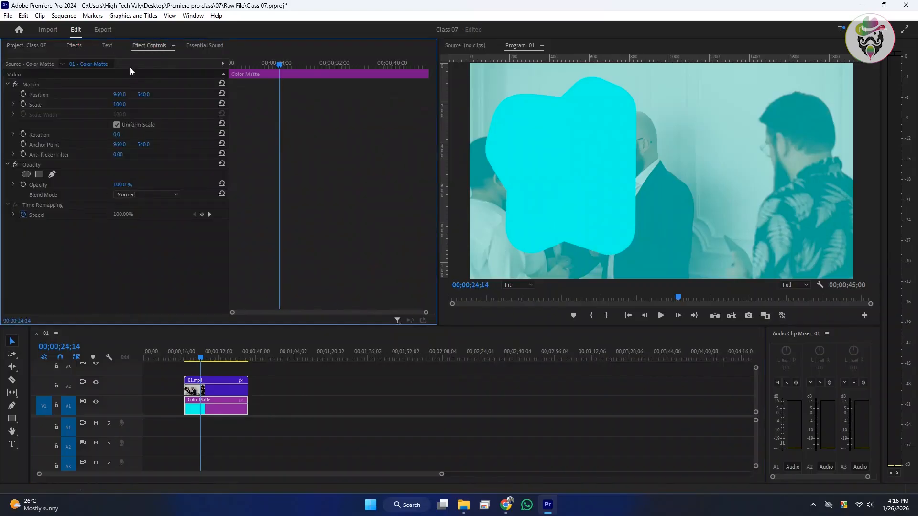
{"action": "left_click", "coordinate": [218, 389]}
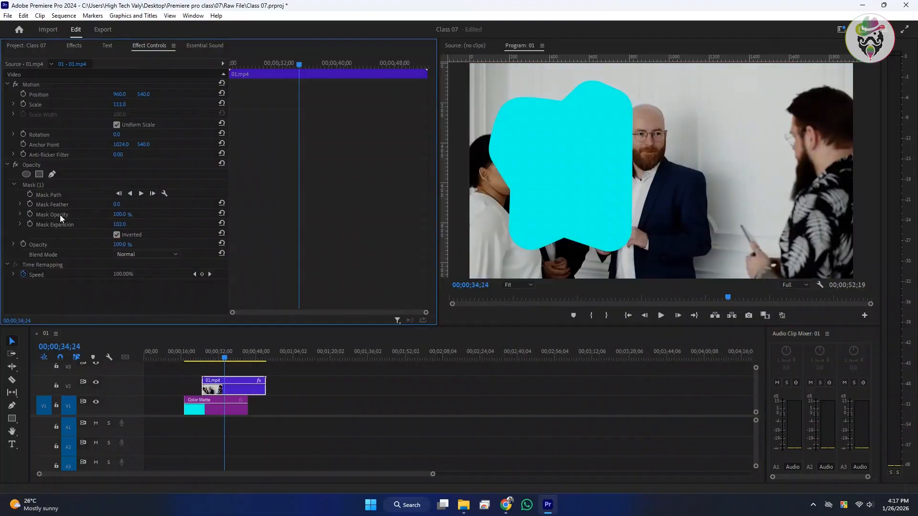
{"action": "left_click_drag", "start_coordinate": [119, 215], "coordinate": [121, 218]}
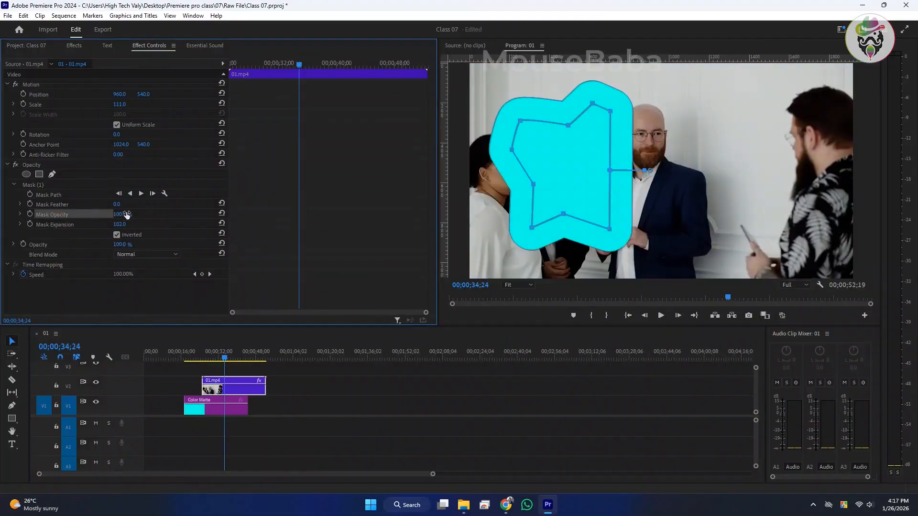
{"action": "left_click", "coordinate": [148, 224]}
{"action": "left_click", "coordinate": [328, 420]}
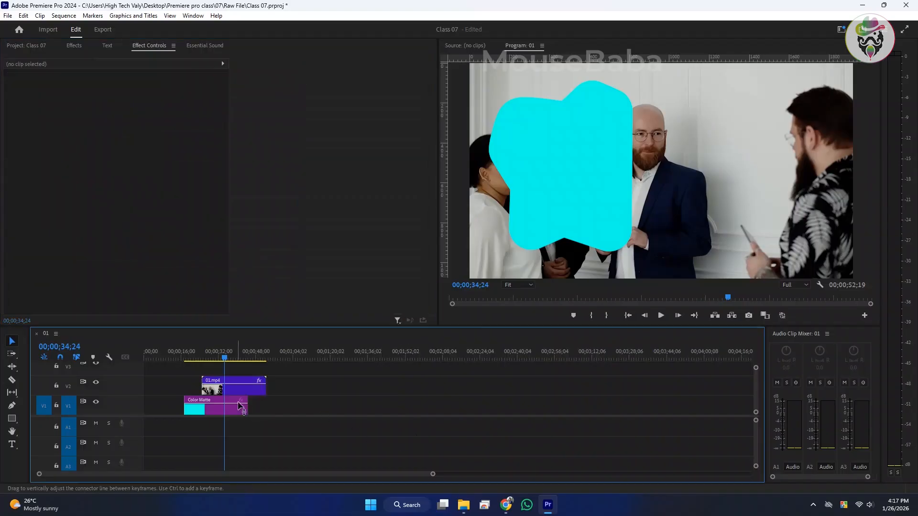
Step: Change the Color Matte on V1 to a very dark teal (052321)
{"action": "left_click", "coordinate": [216, 410]}
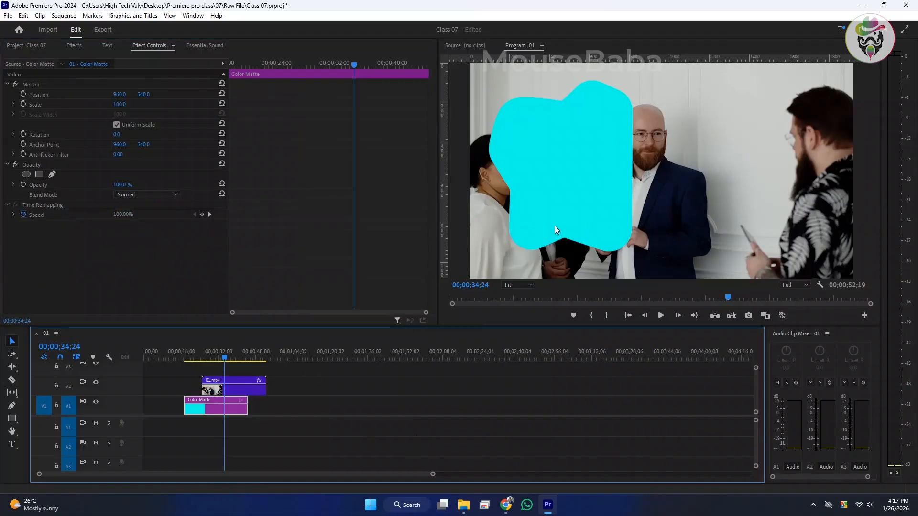
{"action": "scroll", "coordinate": [210, 410], "scroll_direction": "up", "scroll_amount": 2}
{"action": "double_click", "coordinate": [203, 411]}
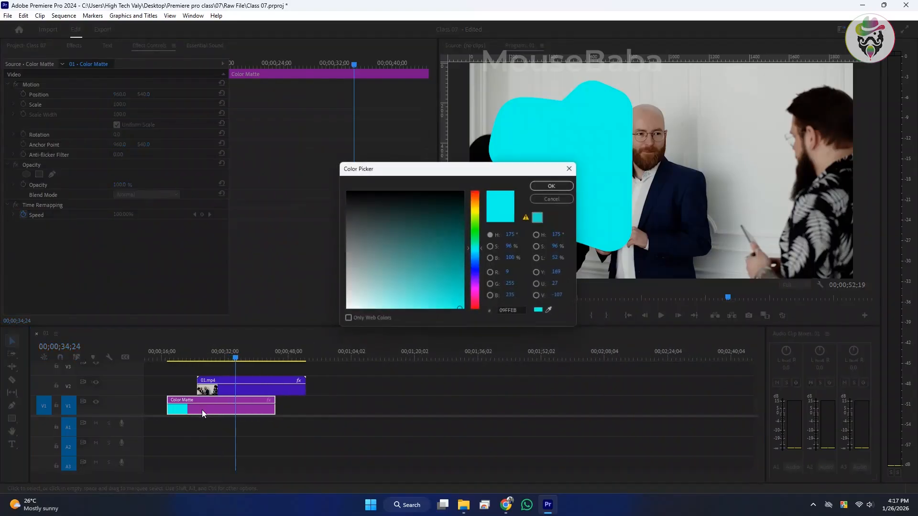
{"action": "mouse_move", "coordinate": [445, 215]}
{"action": "left_mouse_down"}
{"action": "mouse_move", "coordinate": [455, 231]}
{"action": "mouse_move", "coordinate": [448, 206]}
{"action": "left_mouse_up"}
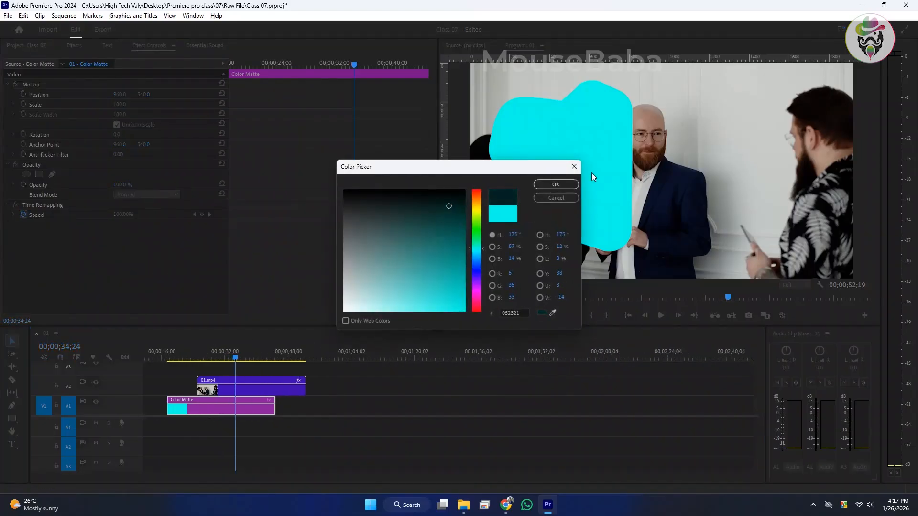
{"action": "left_click", "coordinate": [555, 185]}
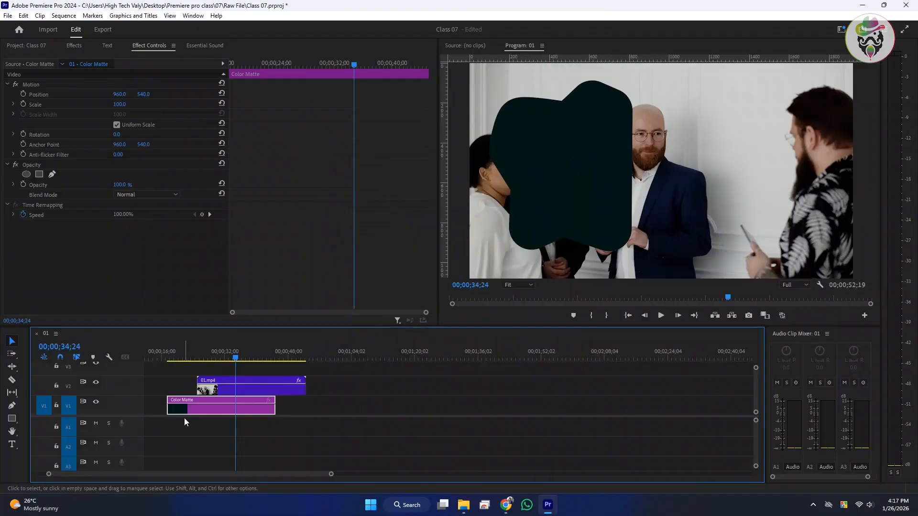
Step: Change the Color Matte on V1 to a medium teal (4AA09A)
{"action": "double_click", "coordinate": [198, 411]}
{"action": "left_click", "coordinate": [409, 266]}
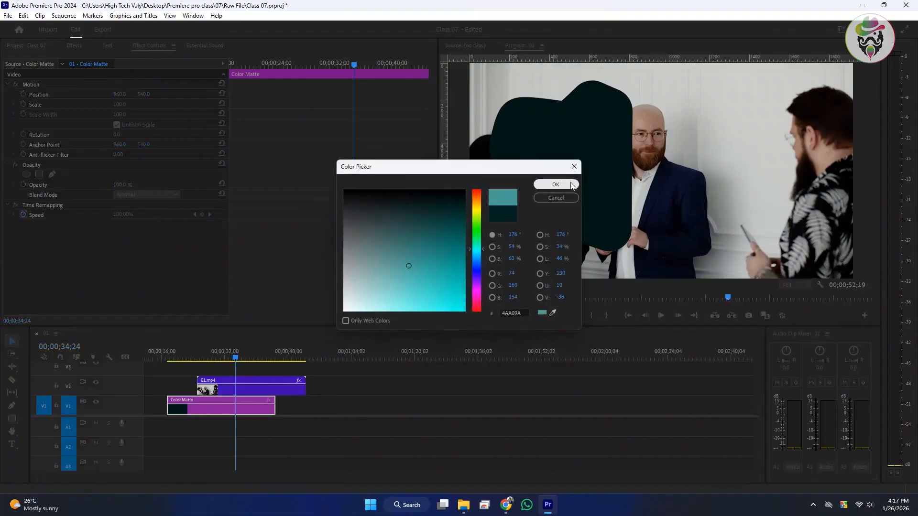
{"action": "left_click", "coordinate": [555, 185]}
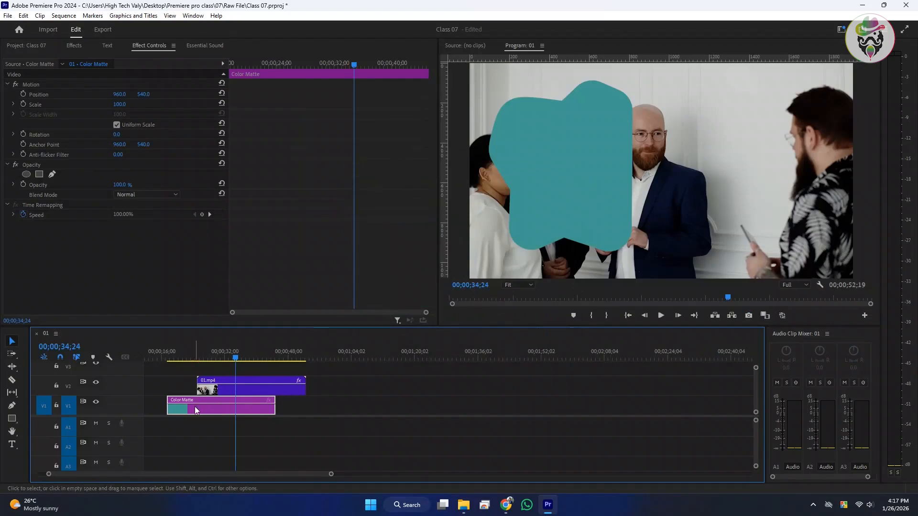
Step: Move the Color Matte above 01.mp4 onto V3 for comparison, and return it to V1 beneath the clip
{"action": "left_click_drag", "start_coordinate": [195, 410], "coordinate": [186, 371]}
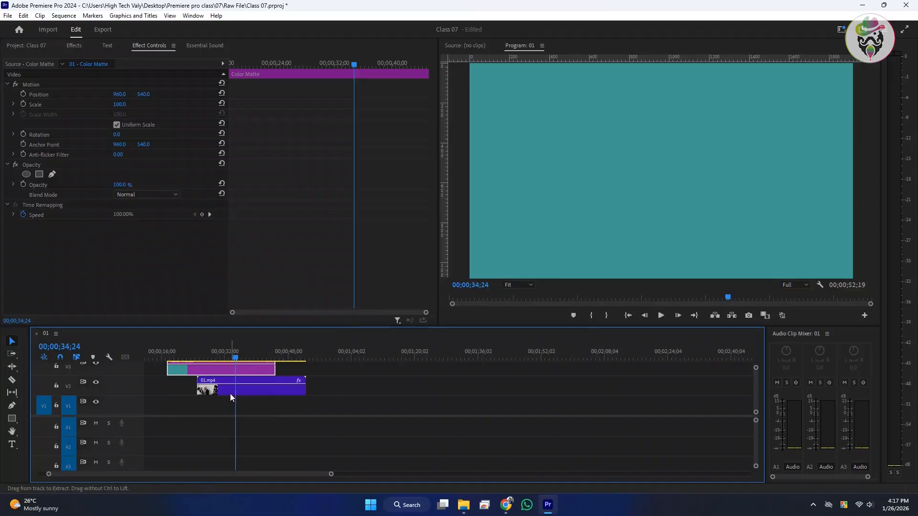
{"action": "left_click_drag", "start_coordinate": [129, 416], "coordinate": [128, 435]}
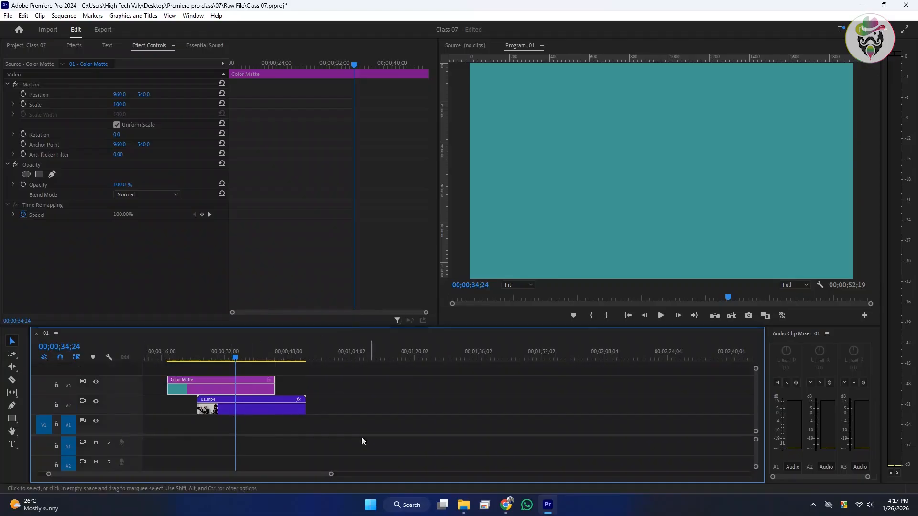
{"action": "left_click", "coordinate": [376, 419]}
{"action": "left_click_drag", "start_coordinate": [194, 395], "coordinate": [193, 419]}
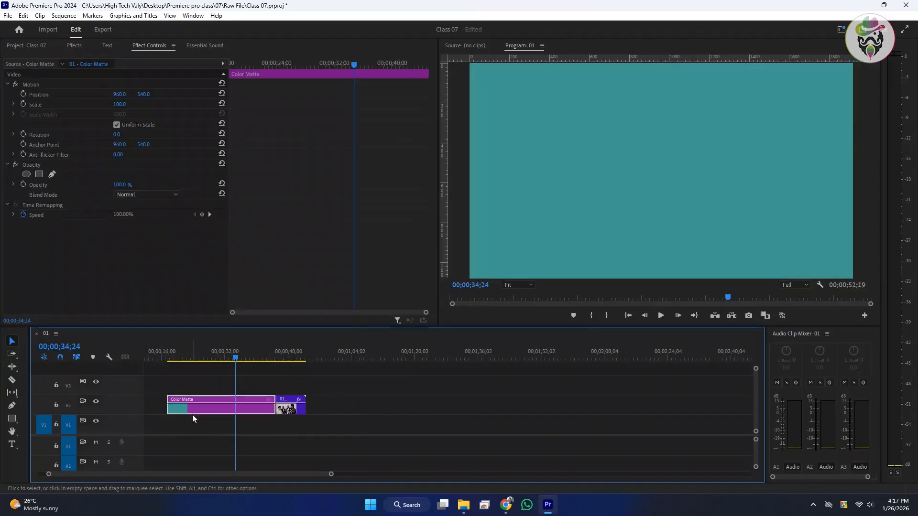
{"action": "key", "text": "ctrl+z"}
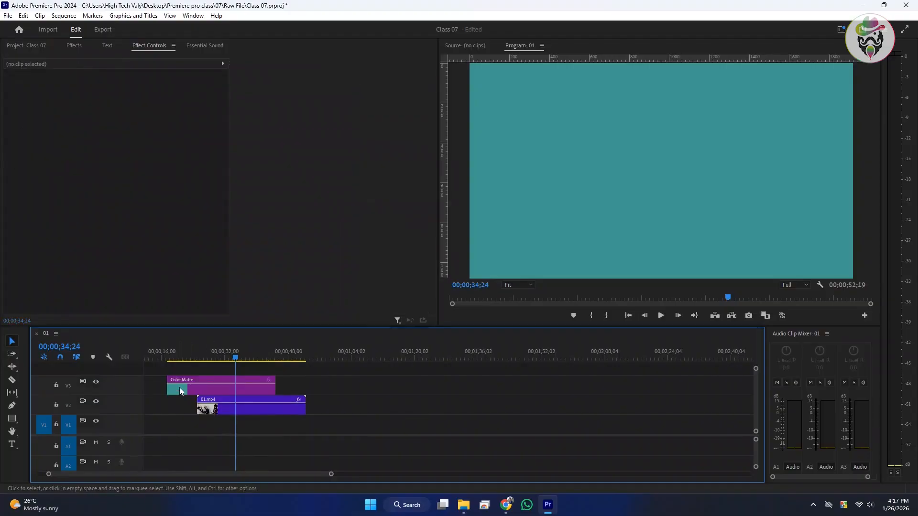
{"action": "left_click_drag", "start_coordinate": [206, 382], "coordinate": [206, 425]}
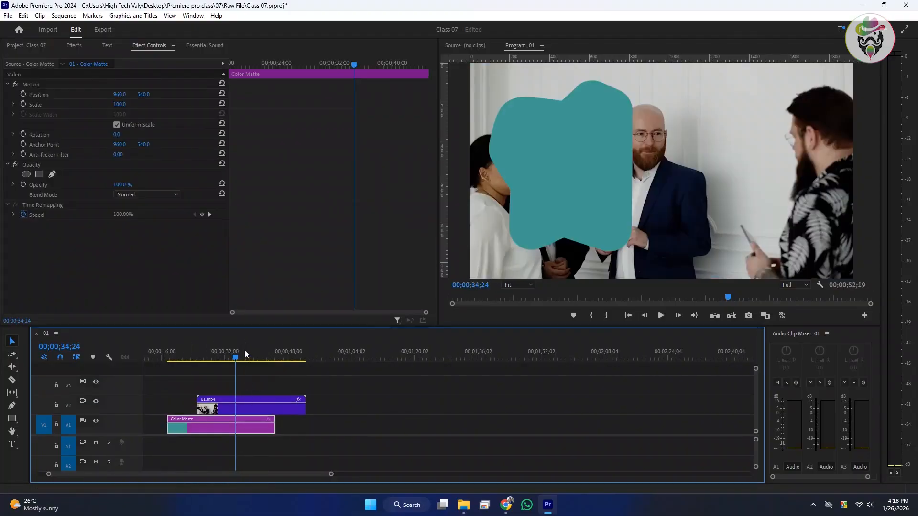
Step: Shift the masked 01.mp4 clip on V2 about 3 seconds earlier above the Color Matte
{"action": "left_click", "coordinate": [250, 410]}
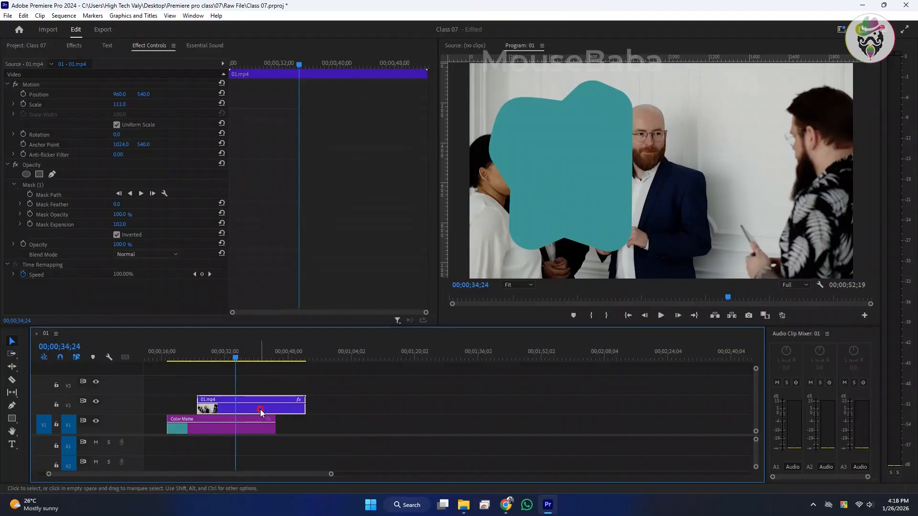
{"action": "left_click_drag", "start_coordinate": [261, 412], "coordinate": [249, 408]}
{"action": "key", "text": "minus"}
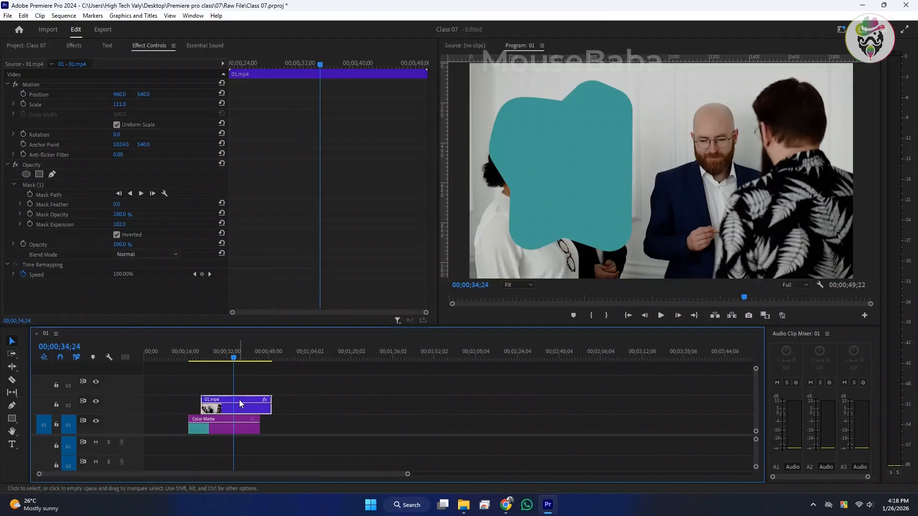
Step: Add the 03.mp4 clip to V2, leaving a gap after the masked 01.mp4 clip
{"action": "left_click", "coordinate": [57, 45]}
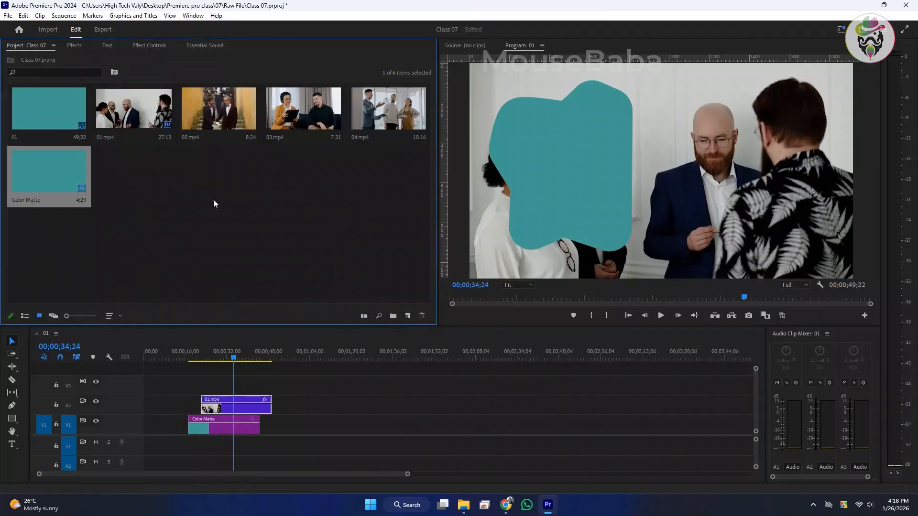
{"action": "left_click", "coordinate": [239, 108]}
{"action": "left_click", "coordinate": [314, 119]}
{"action": "left_click_drag", "start_coordinate": [320, 112], "coordinate": [317, 382]}
{"action": "left_click", "coordinate": [318, 354]}
{"action": "key", "text": "="}
{"action": "key", "text": "="}
{"action": "key", "text": "="}
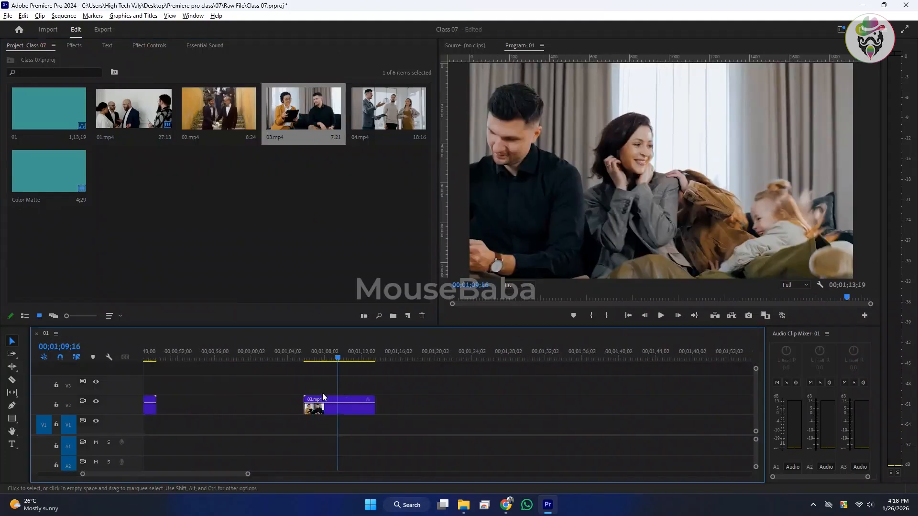
Step: Play through the 03.mp4 clip from its beginning to examine its footage
{"action": "key", "text": "Up"}
{"action": "key", "text": "space"}
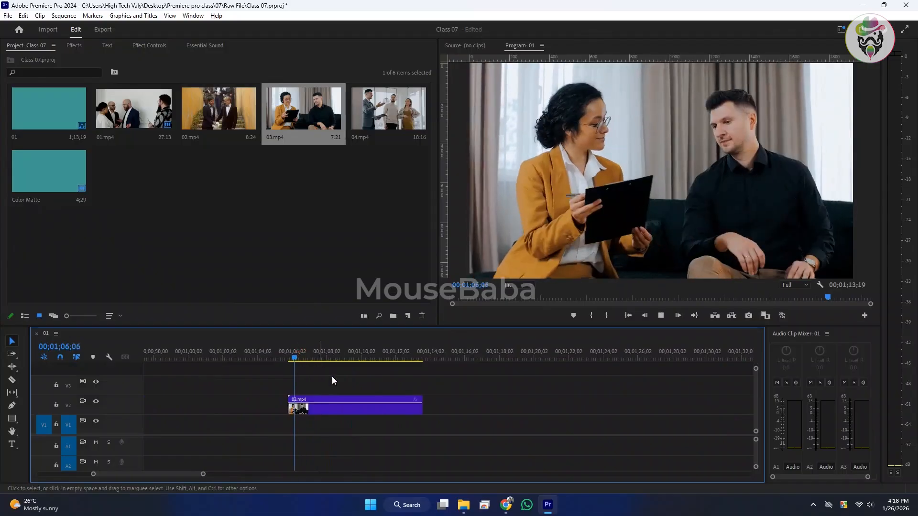
{"action": "key", "text": "="}
{"action": "key", "text": "-"}
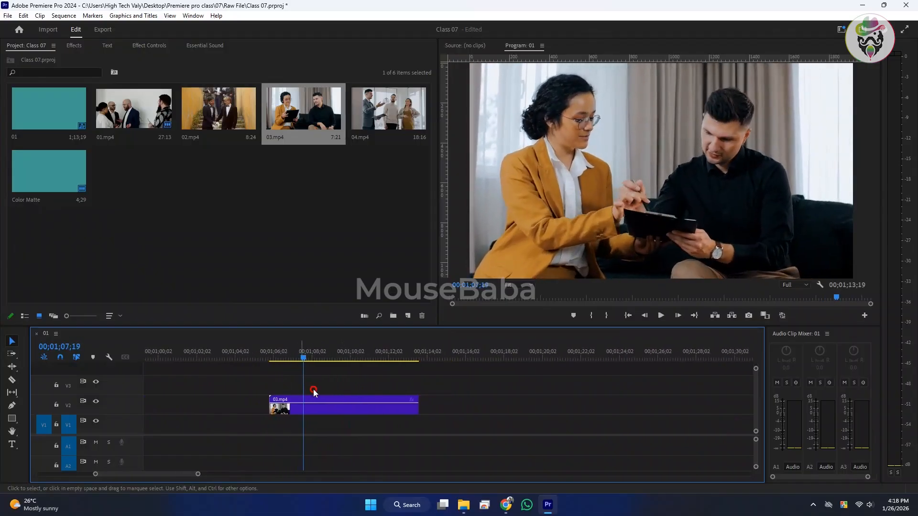
{"action": "left_click_drag", "start_coordinate": [292, 362], "coordinate": [302, 363]}
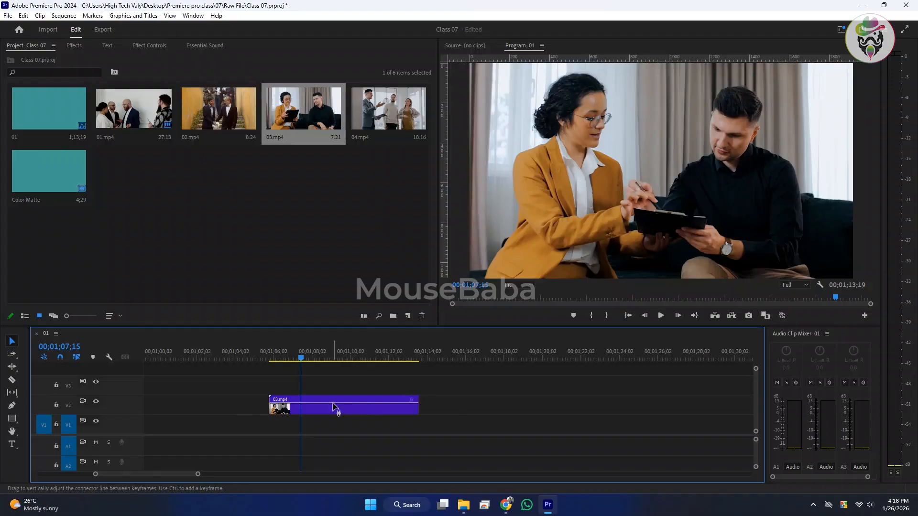
{"action": "key", "text": "-"}
{"action": "key", "text": "space"}
{"action": "key", "text": "-"}
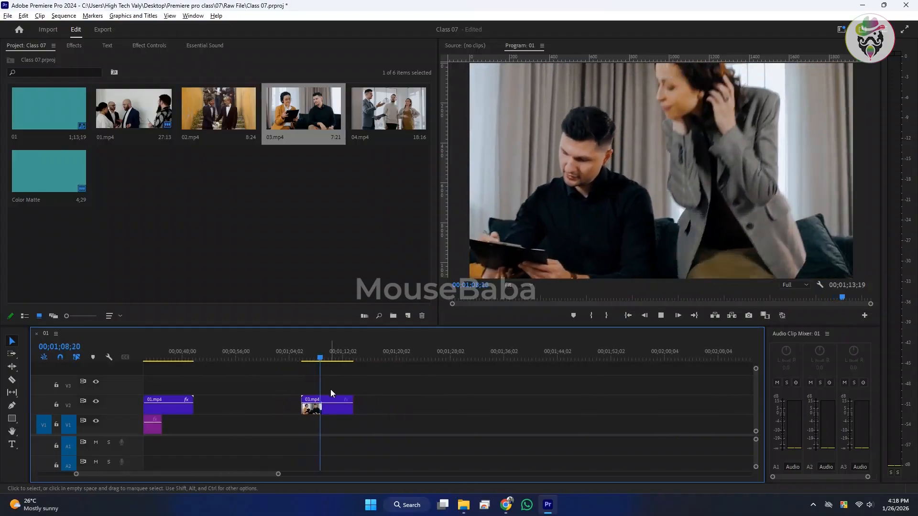
Step: Add a second, unmasked copy of 01.mp4 to V2 after the 03.mp4 clip and select it
{"action": "left_click", "coordinate": [211, 191]}
{"action": "left_click", "coordinate": [411, 139]}
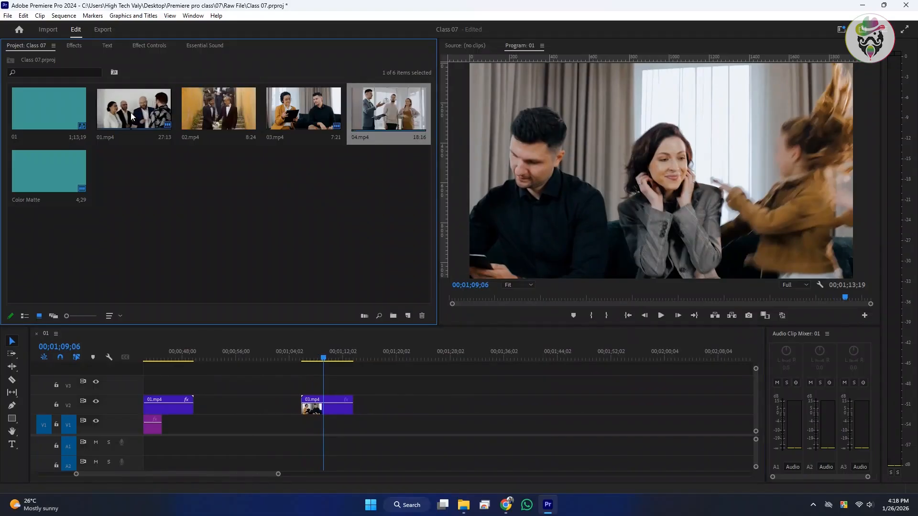
{"action": "left_click_drag", "start_coordinate": [115, 113], "coordinate": [375, 407]}
{"action": "left_click_drag", "start_coordinate": [387, 354], "coordinate": [438, 354]}
{"action": "key", "text": "-"}
{"action": "scroll", "coordinate": [431, 381], "scroll_direction": "down", "scroll_amount": 5}
{"action": "key", "text": "="}
{"action": "left_click", "coordinate": [353, 408]}
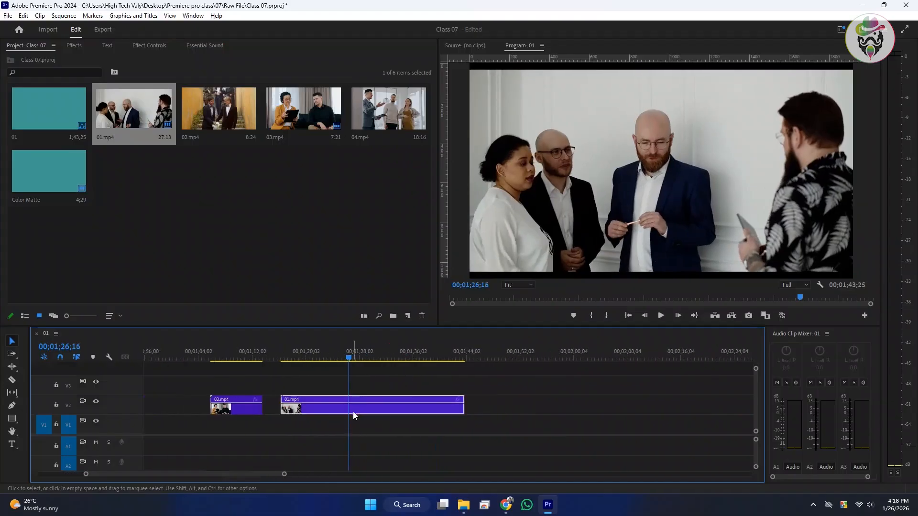
Step: Set the scale of the second 01.mp4 clip to 123 and play part of it
{"action": "left_click", "coordinate": [149, 45]}
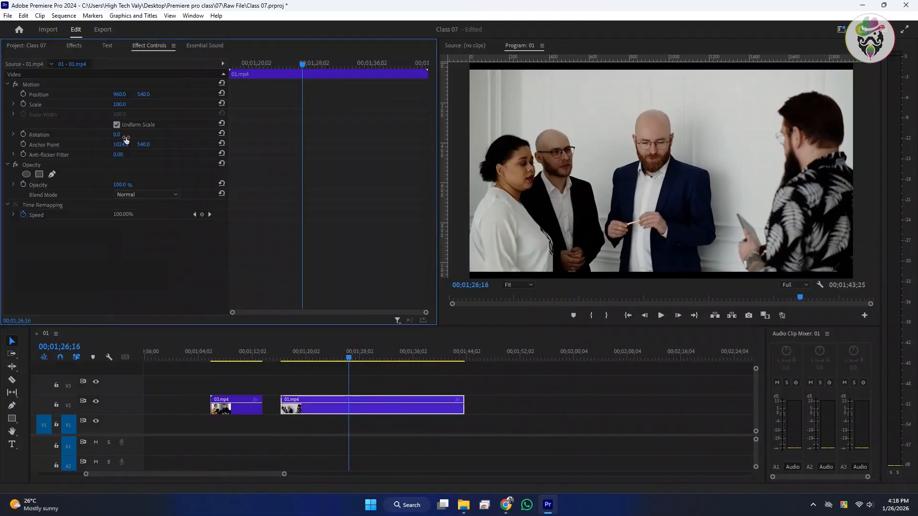
{"action": "left_click_drag", "start_coordinate": [121, 107], "coordinate": [132, 108]}
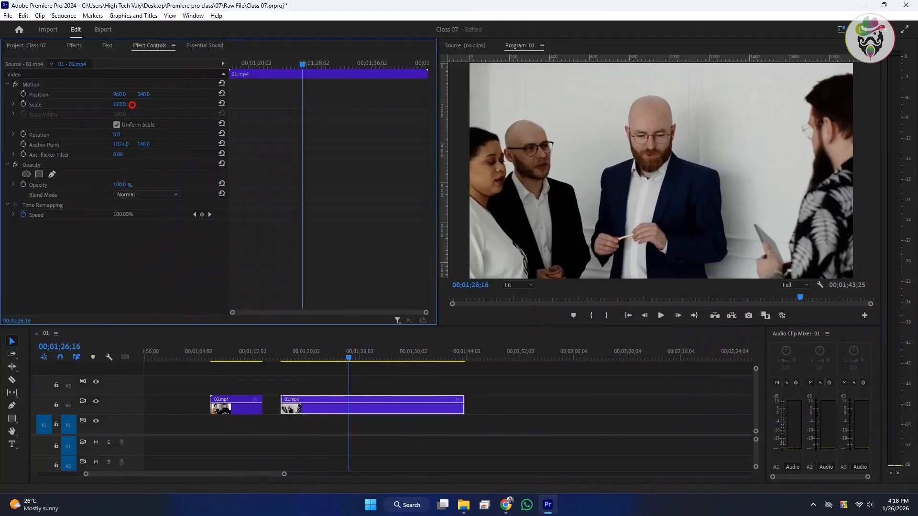
{"action": "key", "text": "space"}
{"action": "key", "text": "-"}
{"action": "key", "text": "minus"}
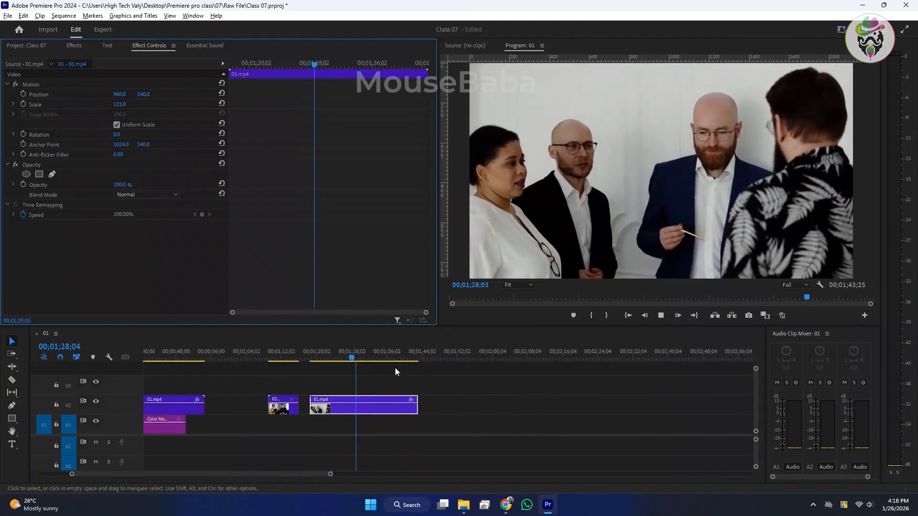
Step: Trim the end of the second 01.mp4 clip to 00;01;26;18 and park the playhead at 00;01;21;03
{"action": "left_click", "coordinate": [313, 359]}
{"action": "left_click_drag", "start_coordinate": [313, 359], "coordinate": [350, 363]}
{"action": "left_click_drag", "start_coordinate": [311, 407], "coordinate": [353, 414]}
{"action": "key", "text": "equal"}
{"action": "key", "text": "equal"}
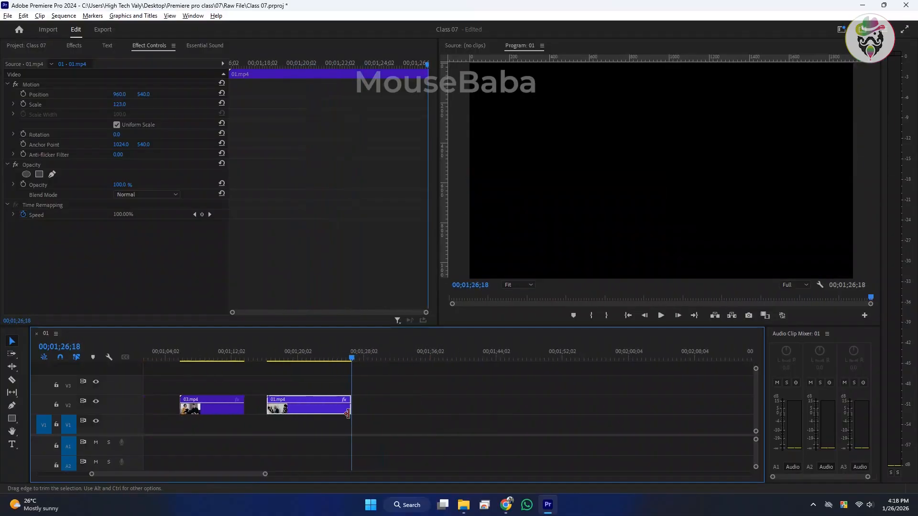
{"action": "left_click_drag", "start_coordinate": [307, 358], "coordinate": [345, 360]}
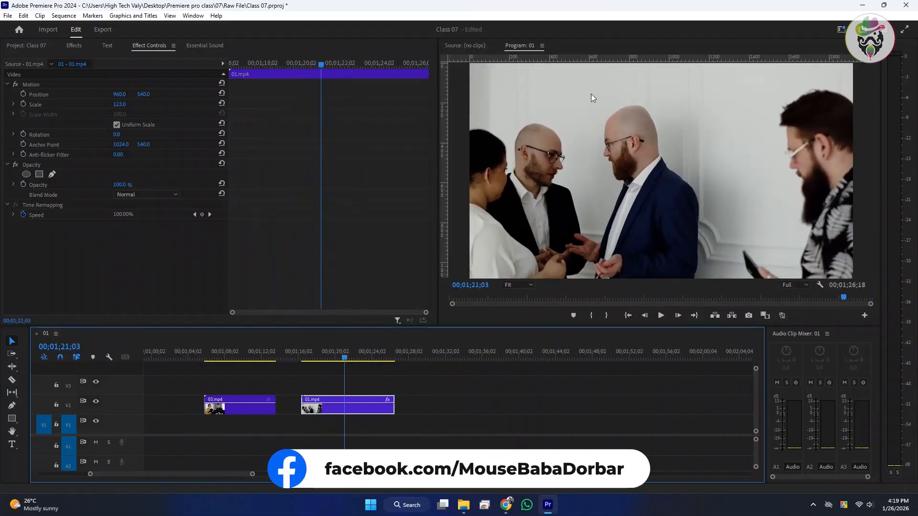
Step: Search the effects for "gaussian" and apply the Gaussian Blur video effect to the second 01.mp4 clip on V2
{"action": "left_click", "coordinate": [74, 45]}
{"action": "left_click", "coordinate": [34, 58]}
{"action": "type", "text": "gauss"}
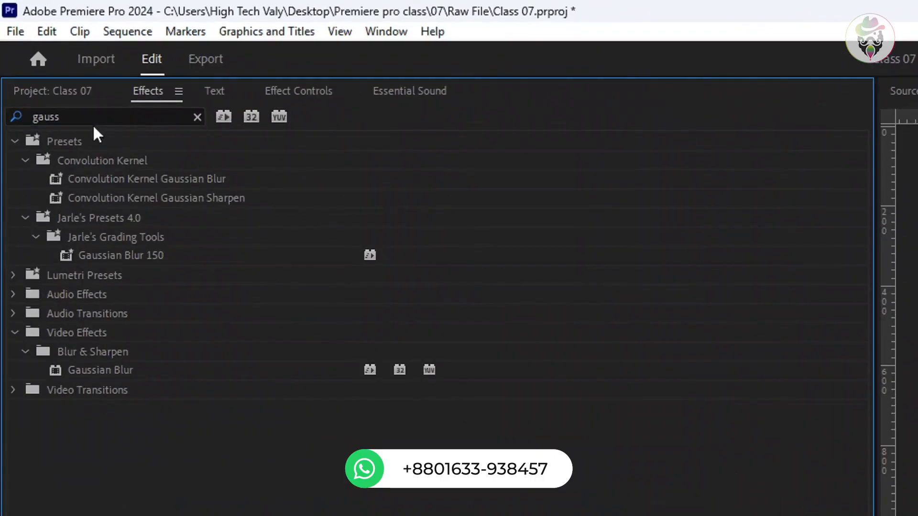
{"action": "left_click", "coordinate": [91, 115]}
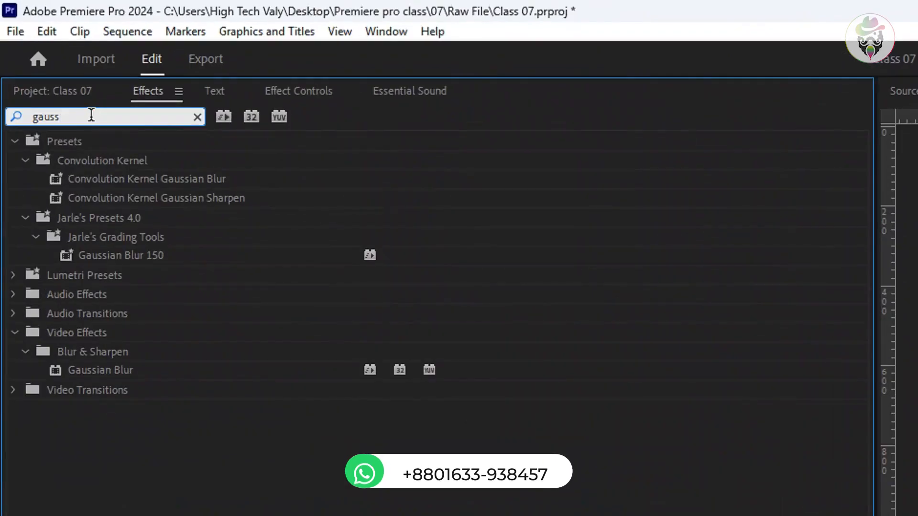
{"action": "type", "text": "ian"}
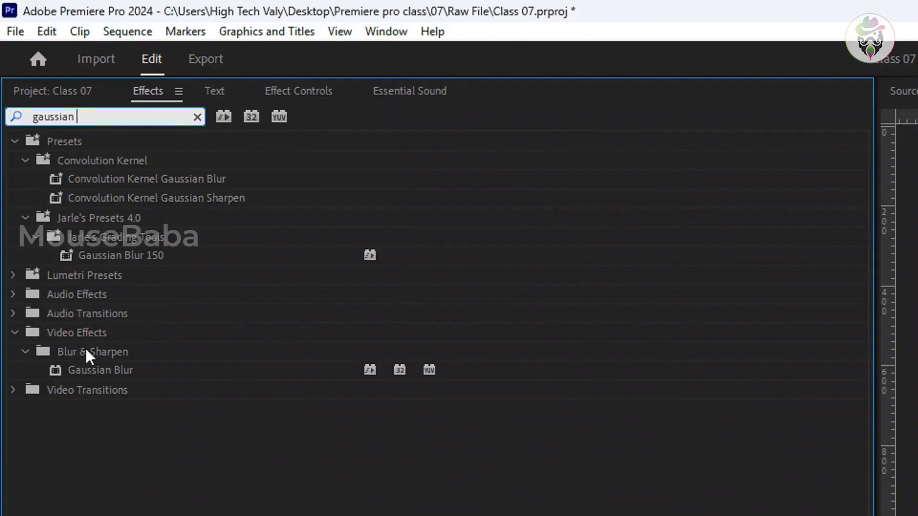
{"action": "left_click", "coordinate": [84, 331]}
{"action": "left_click", "coordinate": [98, 349]}
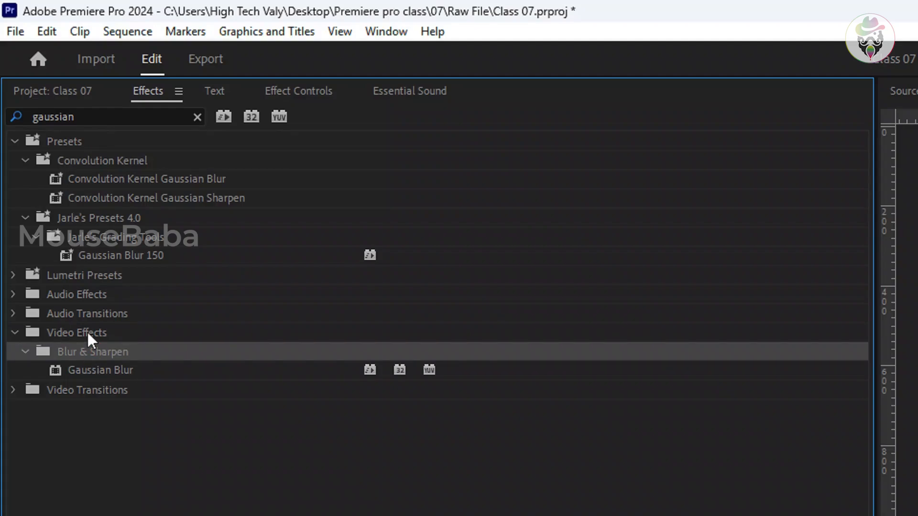
{"action": "left_click", "coordinate": [88, 330]}
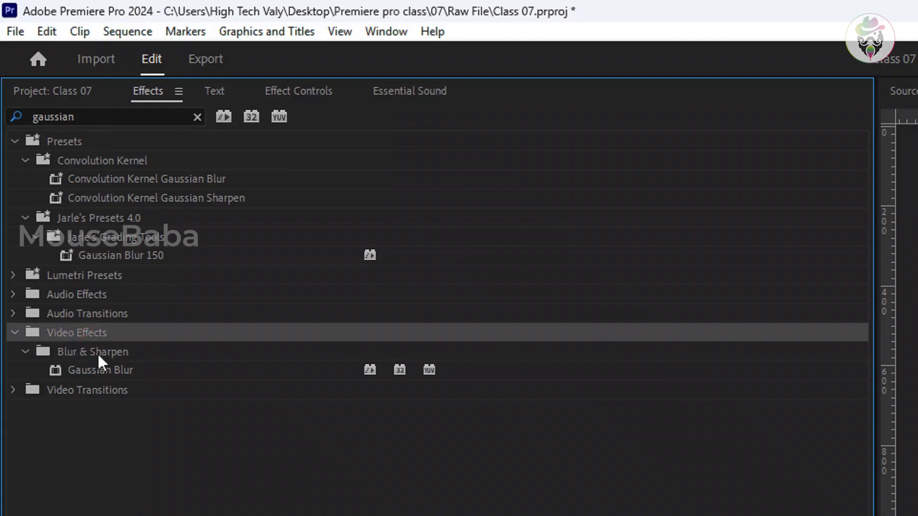
{"action": "left_click", "coordinate": [97, 352]}
{"action": "left_click", "coordinate": [122, 370]}
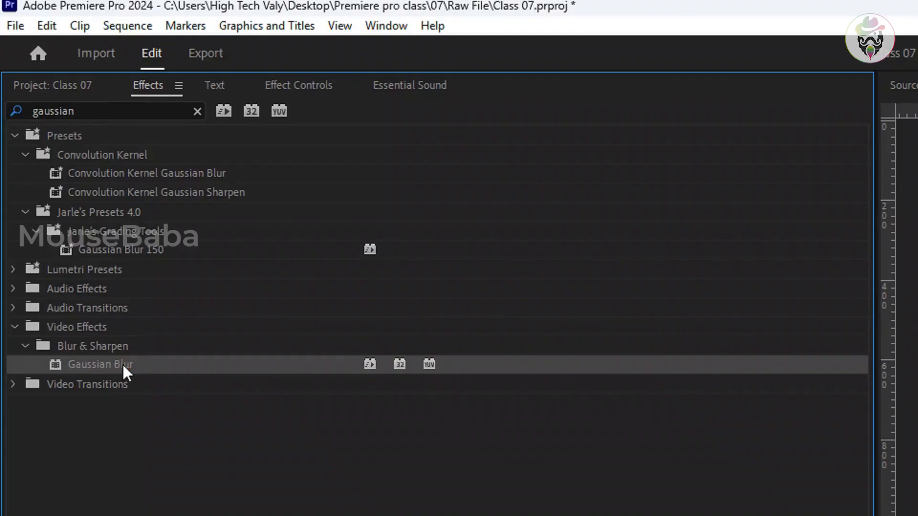
{"action": "left_click_drag", "start_coordinate": [137, 366], "coordinate": [330, 489]}
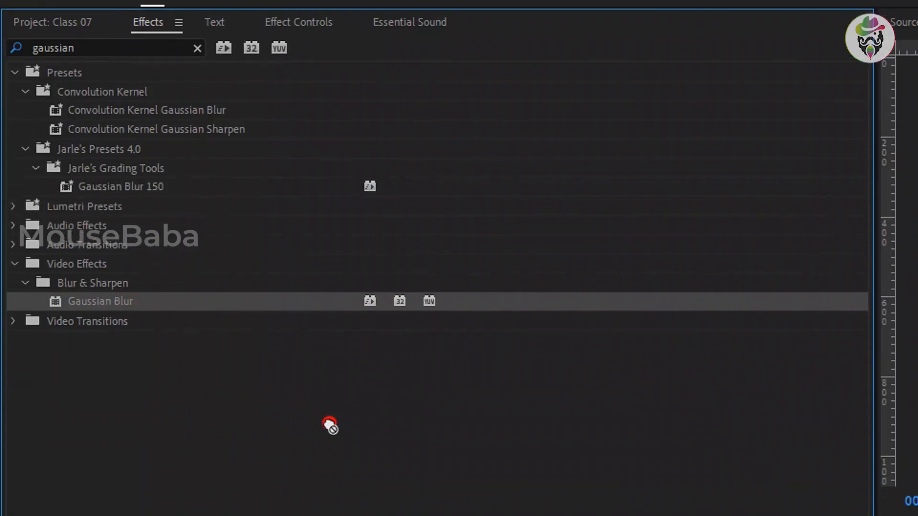
{"action": "left_click_drag", "start_coordinate": [329, 425], "coordinate": [720, 396]}
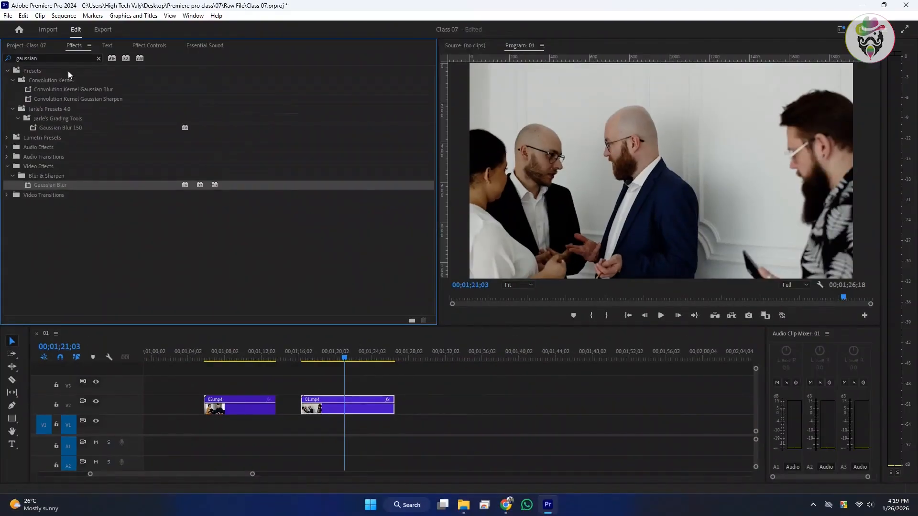
Step: Set the Blurriness of the second 01.mp4 clip's Gaussian Blur to 100
{"action": "left_click", "coordinate": [137, 45]}
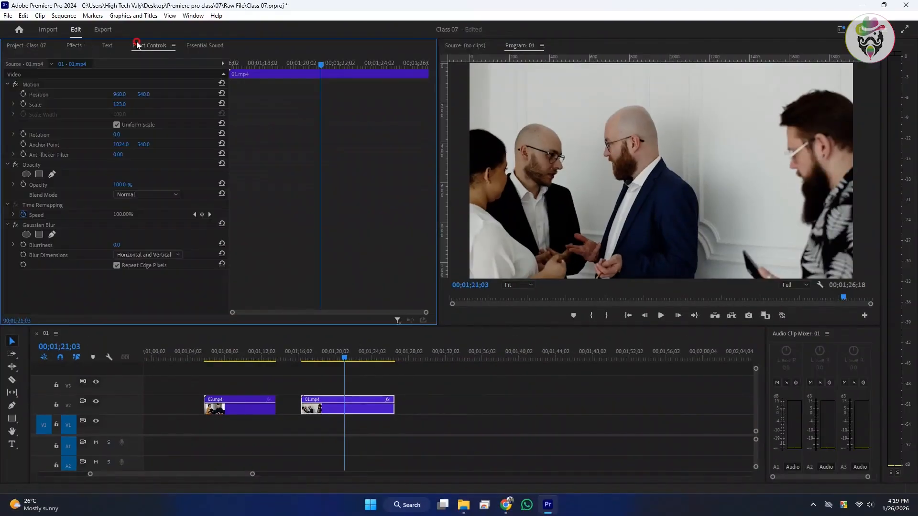
{"action": "left_click", "coordinate": [43, 247]}
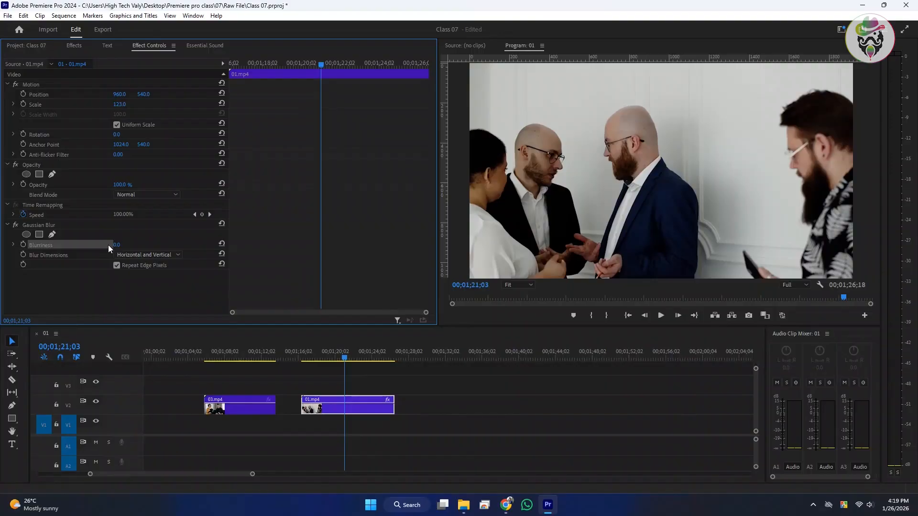
{"action": "left_click", "coordinate": [43, 227]}
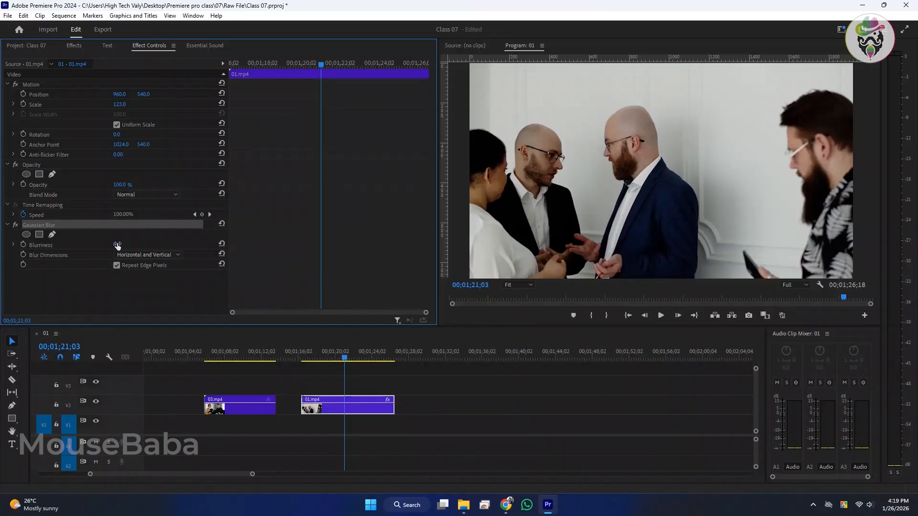
{"action": "left_click_drag", "start_coordinate": [117, 245], "coordinate": [145, 245]}
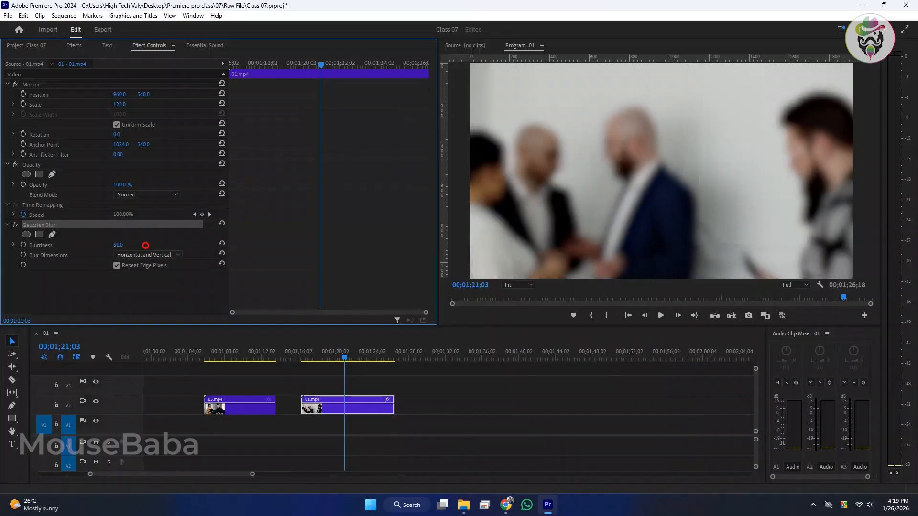
{"action": "left_click", "coordinate": [127, 242]}
{"action": "type", "text": "100"}
{"action": "key", "text": "Return"}
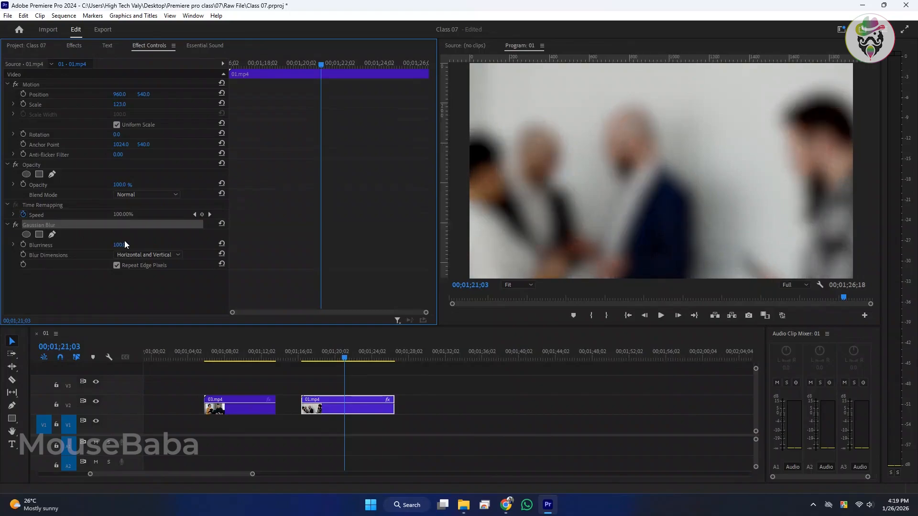
Step: Preview the blurred frame full screen, and set the Gaussian Blur's Blurriness to 0
{"action": "left_click", "coordinate": [905, 32]}
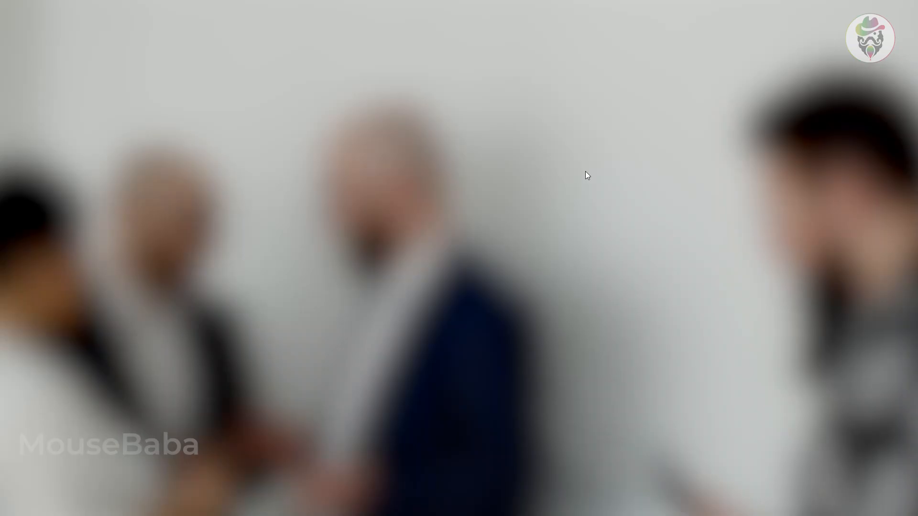
{"action": "key", "text": "Escape"}
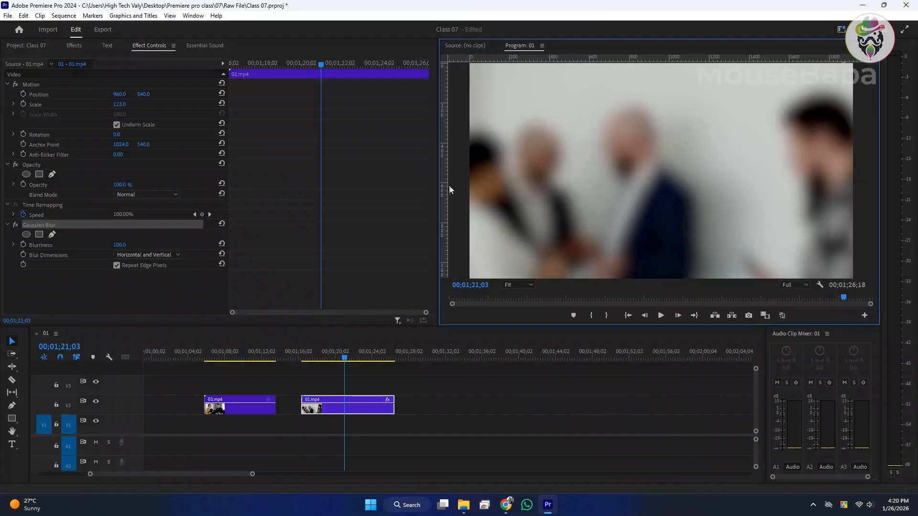
{"action": "left_click_drag", "start_coordinate": [123, 248], "coordinate": [16, 258]}
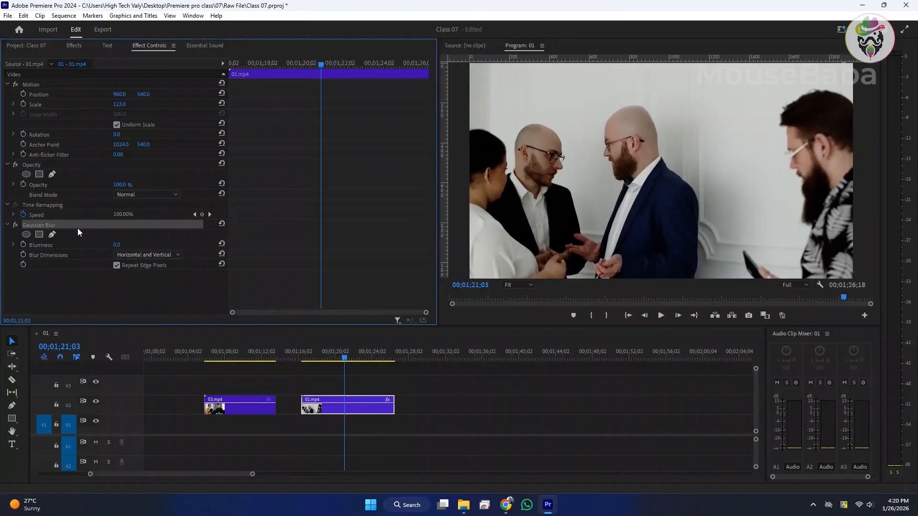
Step: Add an ellipse mask to the Gaussian Blur and shrink it to fit around the head of the man in the blue suit
{"action": "left_click", "coordinate": [27, 234]}
{"action": "left_click_drag", "start_coordinate": [689, 170], "coordinate": [646, 160]}
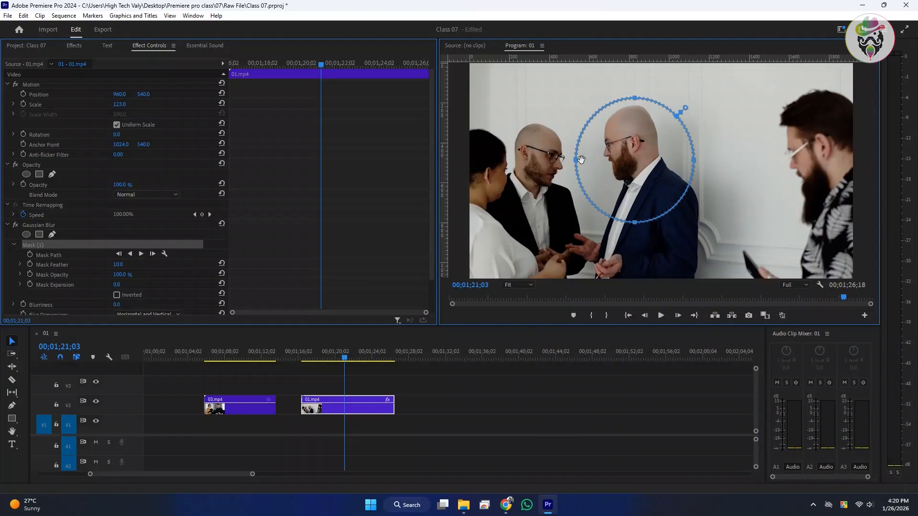
{"action": "left_click_drag", "start_coordinate": [576, 160], "coordinate": [620, 153]}
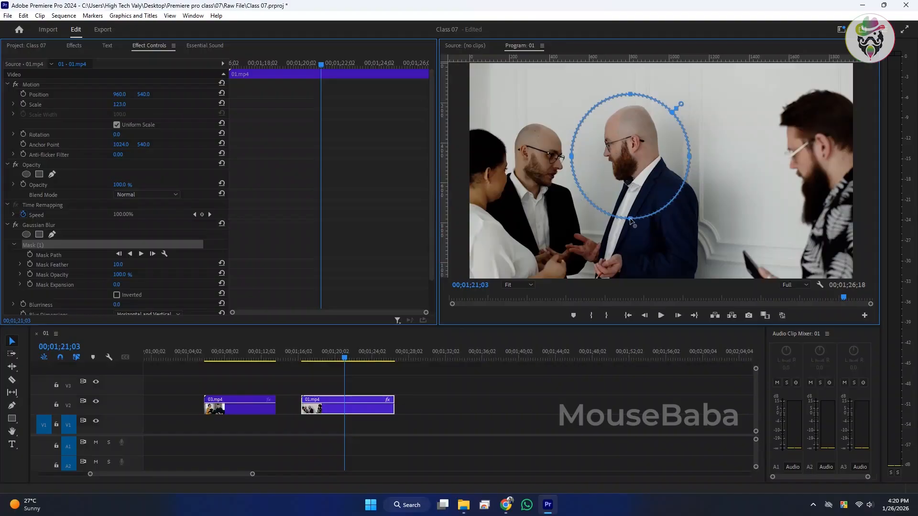
{"action": "left_click_drag", "start_coordinate": [630, 221], "coordinate": [620, 185]}
{"action": "left_click_drag", "start_coordinate": [641, 149], "coordinate": [636, 150]}
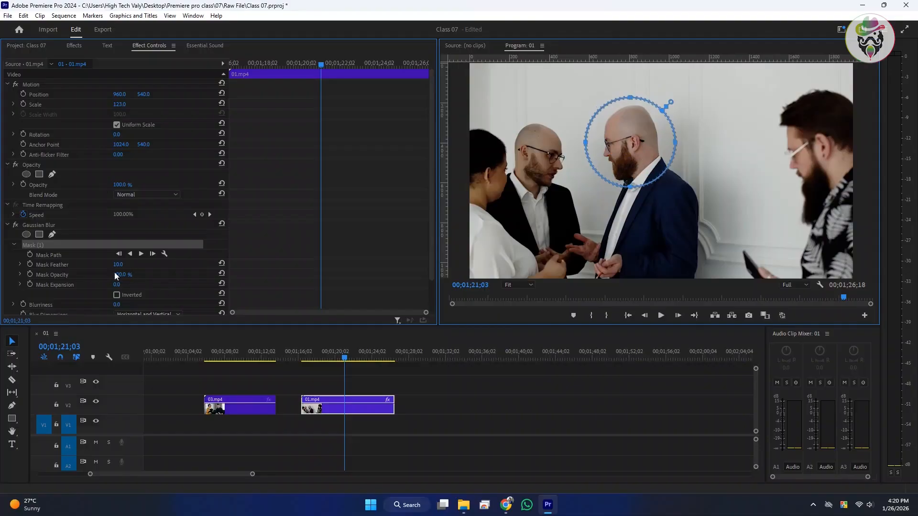
Step: Set the Gaussian Blur's Blurriness to 42 and play the second 01.mp4 clip from its start
{"action": "scroll", "coordinate": [113, 282], "scroll_direction": "down", "scroll_amount": 1}
{"action": "mouse_move", "coordinate": [112, 269]}
{"action": "left_mouse_down"}
{"action": "mouse_move", "coordinate": [136, 279]}
{"action": "mouse_move", "coordinate": [126, 270]}
{"action": "left_mouse_up"}
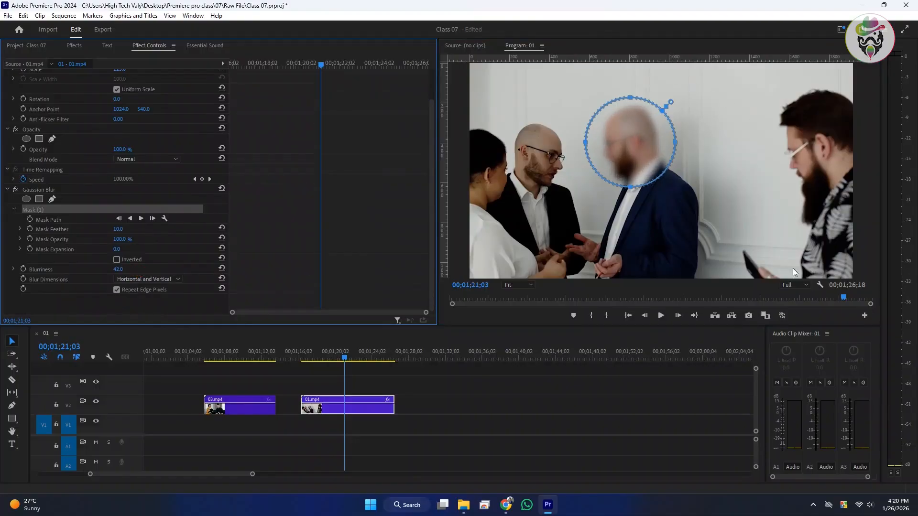
{"action": "left_click", "coordinate": [300, 355]}
{"action": "key", "text": "space"}
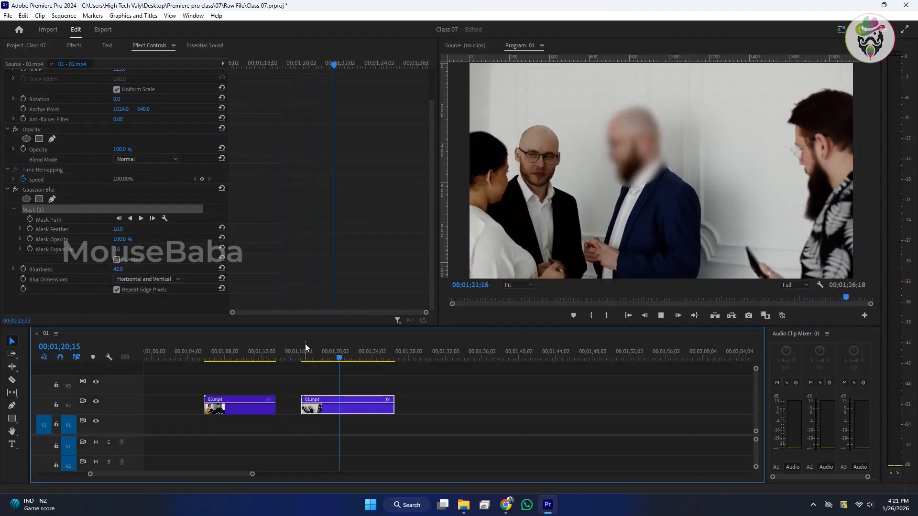
{"action": "key", "text": "space"}
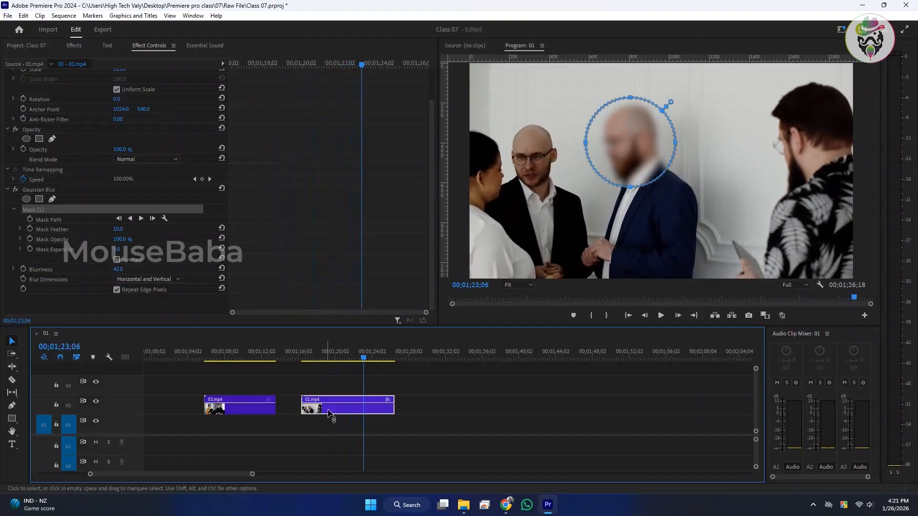
Step: Raise the Gaussian Blur's Blurriness to 78 and briefly play the masked clip
{"action": "mouse_move", "coordinate": [122, 271]}
{"action": "left_mouse_down"}
{"action": "mouse_move", "coordinate": [147, 268]}
{"action": "mouse_move", "coordinate": [133, 270]}
{"action": "left_mouse_up"}
{"action": "key", "text": "space"}
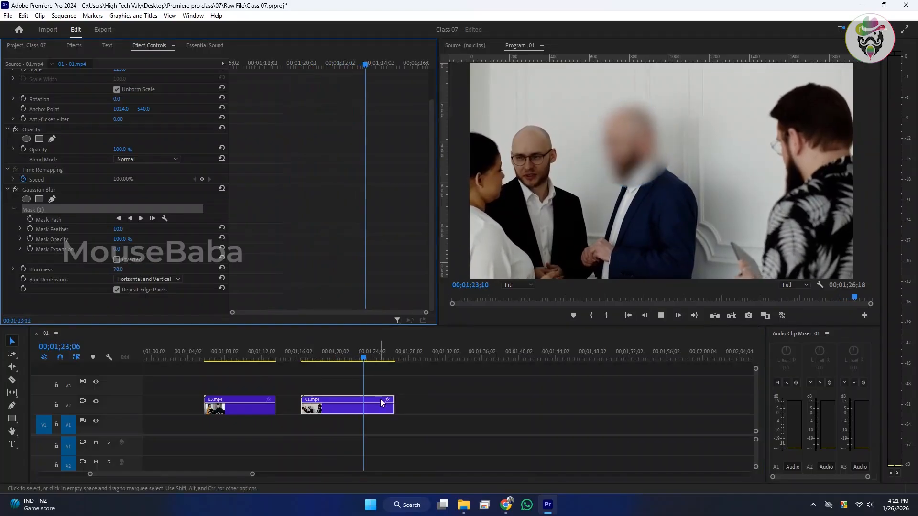
{"action": "key", "text": "space"}
{"action": "scroll", "coordinate": [358, 409], "scroll_direction": "down", "scroll_amount": 1}
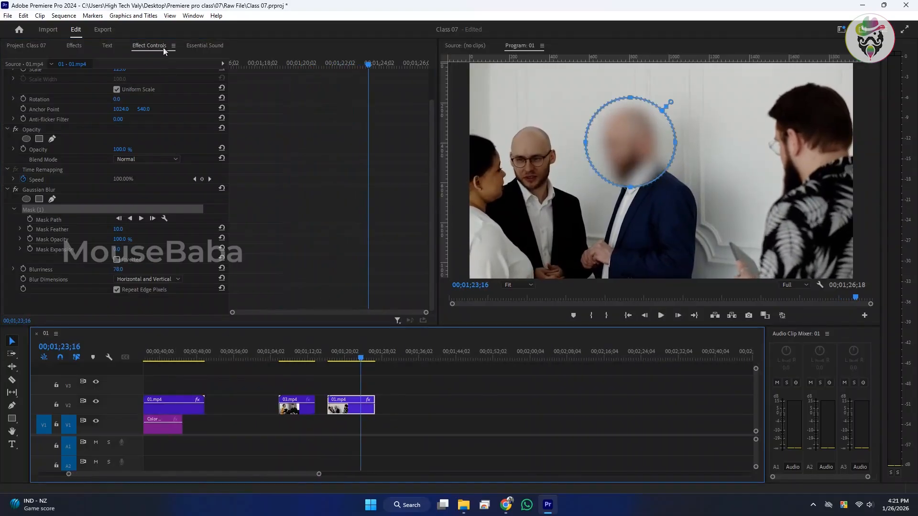
Step: Search the effects for "mosa" and apply the Mosaic video effect to the second 01.mp4 clip on V2
{"action": "left_click", "coordinate": [74, 45]}
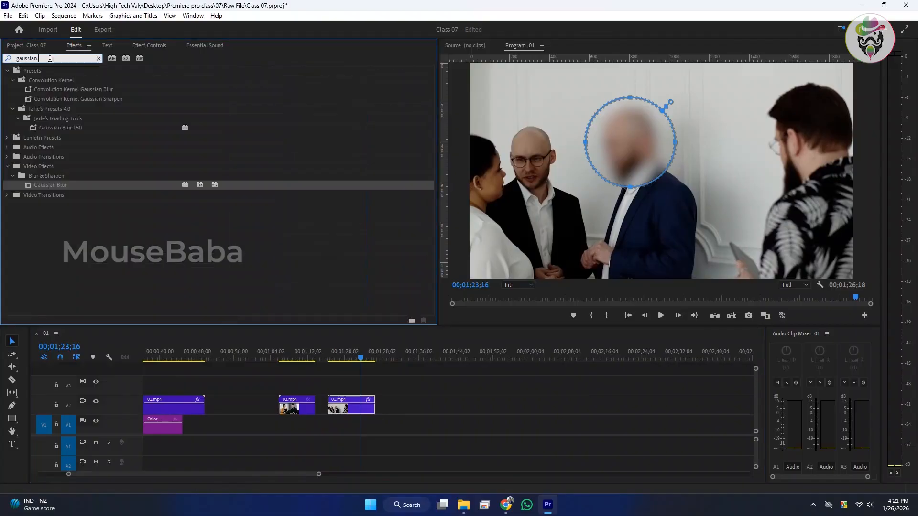
{"action": "double_click", "coordinate": [55, 58]}
{"action": "type", "text": "mos"}
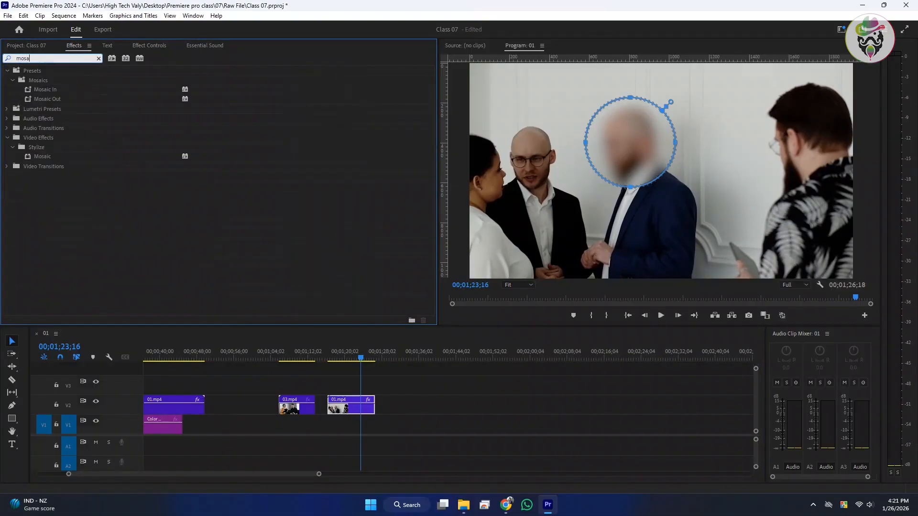
{"action": "type", "text": "a"}
{"action": "left_click_drag", "start_coordinate": [47, 159], "coordinate": [348, 411]}
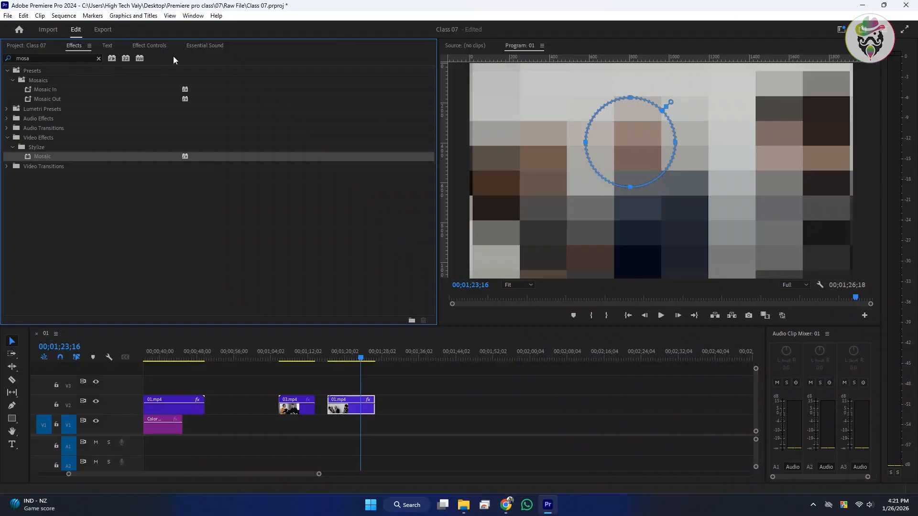
Step: Set the Mosaic effect's Horizontal Blocks and Vertical Blocks to 100 each
{"action": "left_click", "coordinate": [149, 46]}
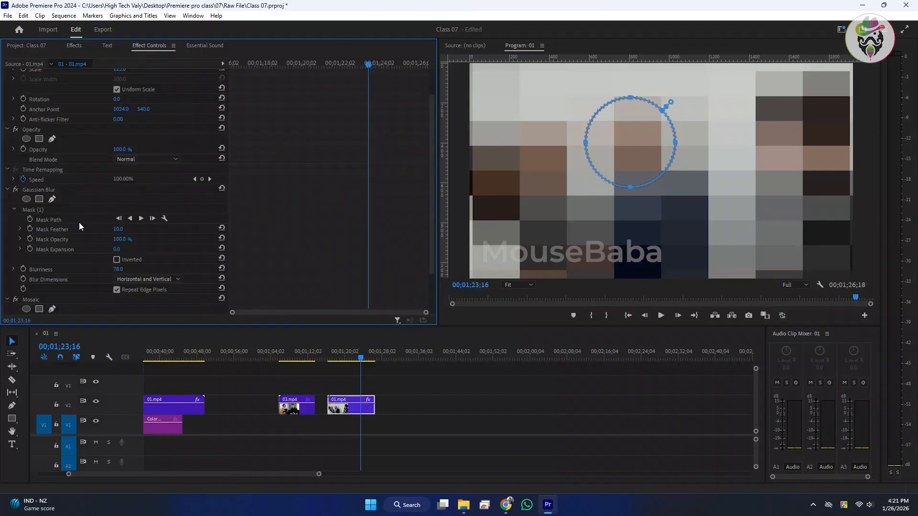
{"action": "scroll", "coordinate": [78, 224], "scroll_direction": "down", "scroll_amount": 3}
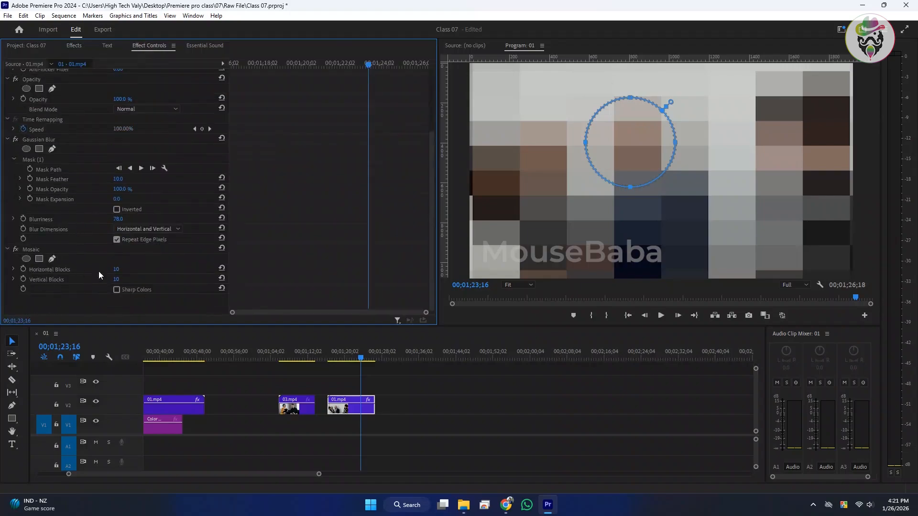
{"action": "left_click_drag", "start_coordinate": [116, 269], "coordinate": [204, 273]}
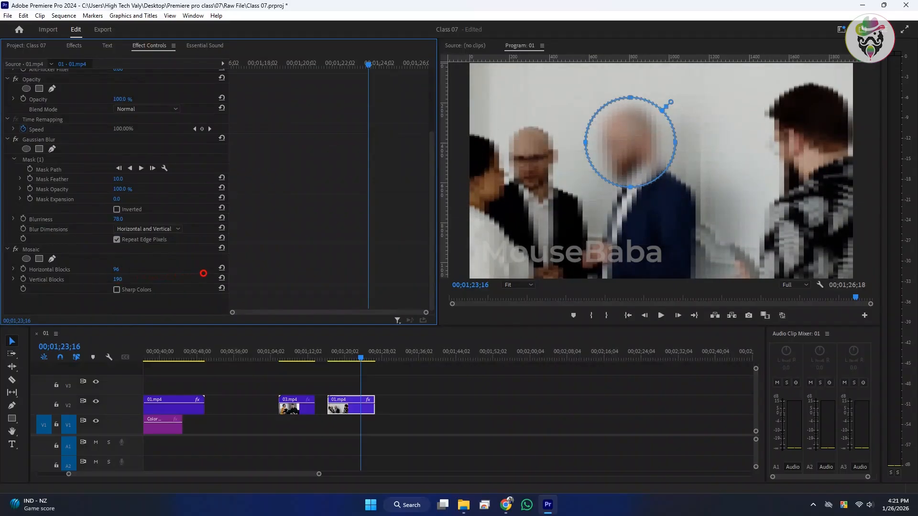
{"action": "left_click", "coordinate": [118, 279]}
{"action": "type", "text": "100"}
{"action": "key", "text": "Return"}
{"action": "left_click", "coordinate": [125, 268]}
{"action": "type", "text": "1"}
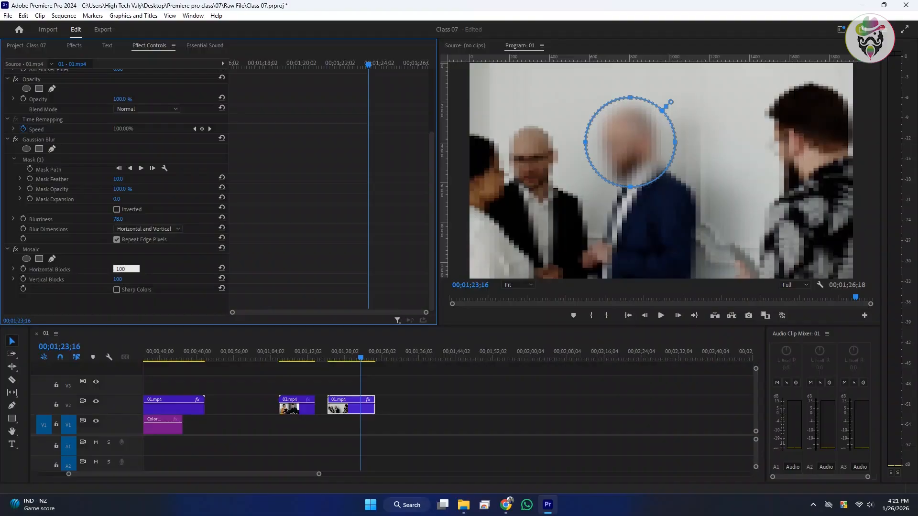
{"action": "type", "text": "00"}
{"action": "key", "text": "Return"}
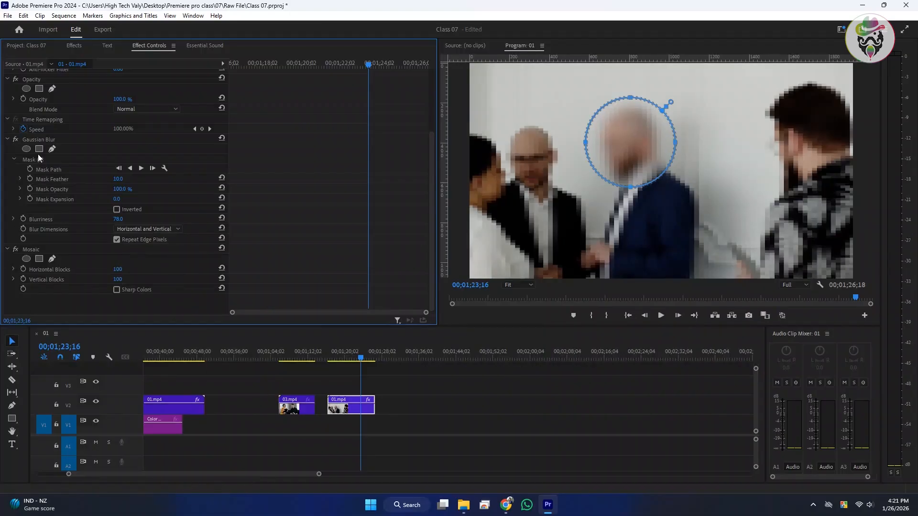
Step: Remove the clip's Gaussian Blur effect and fit a new Mosaic ellipse mask around the head of the man in the blue suit
{"action": "right_click", "coordinate": [35, 139]}
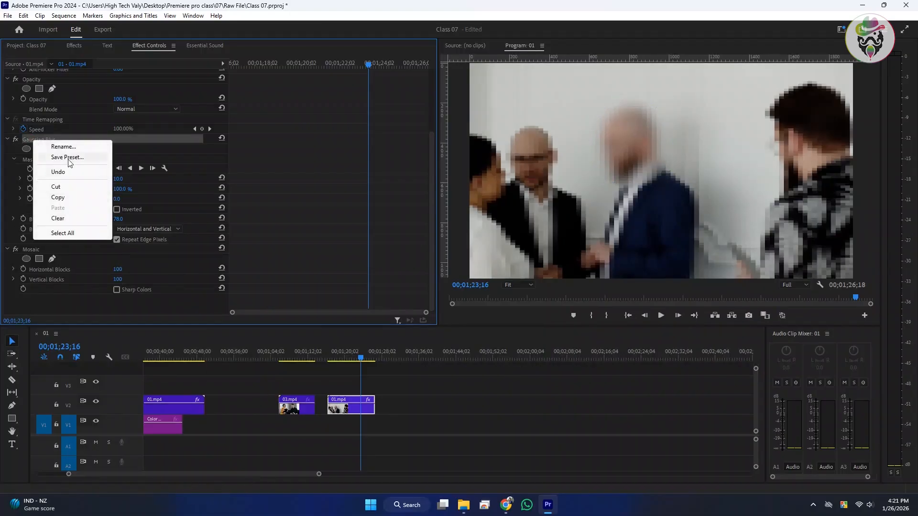
{"action": "left_click", "coordinate": [58, 218]}
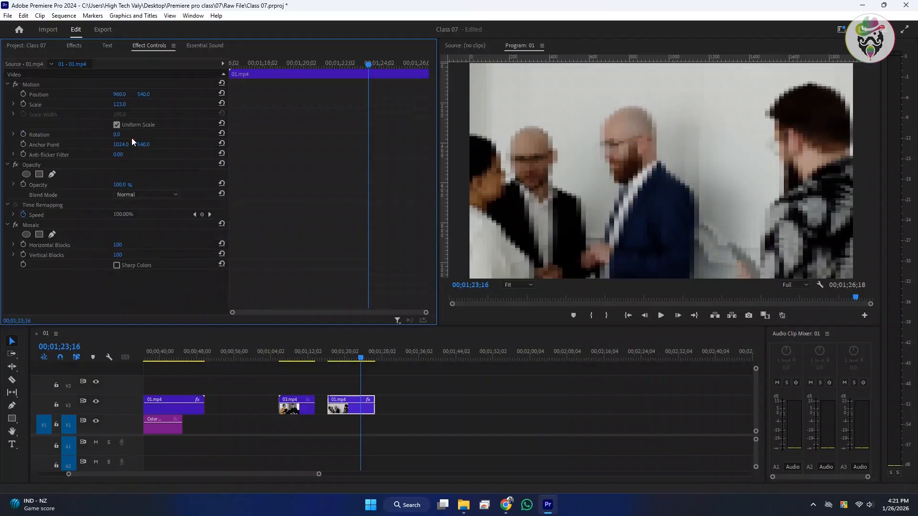
{"action": "left_click", "coordinate": [40, 225]}
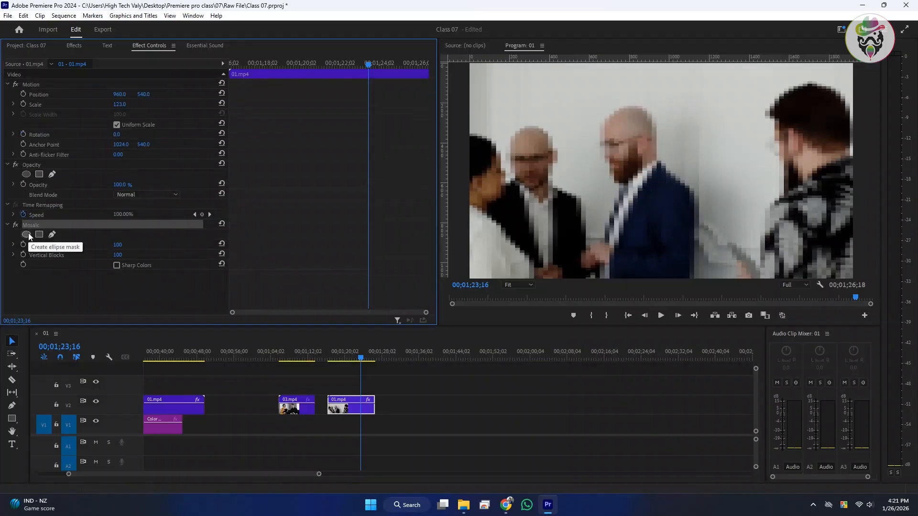
{"action": "left_click", "coordinate": [26, 234]}
{"action": "left_click_drag", "start_coordinate": [667, 183], "coordinate": [642, 163]}
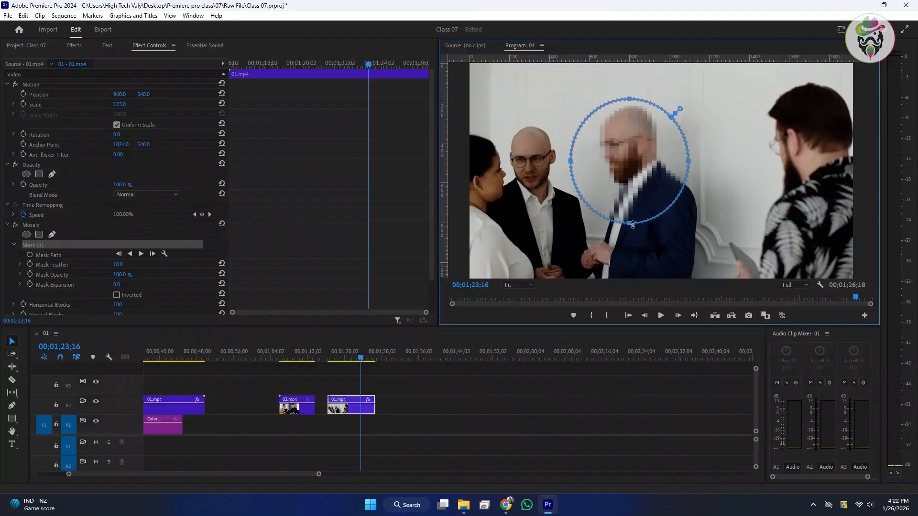
{"action": "left_click_drag", "start_coordinate": [630, 224], "coordinate": [630, 189]}
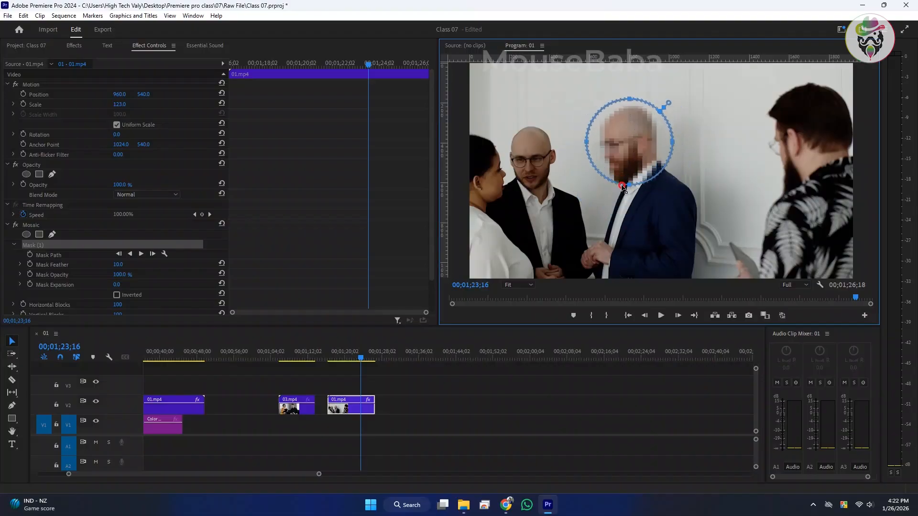
Step: Deselect the clip, scrub through it and preview the masked mosaic full screen
{"action": "left_click", "coordinate": [403, 377]}
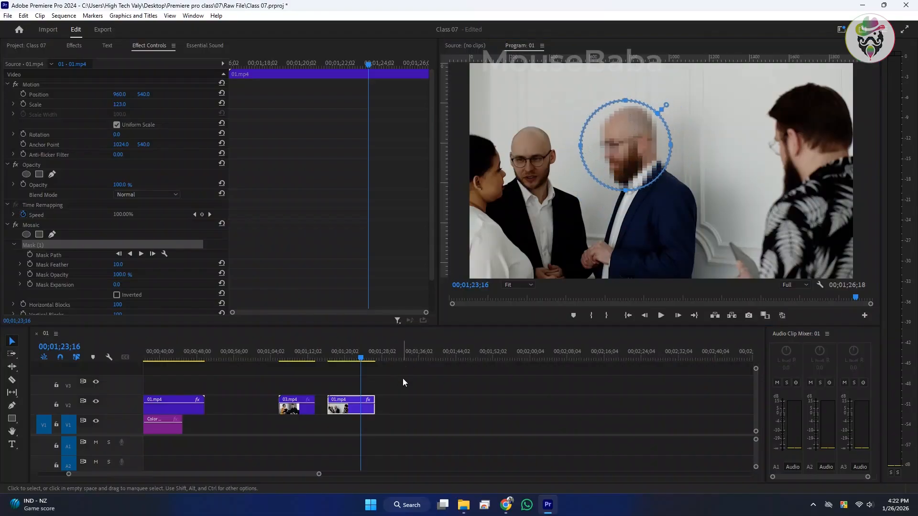
{"action": "key", "text": "="}
{"action": "left_click_drag", "start_coordinate": [283, 351], "coordinate": [326, 350]}
{"action": "left_click", "coordinate": [905, 30]}
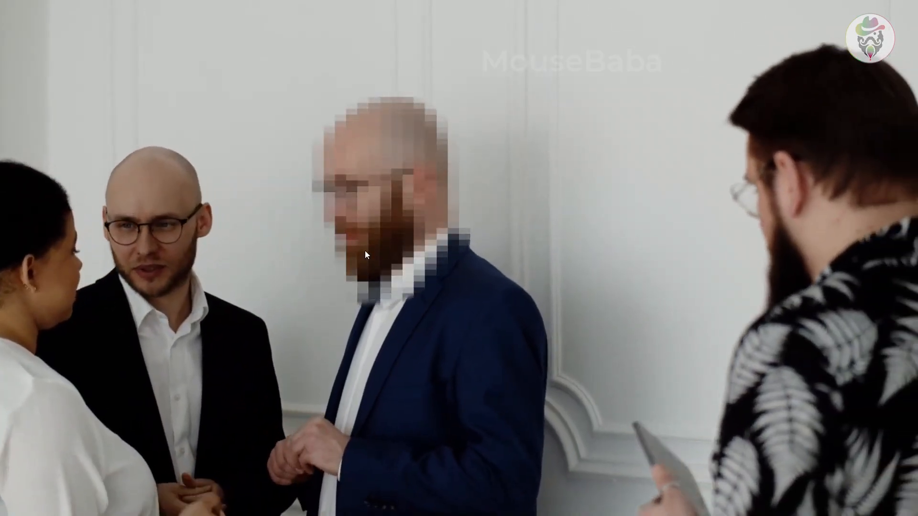
{"action": "key", "text": "Escape"}
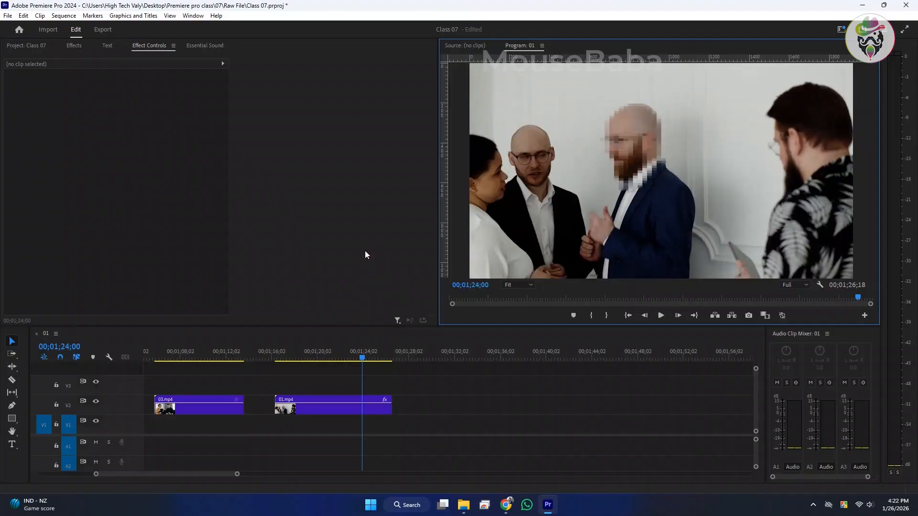
Step: Park the playhead at 00;01;18;28 and select the second 01.mp4 clip's Mosaic effect to review its mask
{"action": "left_click", "coordinate": [308, 354]}
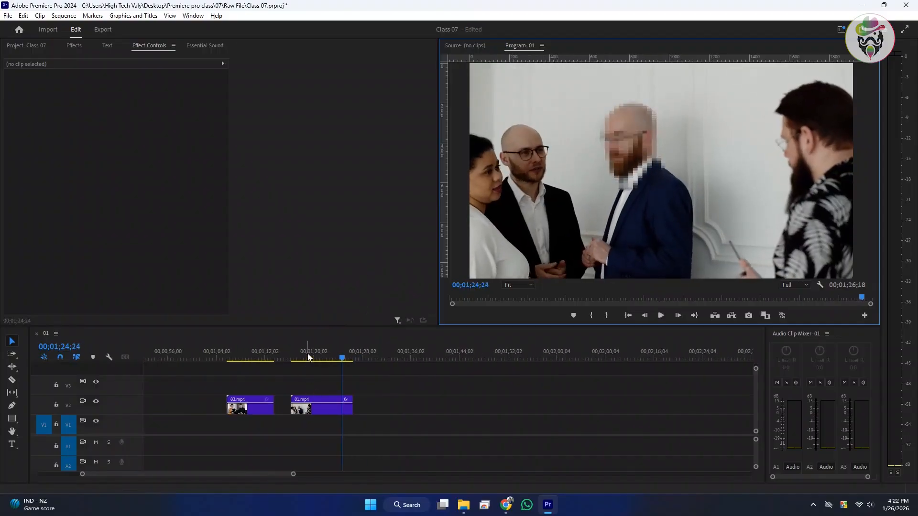
{"action": "left_click", "coordinate": [322, 406]}
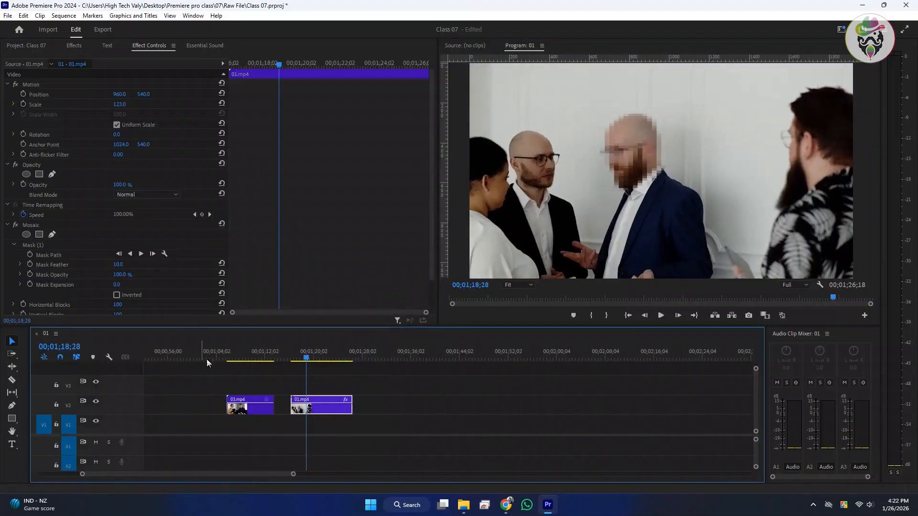
{"action": "left_click", "coordinate": [40, 226]}
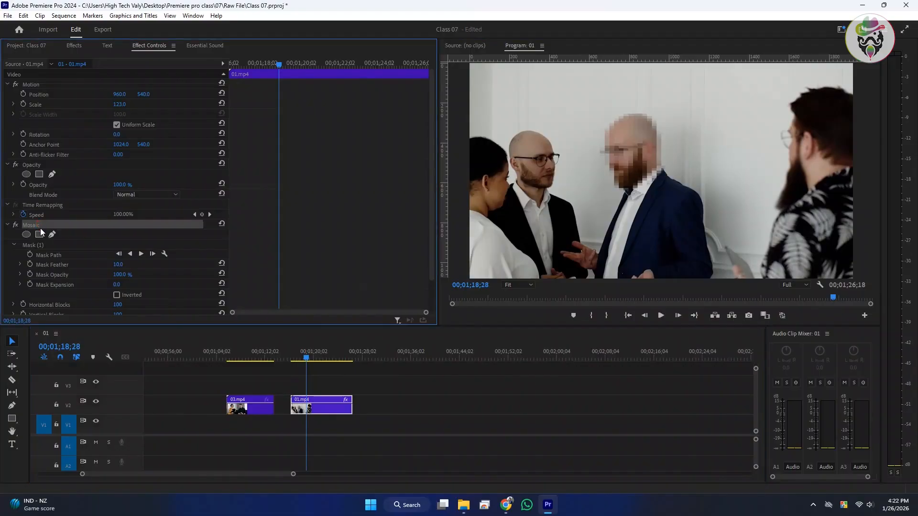
Step: Play the 03.mp4 clip from its start to review the footage
{"action": "scroll", "coordinate": [265, 395], "scroll_direction": "down", "scroll_amount": 4}
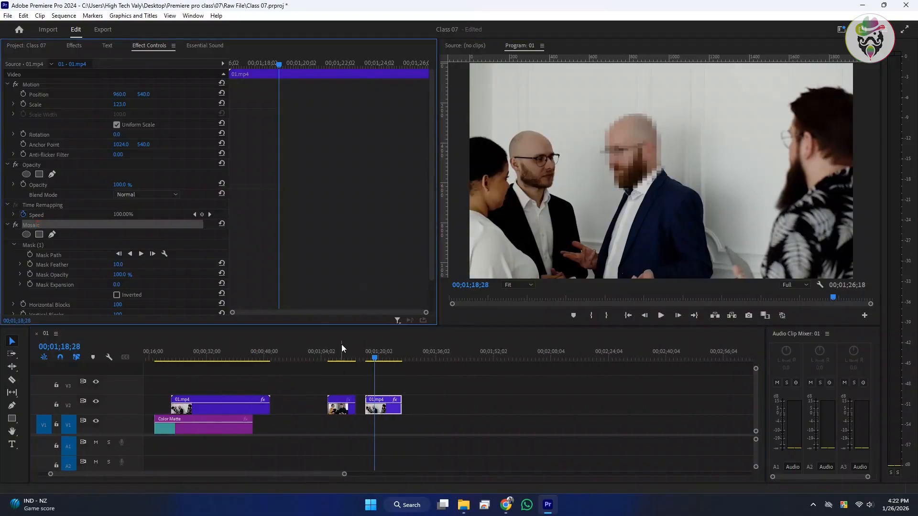
{"action": "left_click", "coordinate": [329, 354]}
{"action": "scroll", "coordinate": [345, 387], "scroll_direction": "up", "scroll_amount": 2}
{"action": "key", "text": "space"}
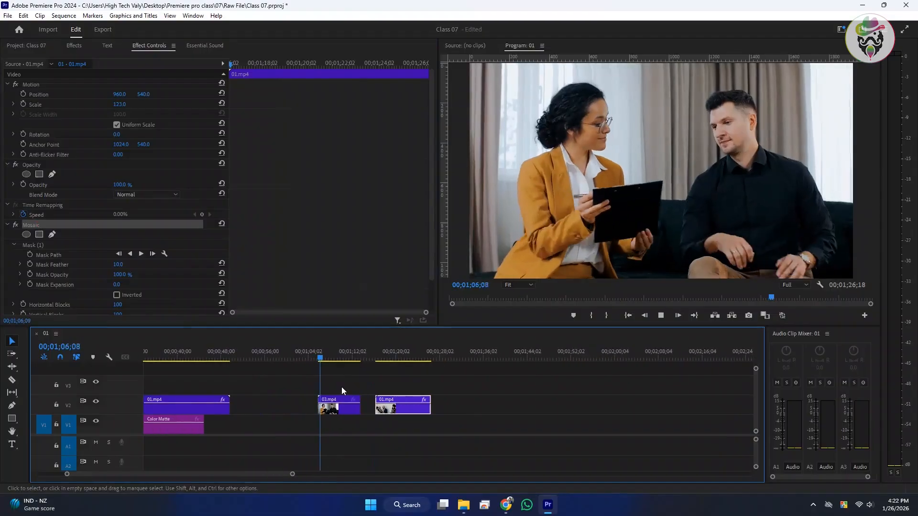
{"action": "scroll", "coordinate": [341, 386], "scroll_direction": "down", "scroll_amount": 1}
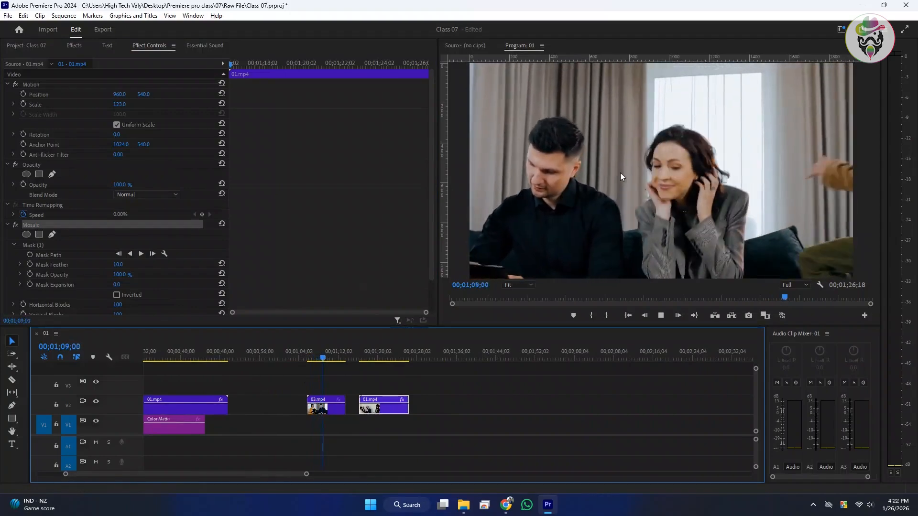
Step: Apply the Mosaic video effect to the 03.mp4 clip
{"action": "left_click", "coordinate": [308, 358]}
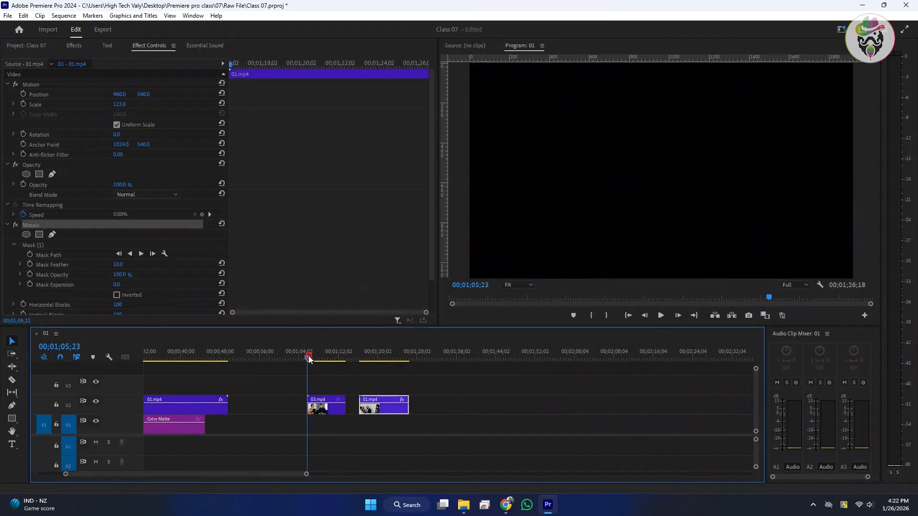
{"action": "left_click", "coordinate": [321, 406]}
{"action": "left_click", "coordinate": [75, 45]}
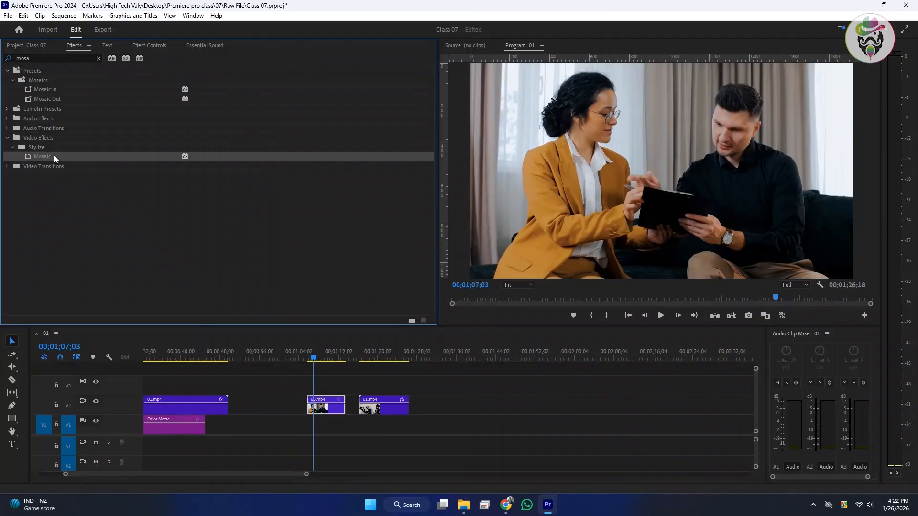
{"action": "left_click_drag", "start_coordinate": [54, 155], "coordinate": [319, 406]}
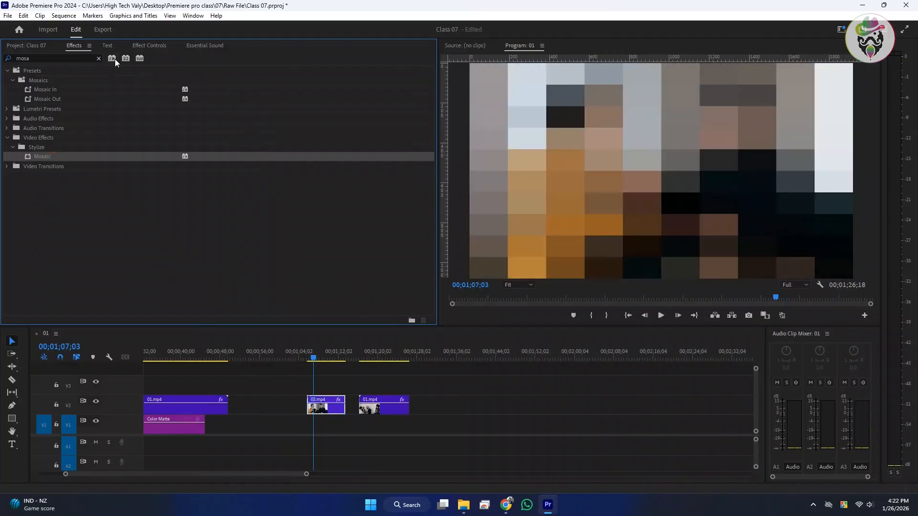
Step: Set both Mosaic block counts of 03.mp4 to 100, and lower them to 51 horizontal and 57 vertical
{"action": "left_click", "coordinate": [142, 45]}
{"action": "left_click", "coordinate": [126, 243]}
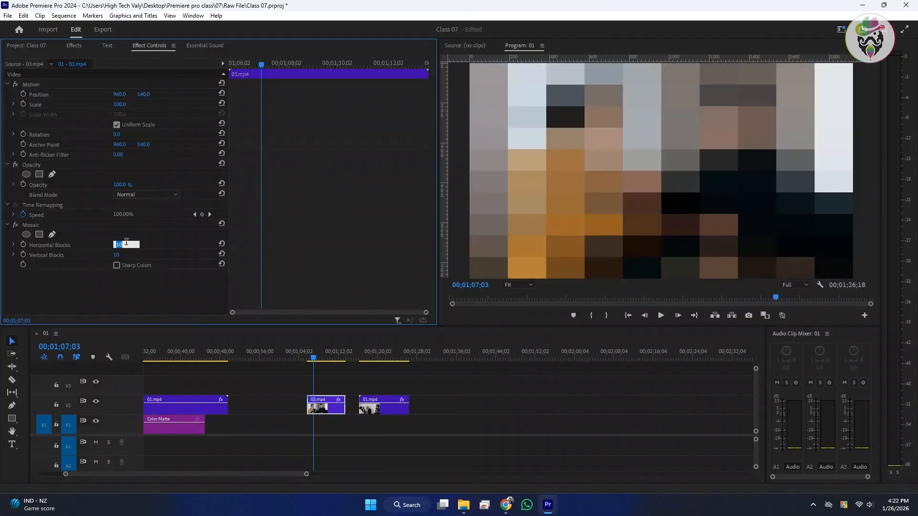
{"action": "key", "text": "Return"}
{"action": "left_click", "coordinate": [126, 255]}
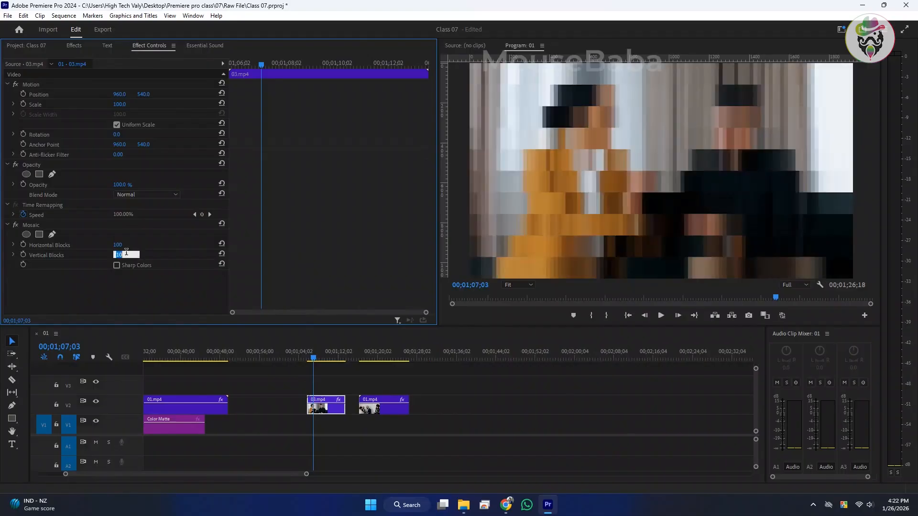
{"action": "type", "text": "100"}
{"action": "key", "text": "Return"}
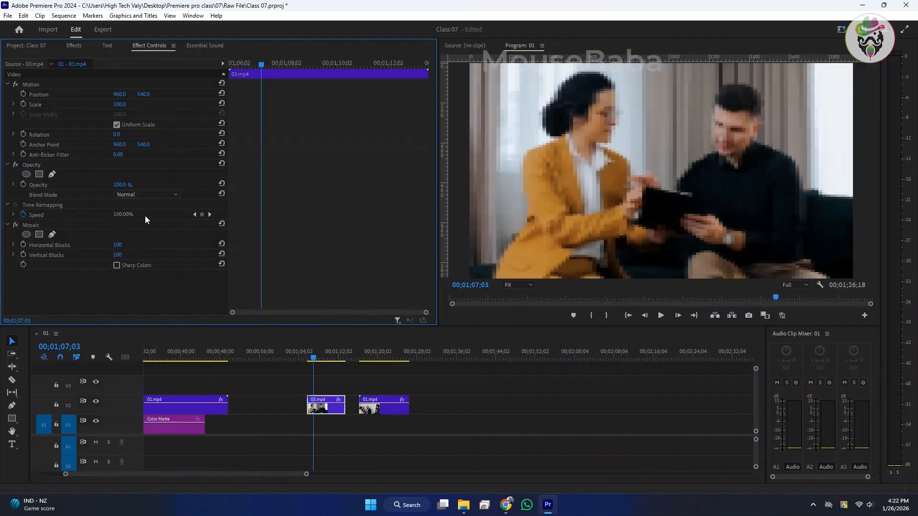
{"action": "mouse_move", "coordinate": [122, 253]}
{"action": "left_mouse_down"}
{"action": "mouse_move", "coordinate": [91, 258]}
{"action": "mouse_move", "coordinate": [107, 246]}
{"action": "mouse_move", "coordinate": [89, 247]}
{"action": "mouse_move", "coordinate": [127, 247]}
{"action": "mouse_move", "coordinate": [128, 255]}
{"action": "left_mouse_up"}
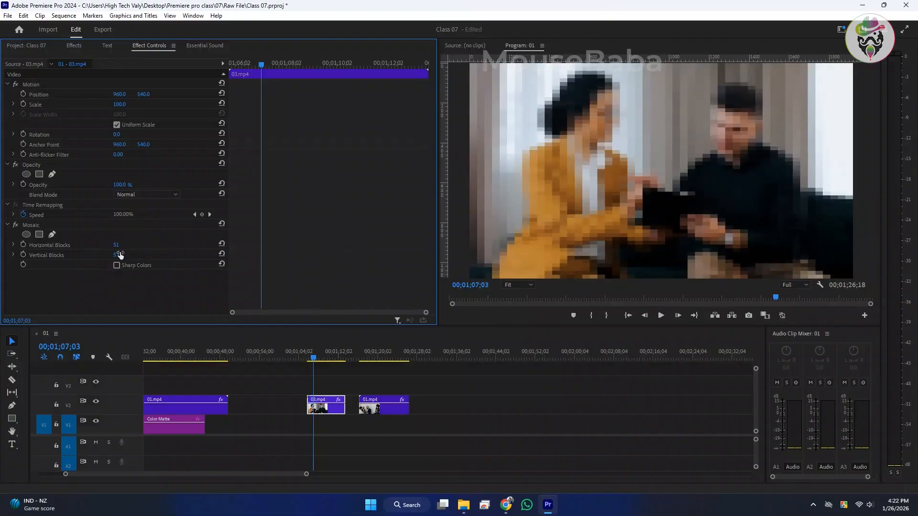
Step: Add an ellipse mask to the 03.mp4 Mosaic effect at 00;01;06;15 and fit it around the man's head
{"action": "scroll", "coordinate": [344, 385], "scroll_direction": "up", "scroll_amount": 2}
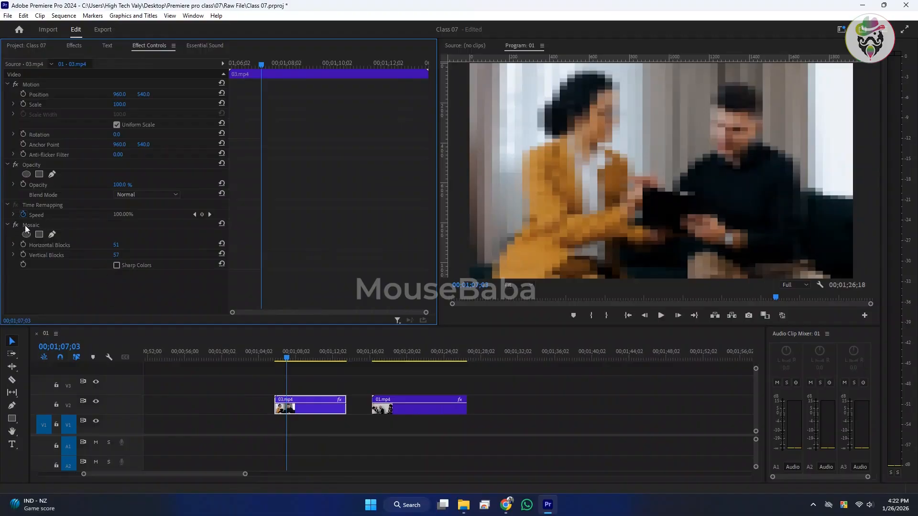
{"action": "left_click", "coordinate": [56, 225]}
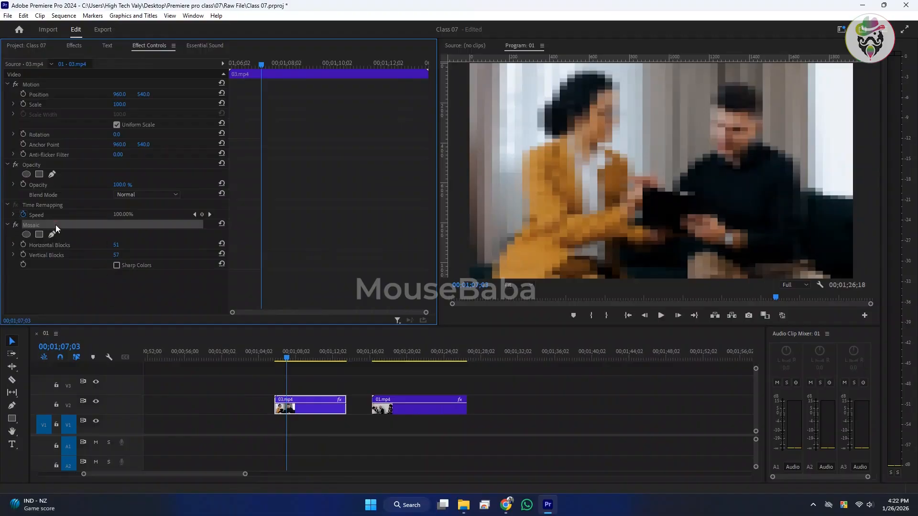
{"action": "left_click", "coordinate": [292, 387]}
{"action": "left_click", "coordinate": [291, 412]}
{"action": "left_click_drag", "start_coordinate": [284, 360], "coordinate": [279, 361]}
{"action": "left_click", "coordinate": [28, 233]}
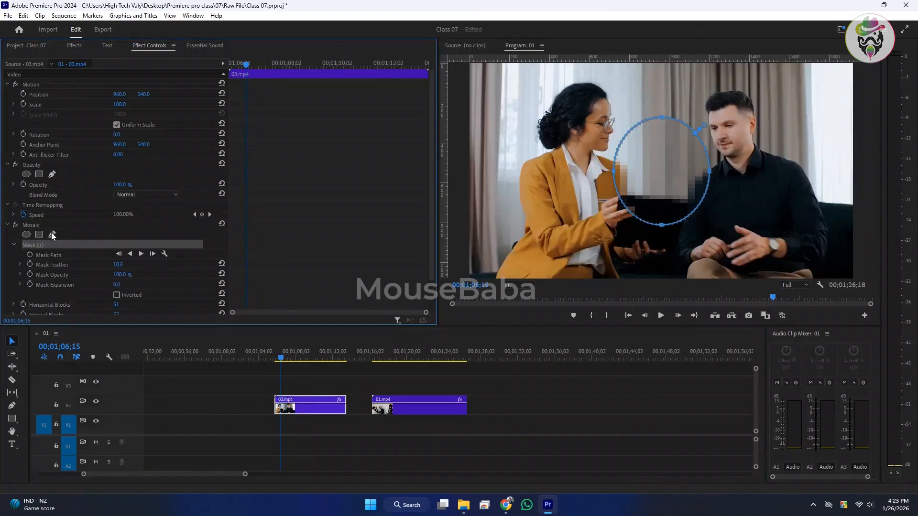
{"action": "left_click_drag", "start_coordinate": [660, 180], "coordinate": [729, 144]}
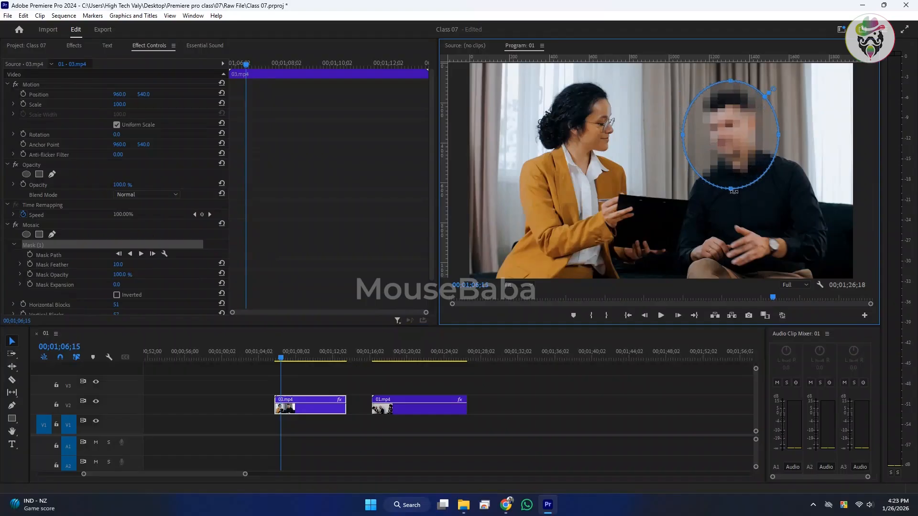
{"action": "left_click_drag", "start_coordinate": [732, 189], "coordinate": [731, 119]}
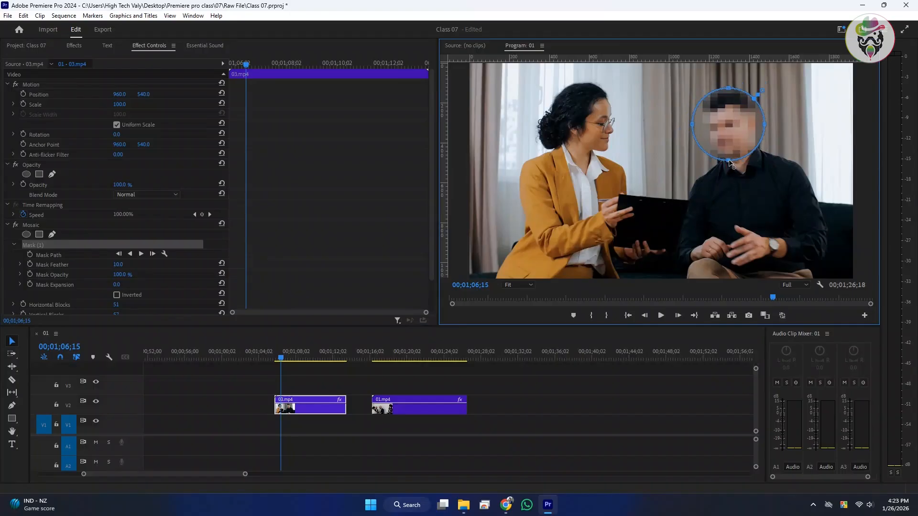
{"action": "left_click_drag", "start_coordinate": [730, 162], "coordinate": [732, 167]}
{"action": "left_click_drag", "start_coordinate": [765, 125], "coordinate": [772, 128]}
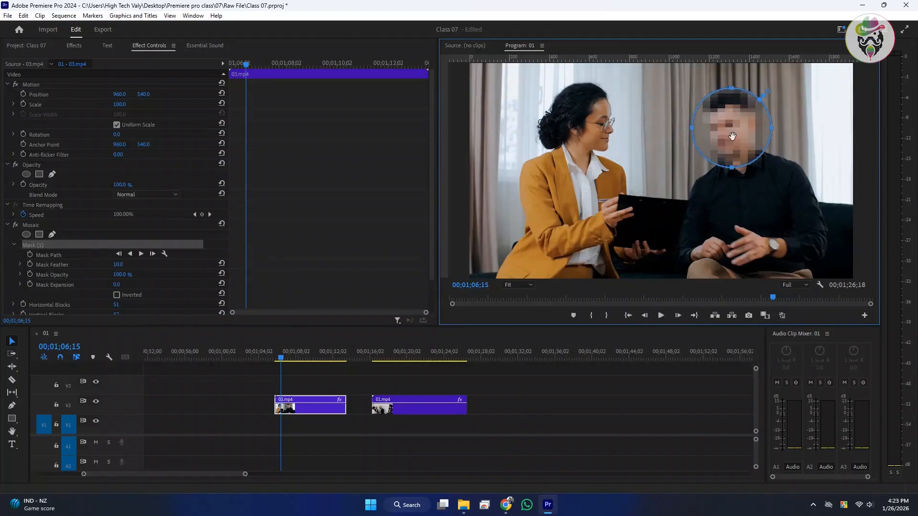
Step: Deselect the clip and play 03.mp4 from its start to check the mosaic mask against the man's movement
{"action": "left_click", "coordinate": [306, 375]}
{"action": "left_click", "coordinate": [275, 353]}
{"action": "key", "text": "space"}
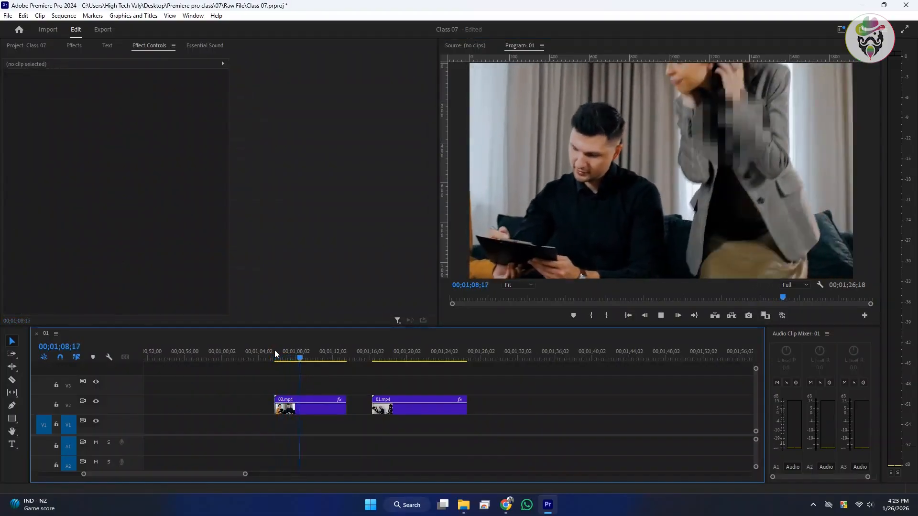
{"action": "key", "text": "space"}
{"action": "mouse_move", "coordinate": [300, 351]}
{"action": "left_mouse_down"}
{"action": "mouse_move", "coordinate": [285, 353]}
{"action": "mouse_move", "coordinate": [309, 357]}
{"action": "left_mouse_up"}
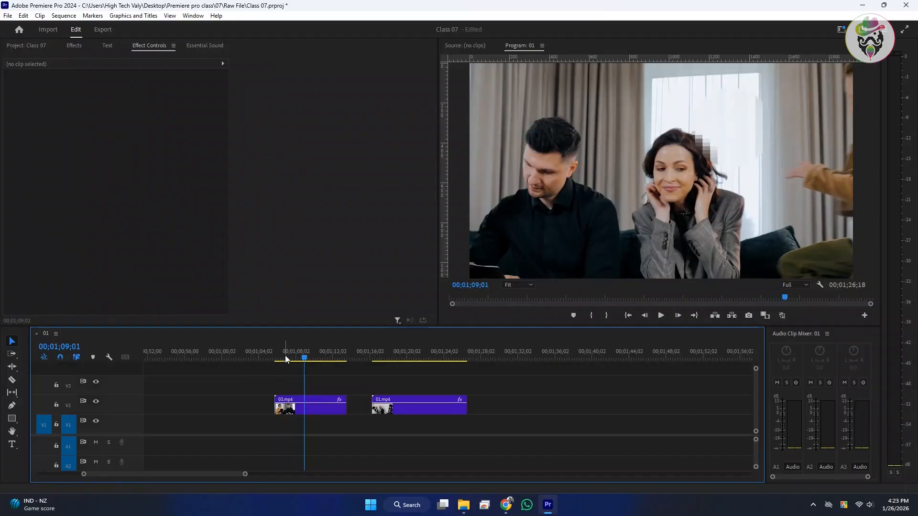
{"action": "left_click", "coordinate": [273, 359]}
{"action": "key", "text": "space"}
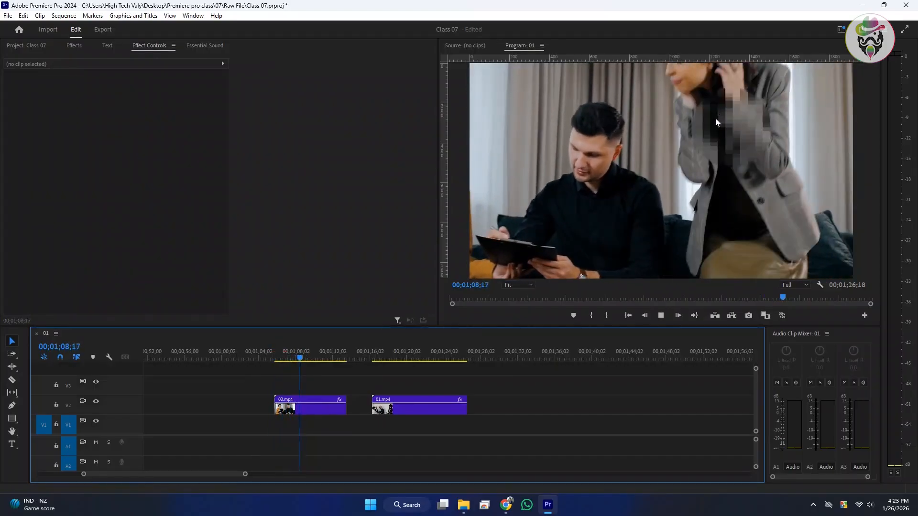
{"action": "key", "text": "space"}
{"action": "left_click", "coordinate": [285, 357]}
Step: Park the playhead on the first frame of 03.mp4 at 00;01;05;25 and select the Mosaic mask's Mask Path
{"action": "left_click", "coordinate": [293, 411]}
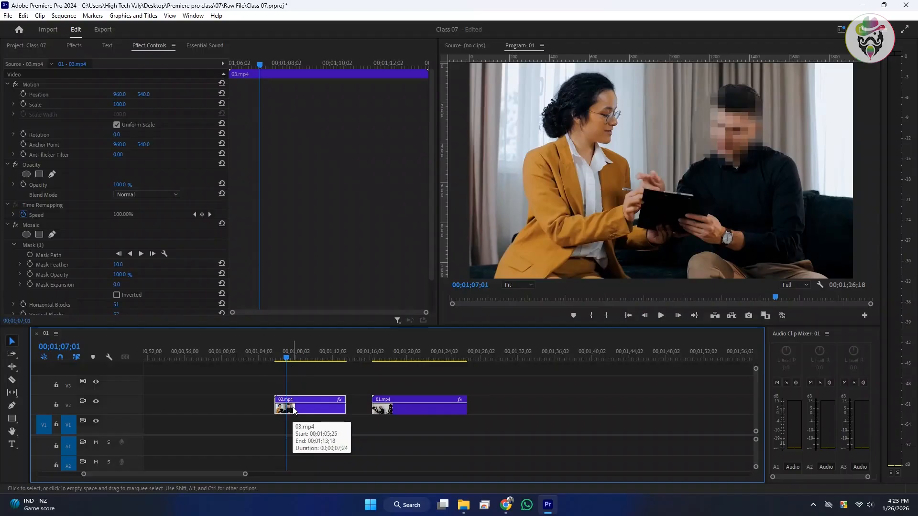
{"action": "left_click_drag", "start_coordinate": [283, 357], "coordinate": [276, 357]}
{"action": "left_click", "coordinate": [282, 102]}
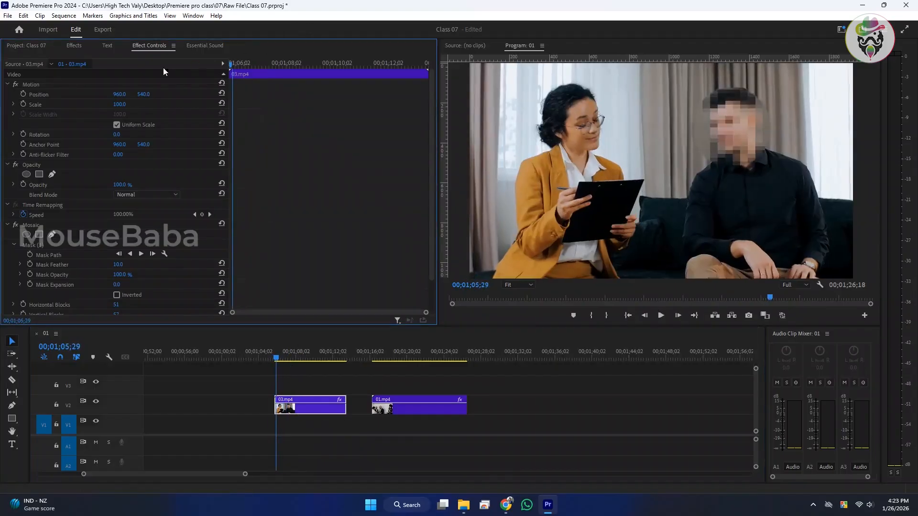
{"action": "key", "text": "Left"}
{"action": "key", "text": "Left"}
{"action": "key", "text": "Left"}
{"action": "key", "text": "Left"}
{"action": "left_click", "coordinate": [37, 246]}
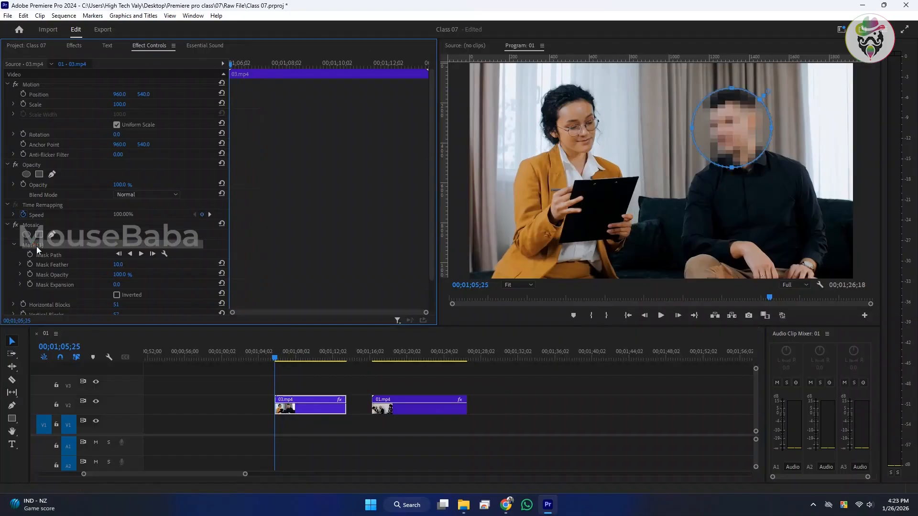
{"action": "left_click", "coordinate": [39, 254]}
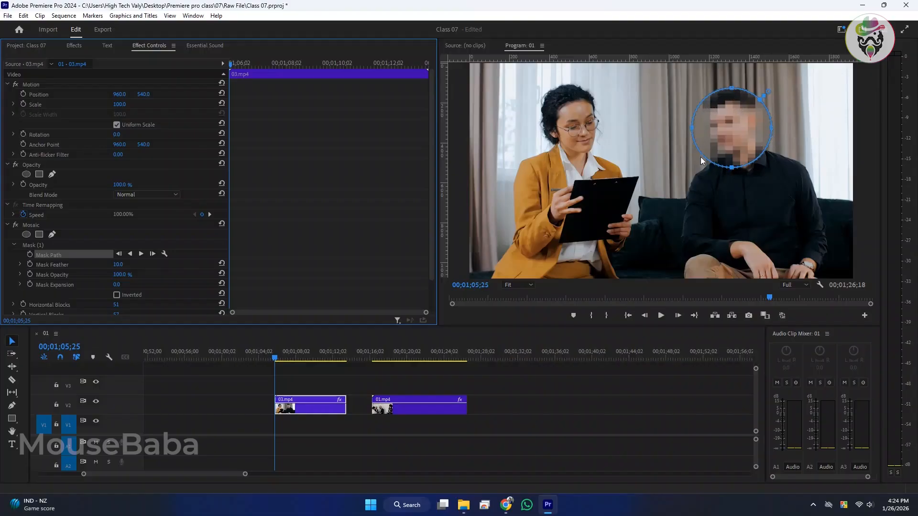
Step: Try moving the Mosaic mask by hand onto the man's head at 00;01;08;28
{"action": "left_click_drag", "start_coordinate": [282, 356], "coordinate": [306, 358]}
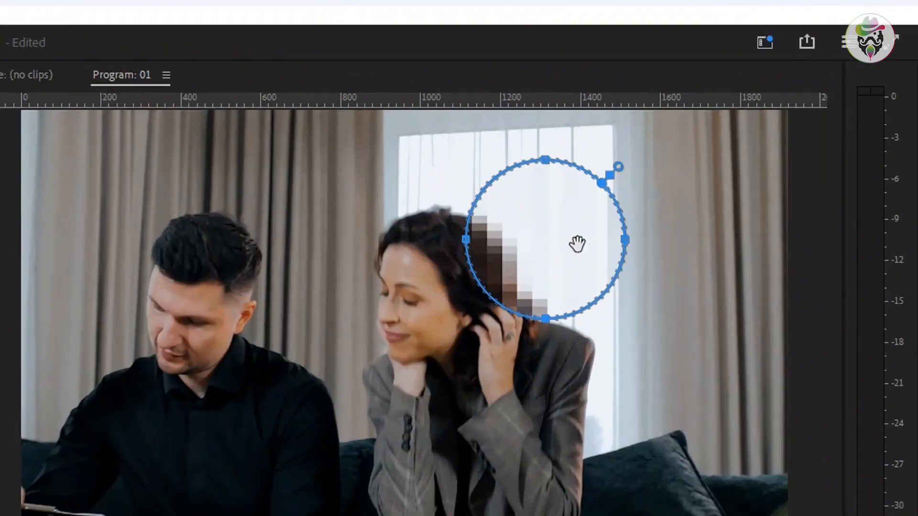
{"action": "left_click_drag", "start_coordinate": [527, 248], "coordinate": [333, 288]}
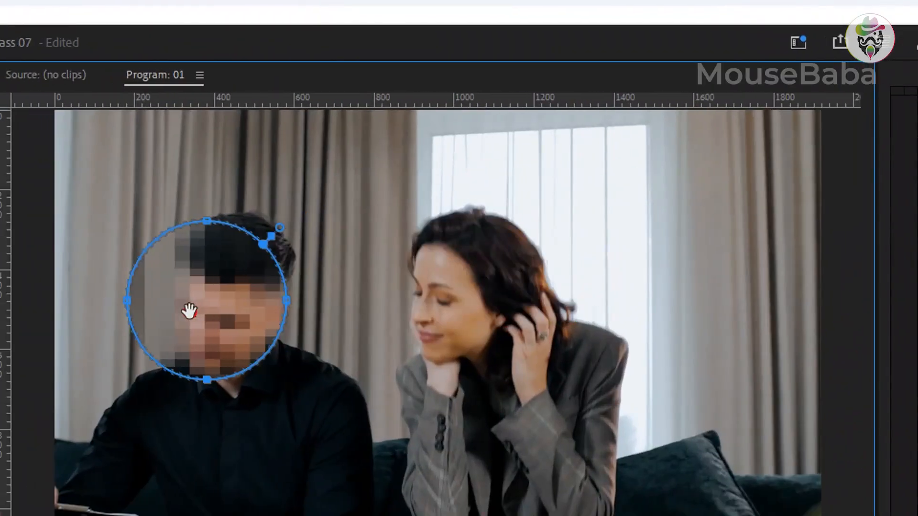
{"action": "left_click_drag", "start_coordinate": [188, 311], "coordinate": [227, 298]}
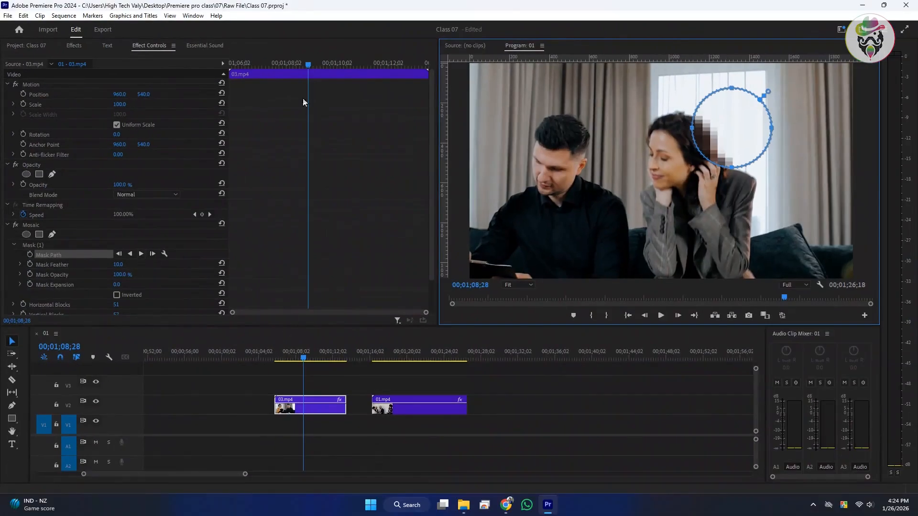
Step: Try tracking the Mosaic mask forward from 00;01;09;15 to the end of 03.mp4
{"action": "mouse_move", "coordinate": [306, 64]}
{"action": "left_mouse_down"}
{"action": "mouse_move", "coordinate": [231, 67]}
{"action": "mouse_move", "coordinate": [292, 66]}
{"action": "left_mouse_up"}
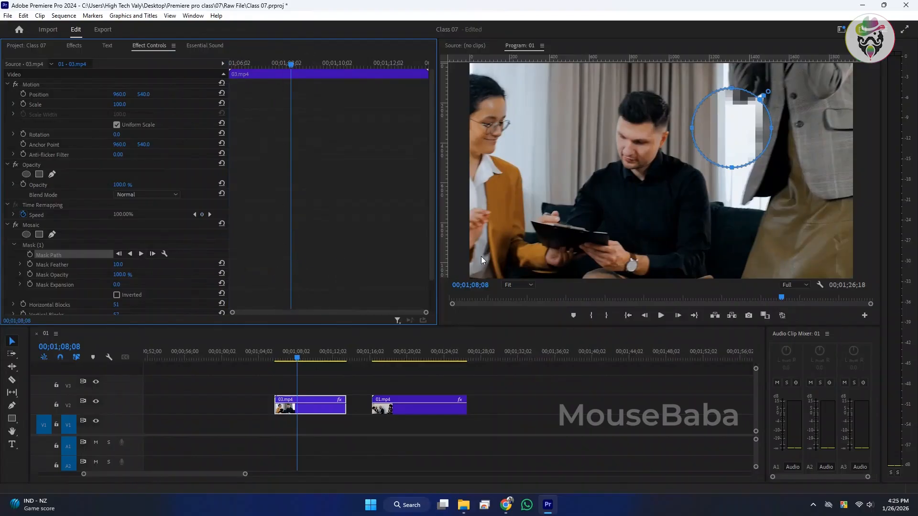
{"action": "left_click_drag", "start_coordinate": [283, 64], "coordinate": [324, 57]}
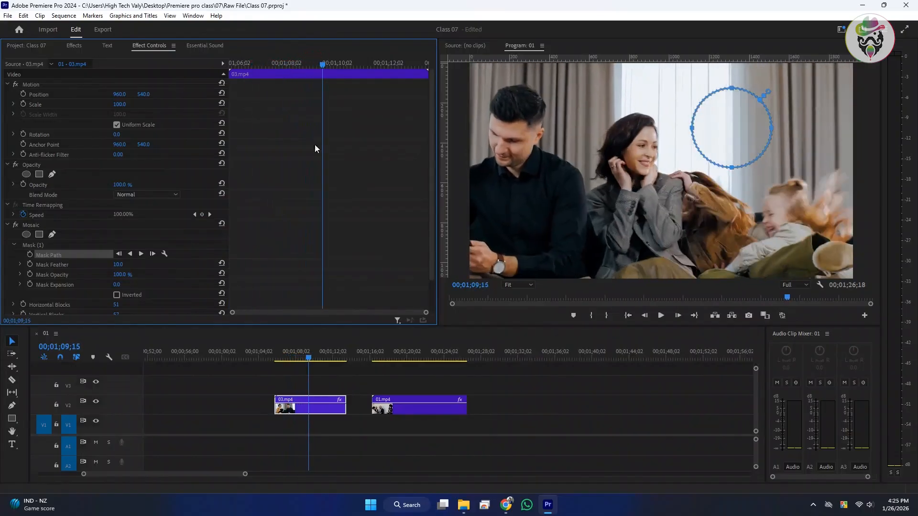
{"action": "left_click", "coordinate": [142, 255]}
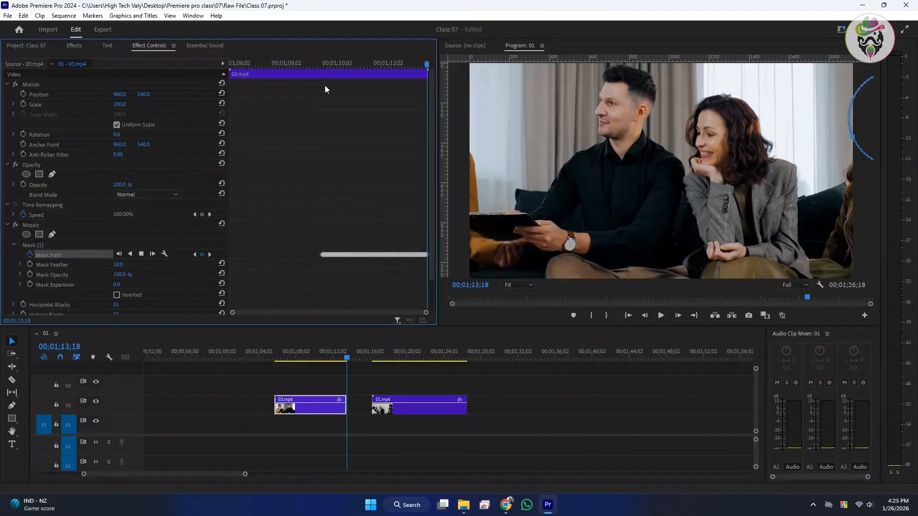
Step: Play back the tracked part of 03.mp4 and replay it from the first Mask Path keyframe at 00;01;09;15
{"action": "left_click", "coordinate": [314, 64]}
{"action": "key", "text": "space"}
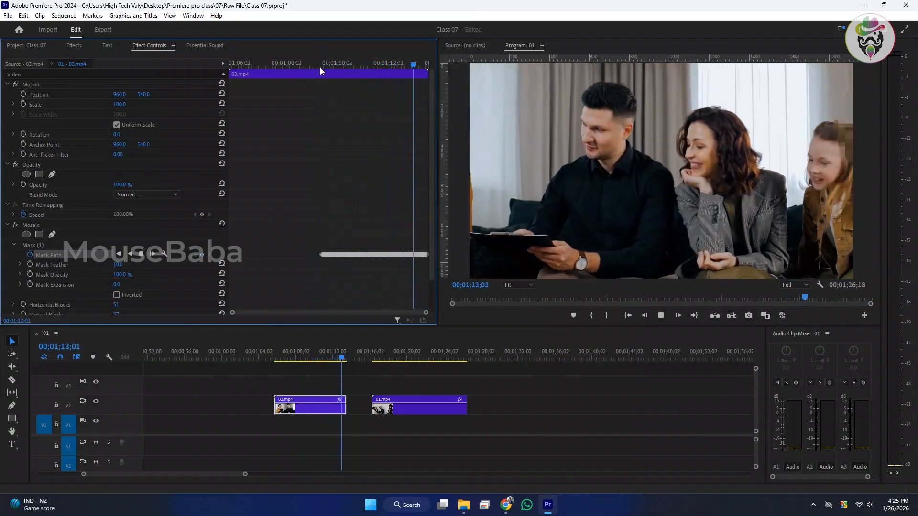
{"action": "key", "text": "space"}
{"action": "mouse_move", "coordinate": [314, 63]}
{"action": "left_mouse_down"}
{"action": "mouse_move", "coordinate": [333, 67]}
{"action": "mouse_move", "coordinate": [282, 67]}
{"action": "mouse_move", "coordinate": [331, 67]}
{"action": "left_mouse_up"}
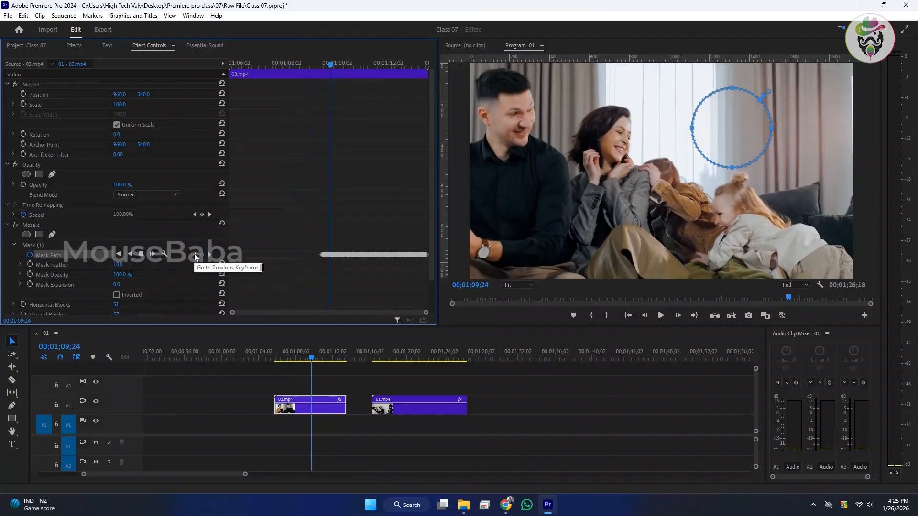
{"action": "left_click", "coordinate": [297, 68]}
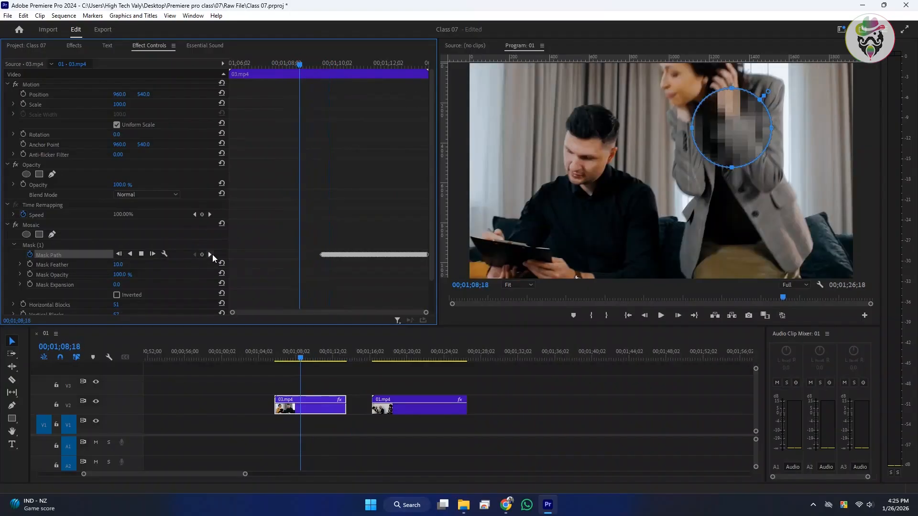
{"action": "left_click", "coordinate": [210, 255]}
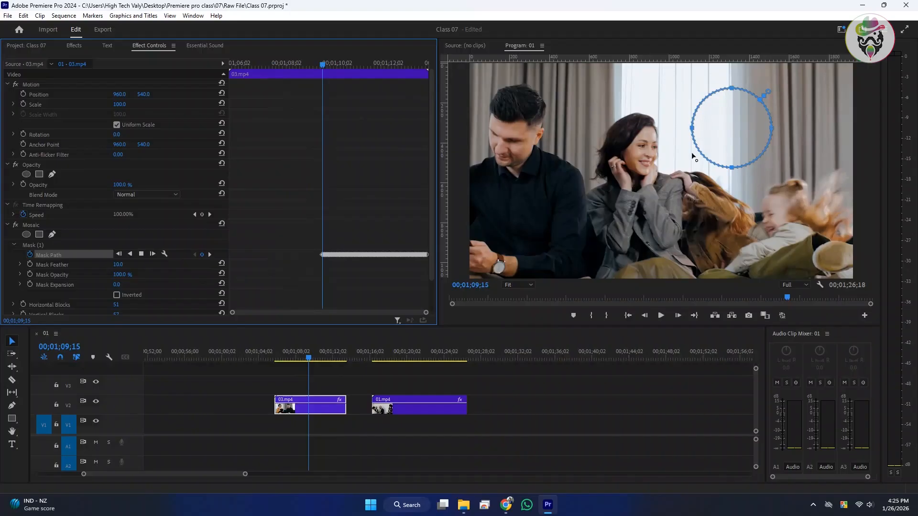
{"action": "key", "text": "space"}
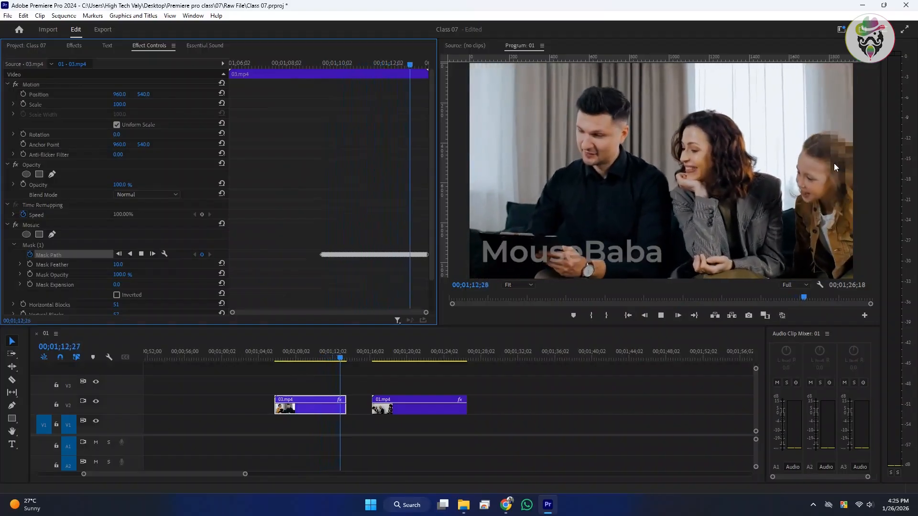
{"action": "key", "text": "space"}
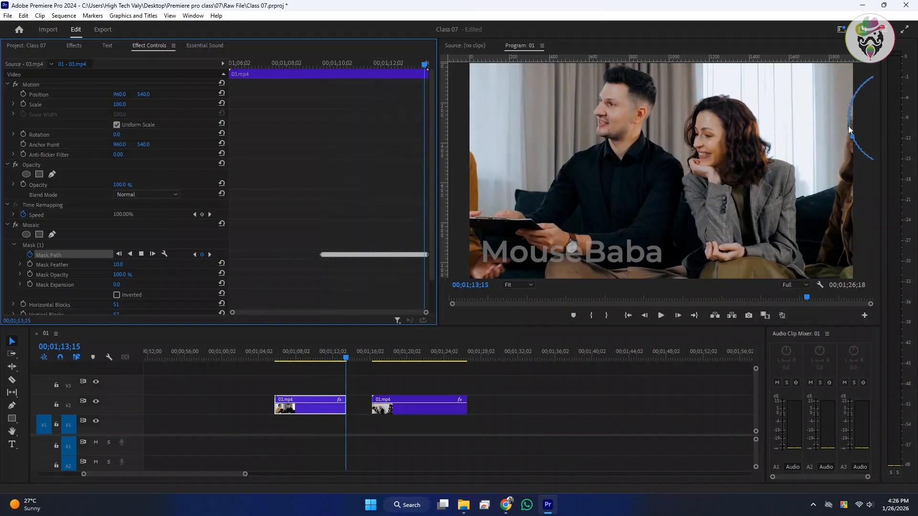
Step: Undo the forward mask tracking and return the playhead to the first frame of 03.mp4 at 00;01;05;25
{"action": "left_click", "coordinate": [240, 223]}
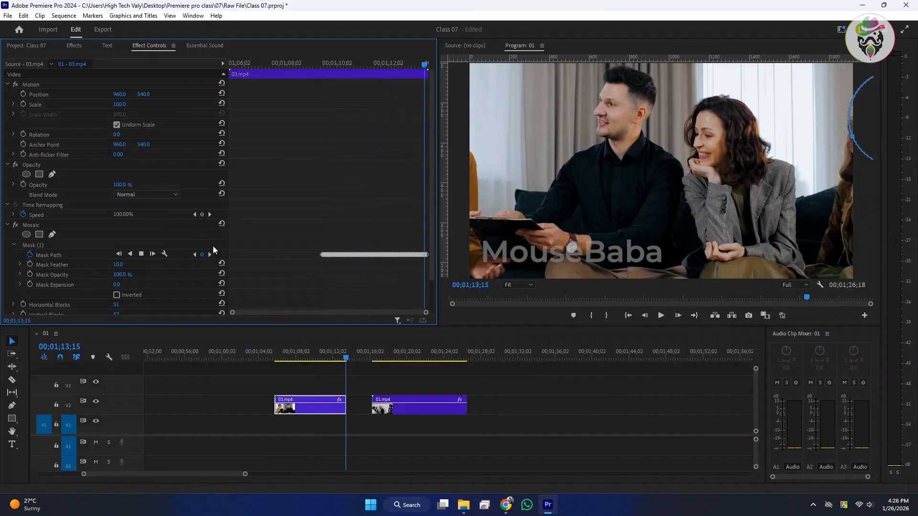
{"action": "key", "text": "ctrl+z"}
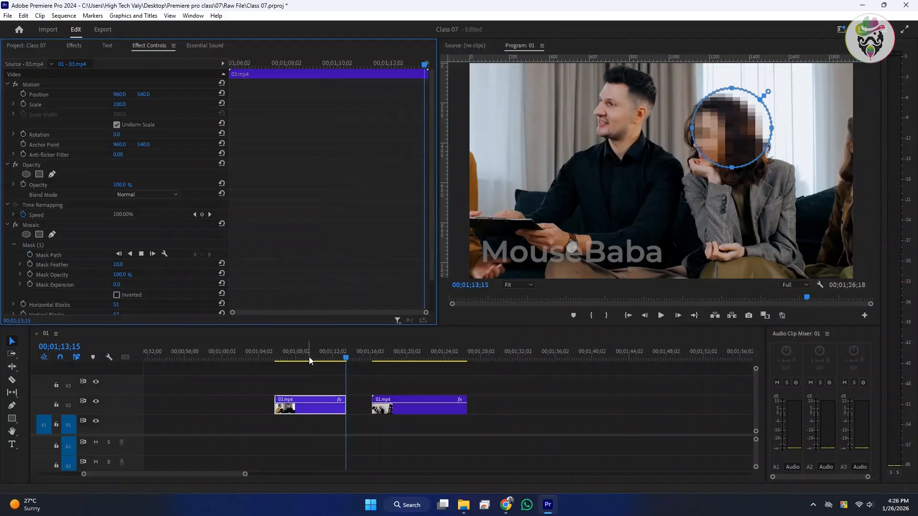
{"action": "left_click_drag", "start_coordinate": [309, 357], "coordinate": [277, 357]}
{"action": "left_click_drag", "start_coordinate": [237, 61], "coordinate": [200, 64]}
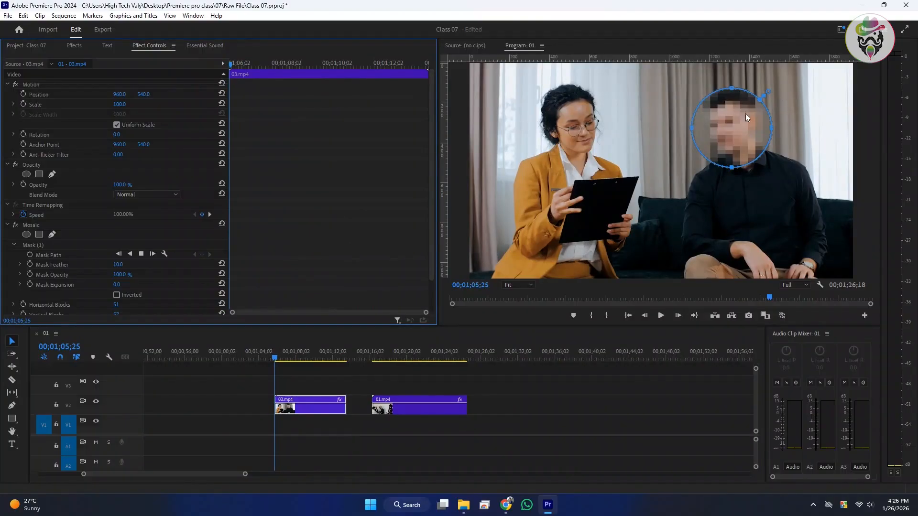
Step: Track the Mosaic mask on the man's face forward from the first frame to the end of 03.mp4
{"action": "left_click", "coordinate": [153, 254]}
{"action": "left_click", "coordinate": [153, 254]}
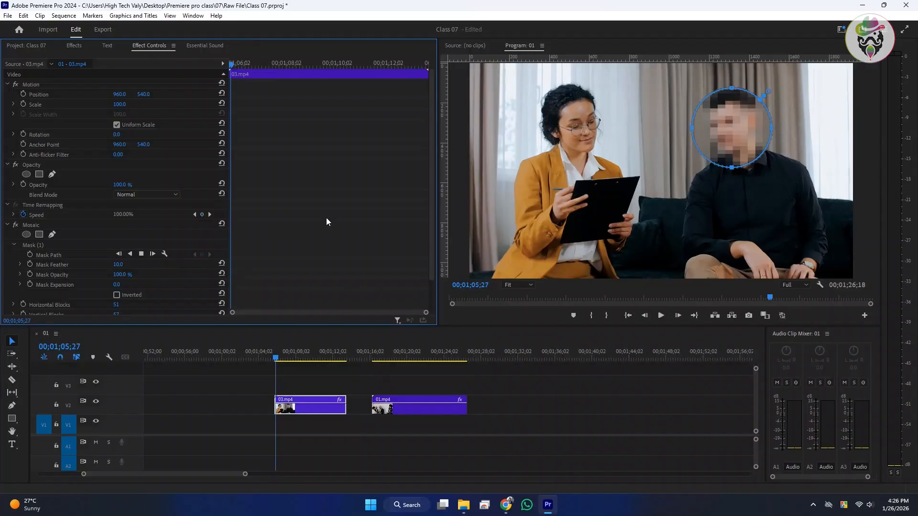
{"action": "left_click", "coordinate": [141, 254]}
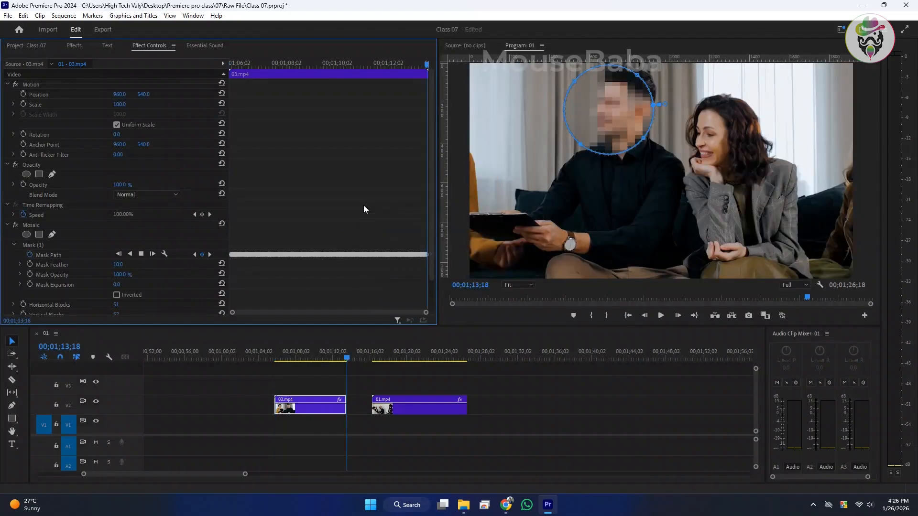
Step: Play back 03.mp4 from its first frame and replay its early part to check the tracked Mosaic mask
{"action": "left_click_drag", "start_coordinate": [253, 64], "coordinate": [208, 63]}
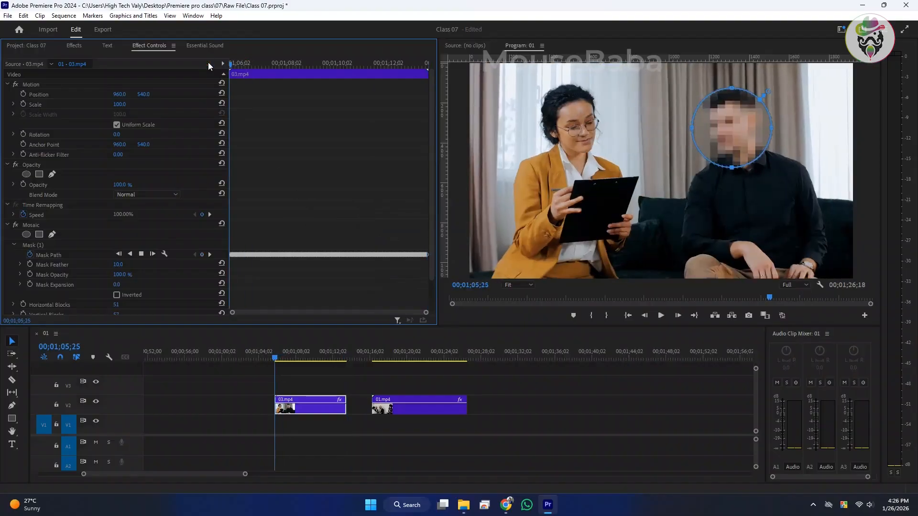
{"action": "key", "text": "space"}
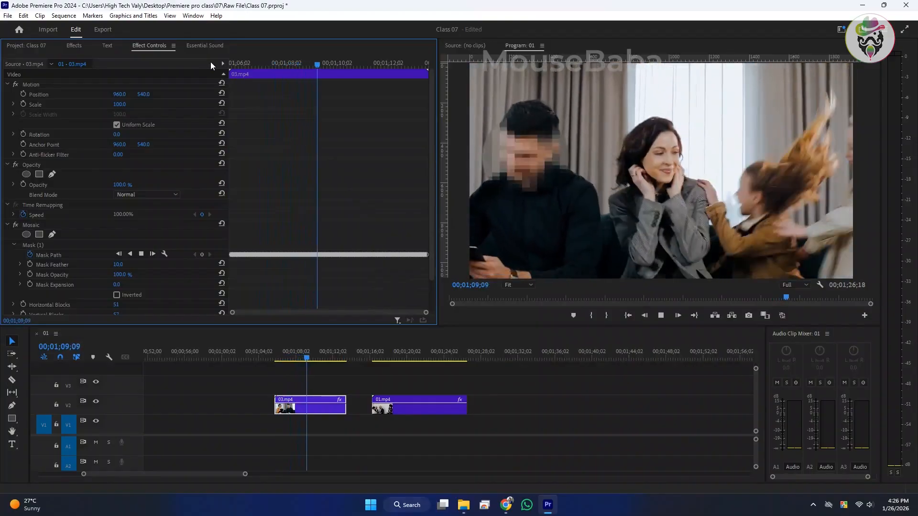
{"action": "key", "text": "space"}
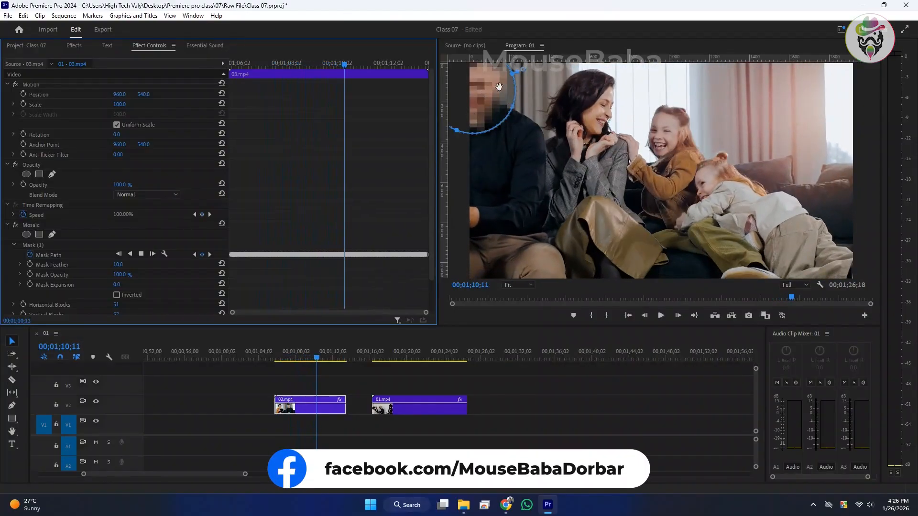
{"action": "left_click", "coordinate": [253, 65]}
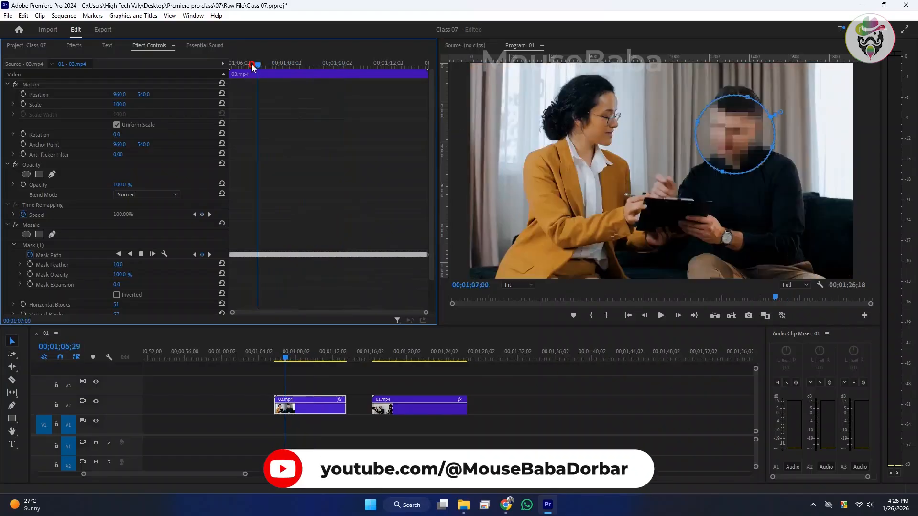
{"action": "key", "text": "space"}
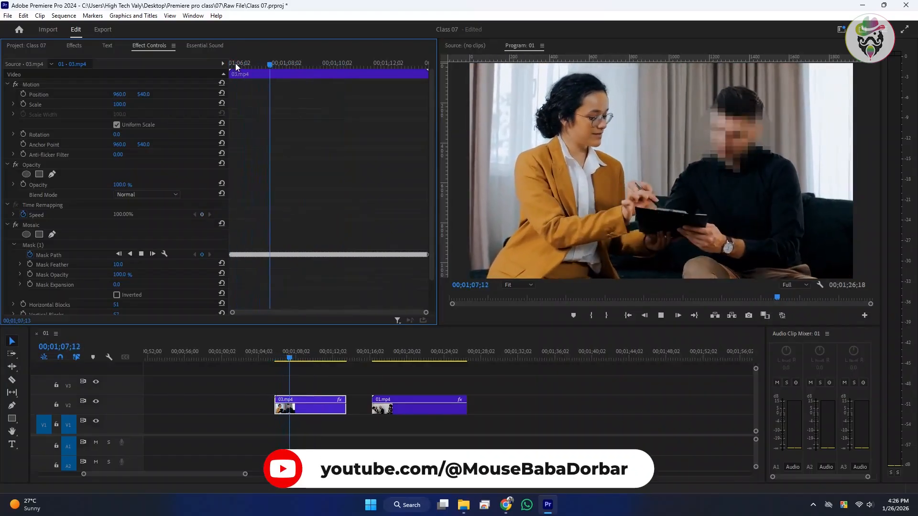
{"action": "key", "text": "space"}
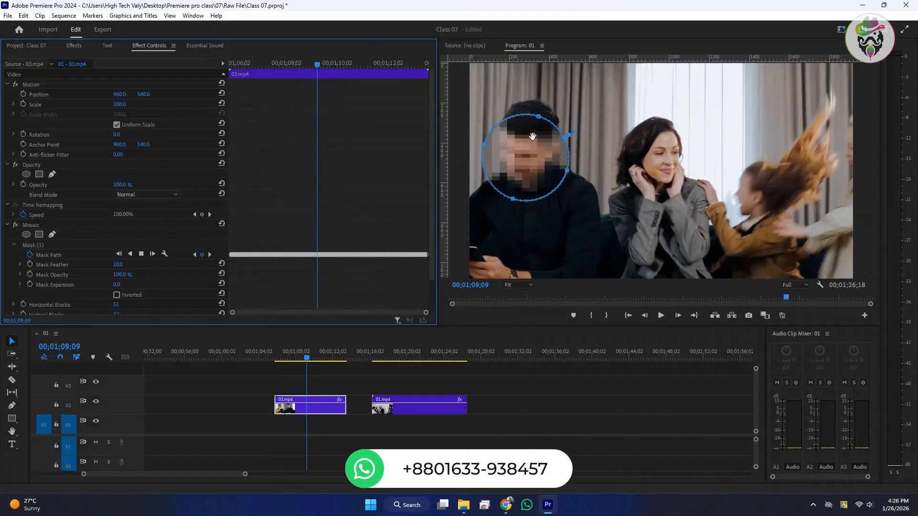
Step: Save the project and scrub 03.mp4 to about 00;01;08;13 to check the mosaic over the man's face
{"action": "key", "text": "j"}
{"action": "key", "text": "j"}
{"action": "key", "text": "k"}
{"action": "key", "text": "ctrl+s"}
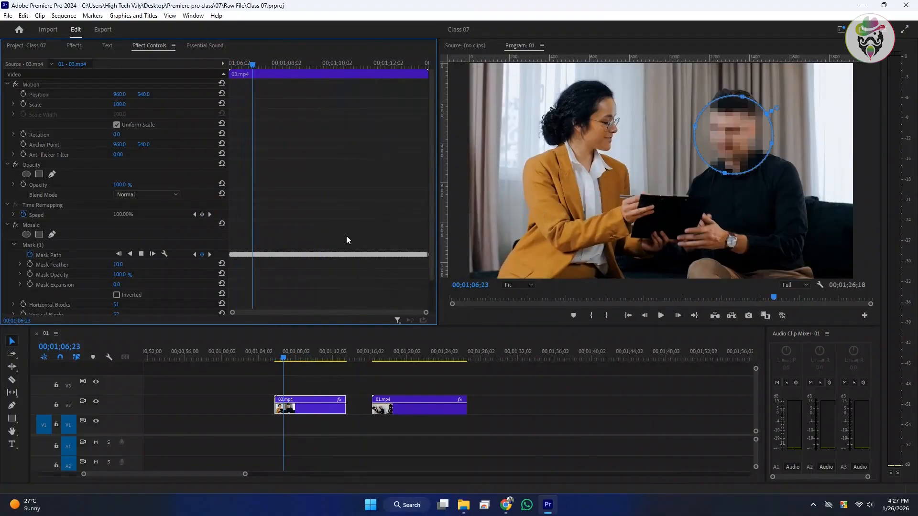
{"action": "mouse_move", "coordinate": [299, 65]}
{"action": "left_mouse_down"}
{"action": "mouse_move", "coordinate": [318, 63]}
{"action": "mouse_move", "coordinate": [300, 73]}
{"action": "left_mouse_up"}
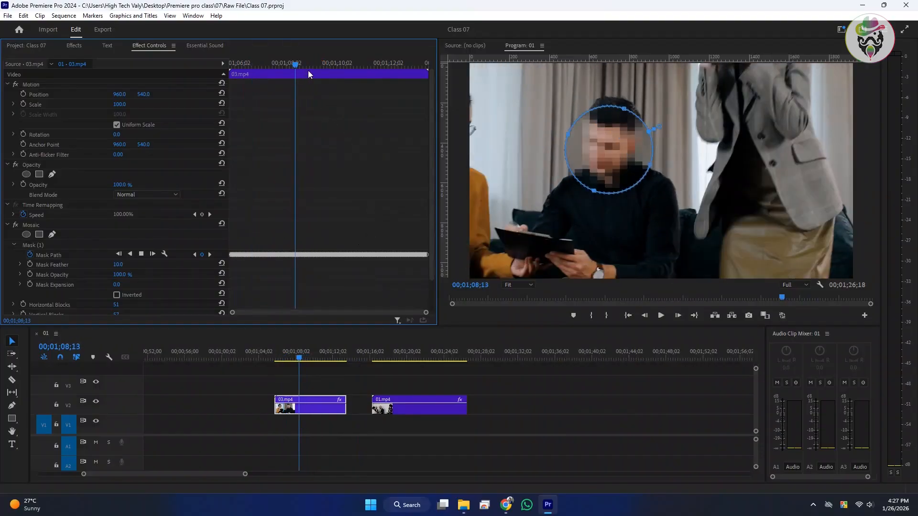